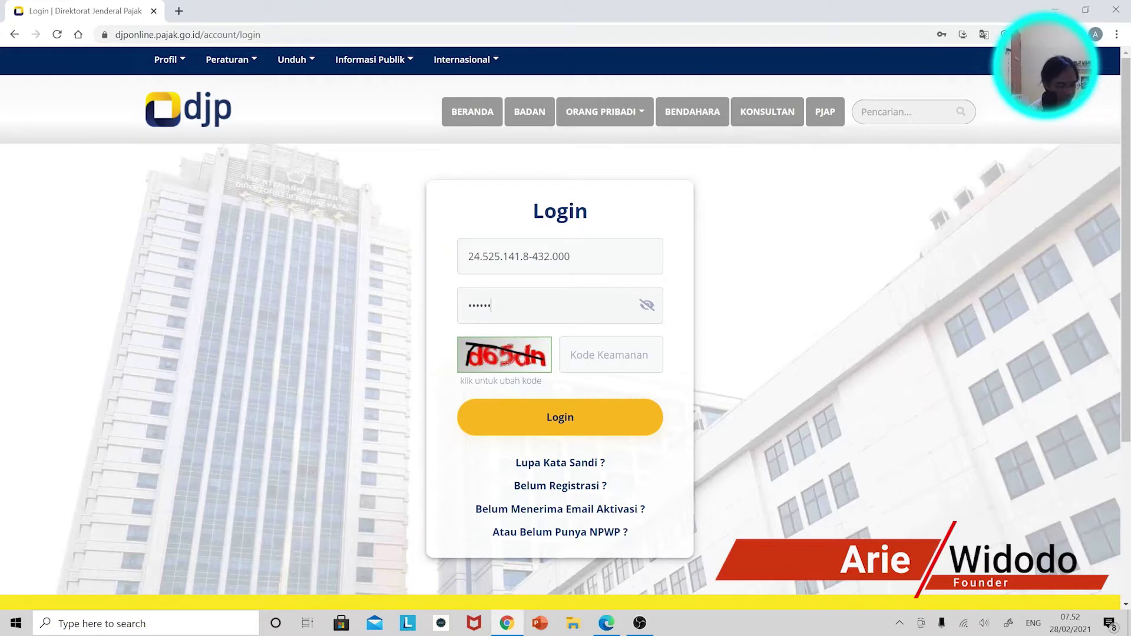
Log in with the account password and the security captcha to reach the Arsip SPT archive.
text(****)
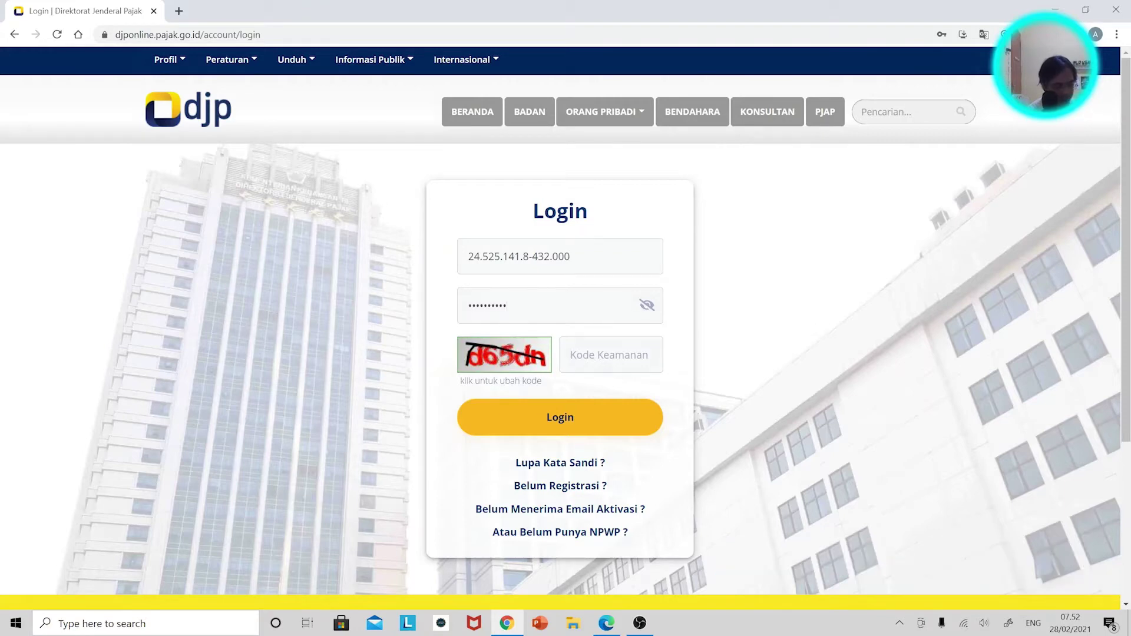
key(Tab)
text(d65)
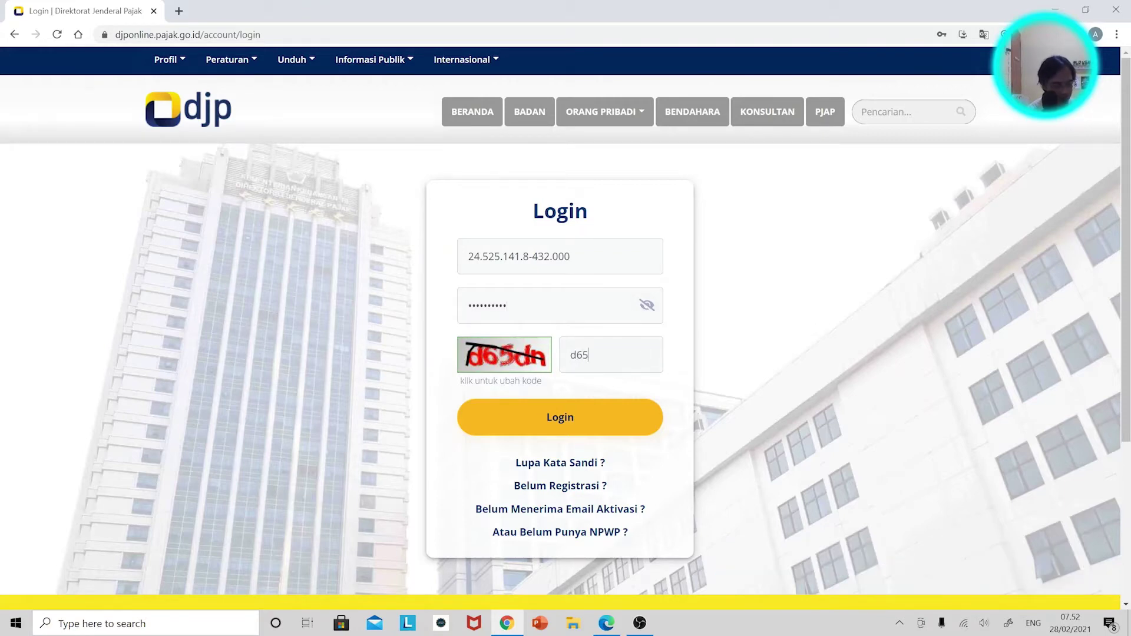
text(d)
text(h)
key(Return)
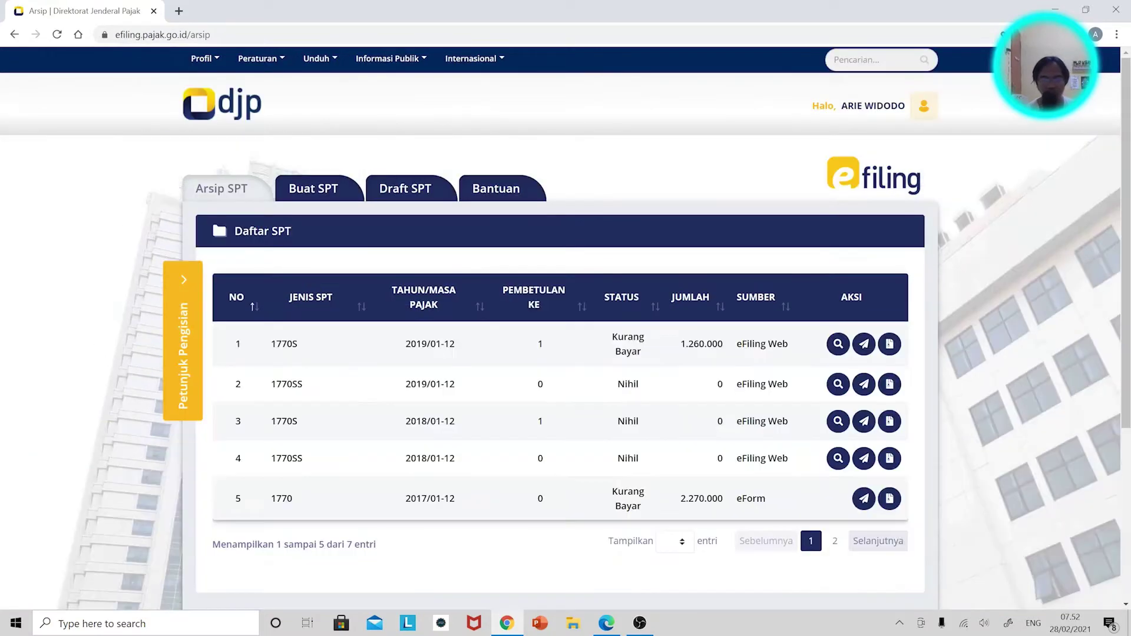
Start a new return, answering Tidak to all three questions and choosing form mode.
click(333, 193)
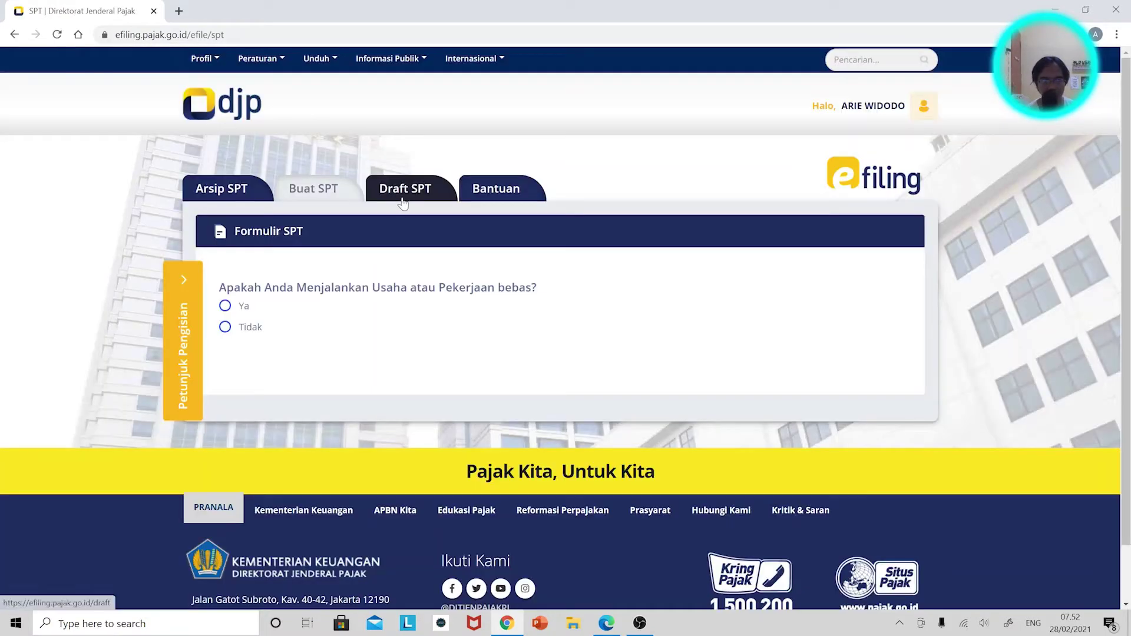
click(405, 198)
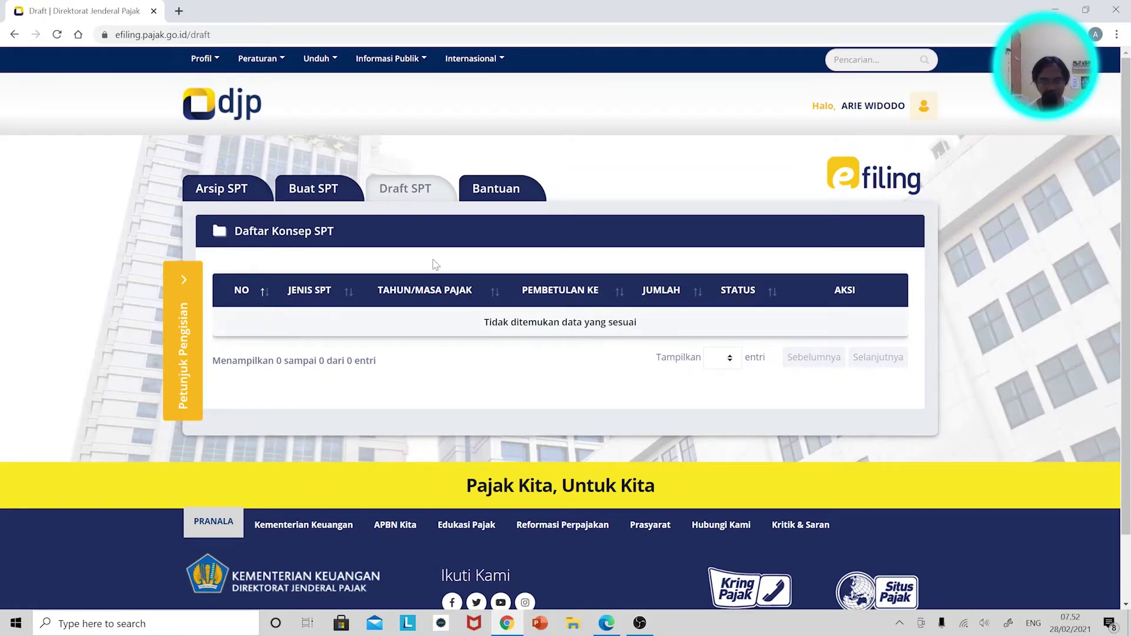
click(316, 192)
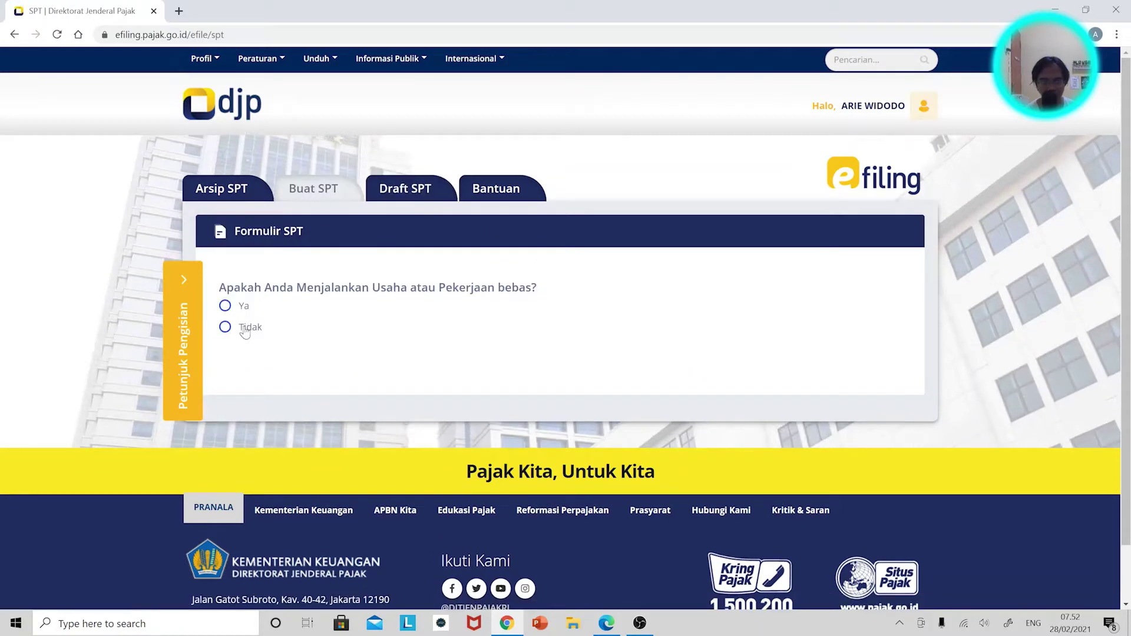
click(245, 333)
click(241, 407)
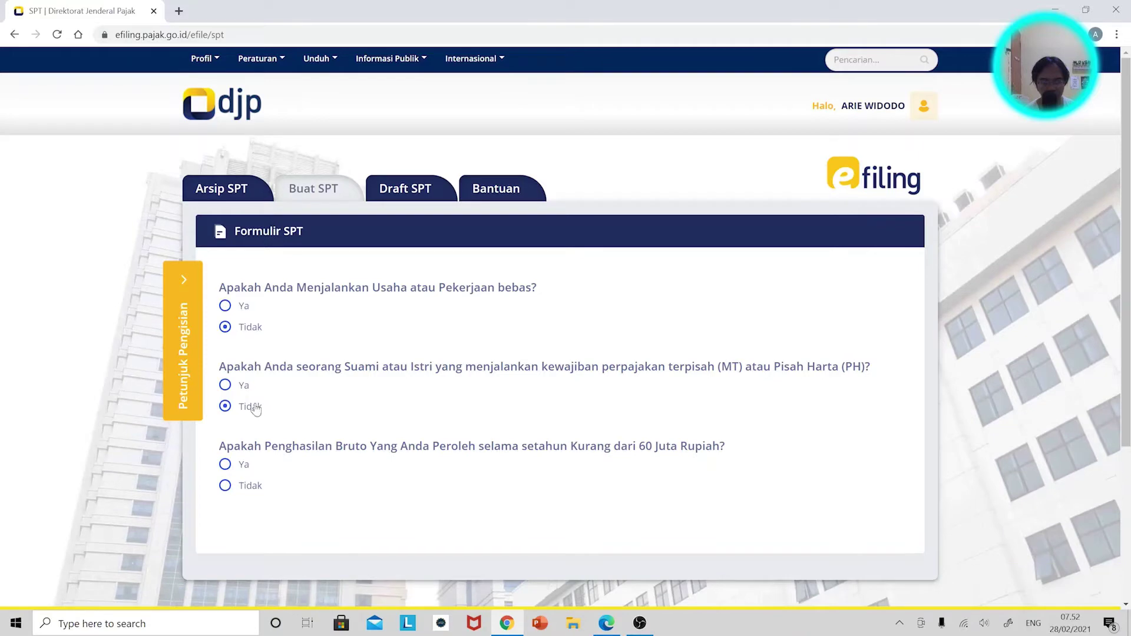
click(245, 489)
click(320, 548)
Open the SPT 1770 S form, set tax year 2020 as Normal, and continue to Lampiran II.
scroll(318, 518, down, 3)
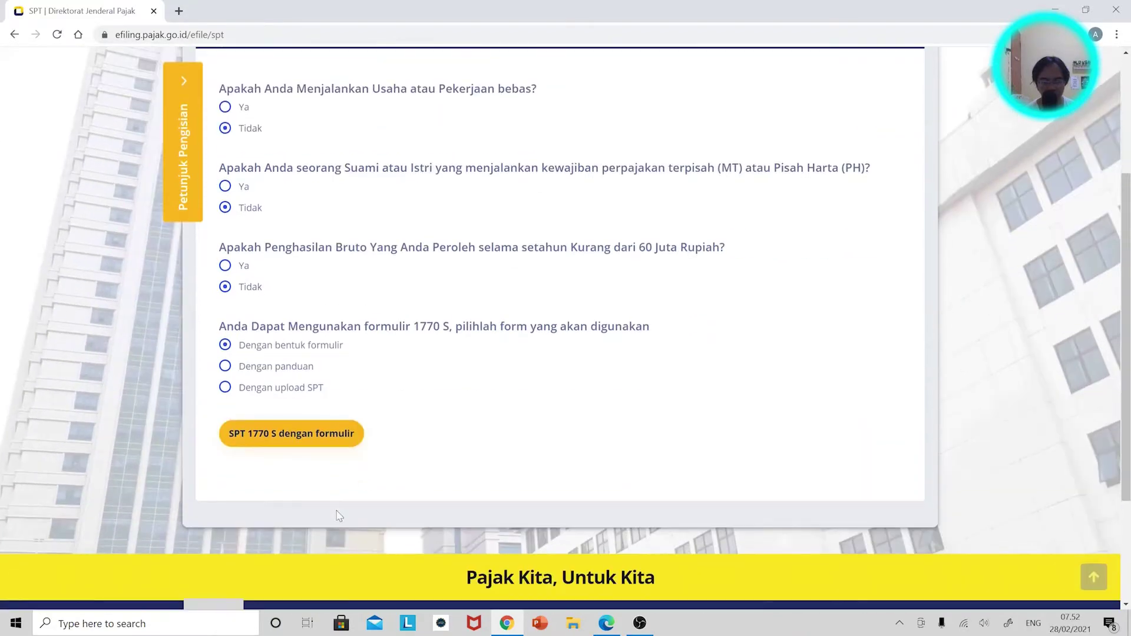
click(312, 437)
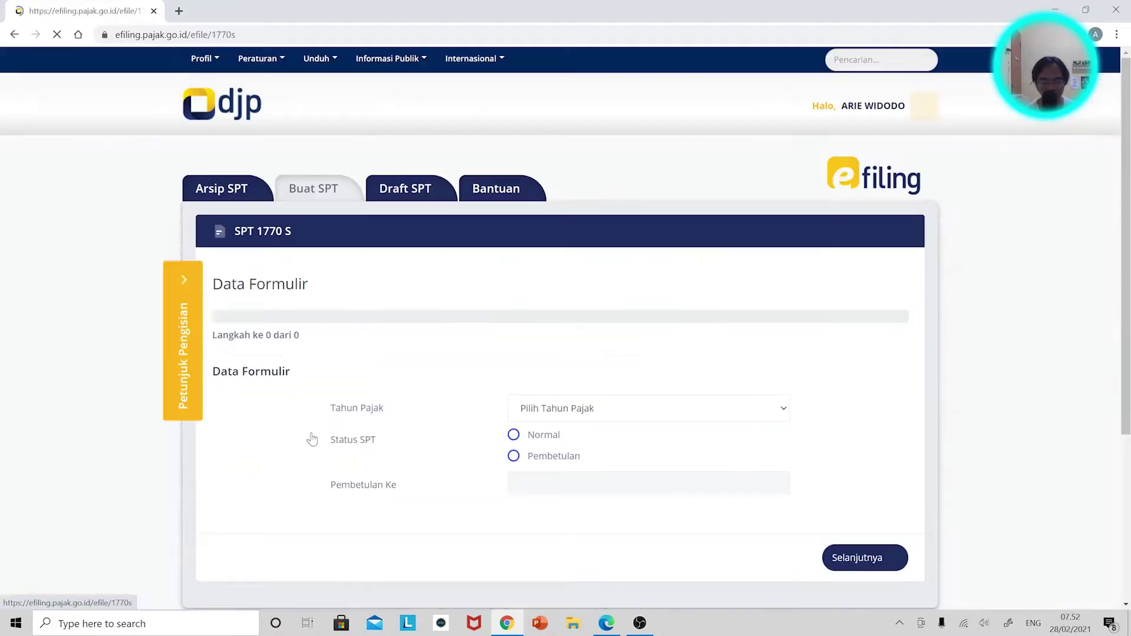
click(557, 412)
click(572, 236)
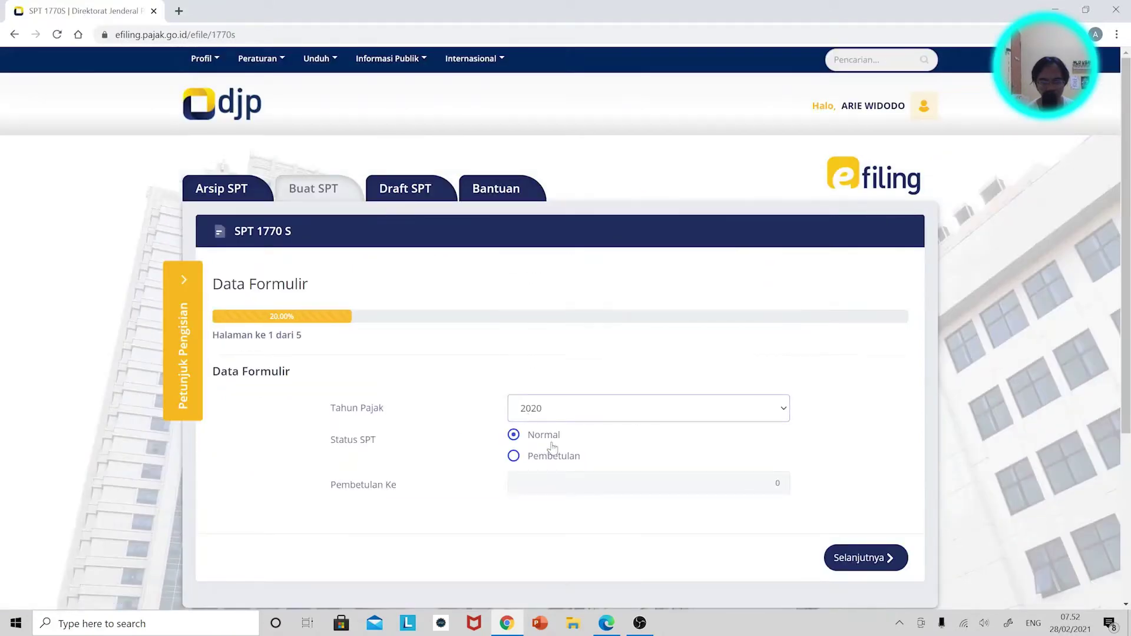
click(870, 557)
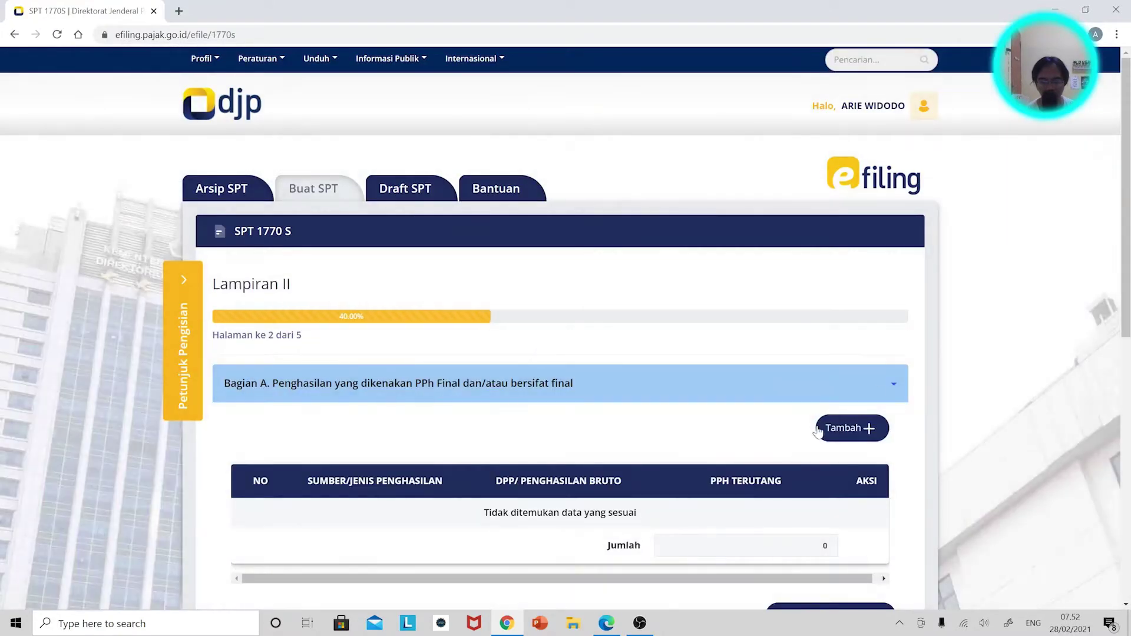
Check the 1721-A1 and VI_Maret.pdf withholding slips in the PDF viewer.
scroll(765, 401, down, 2)
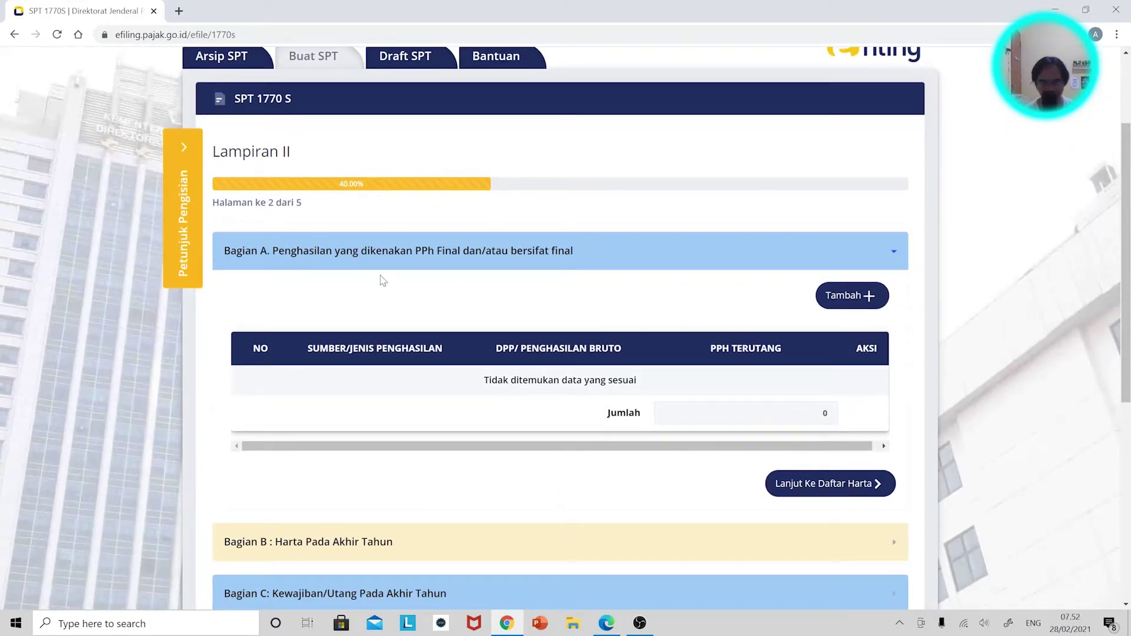
key(alt+Tab)
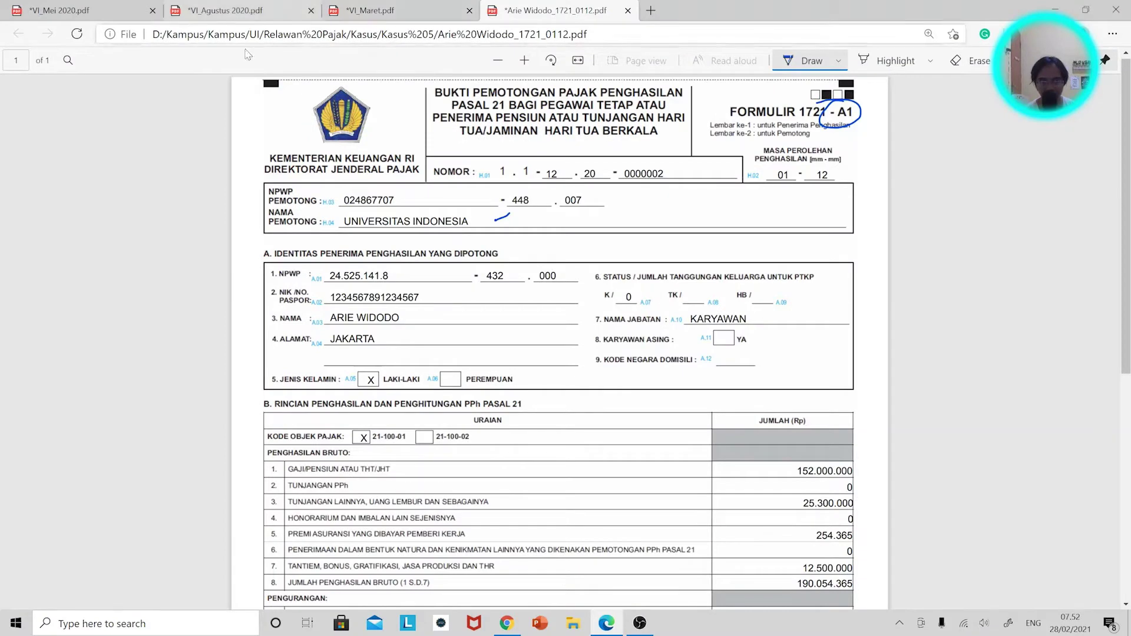
scroll(412, 88, up, 1)
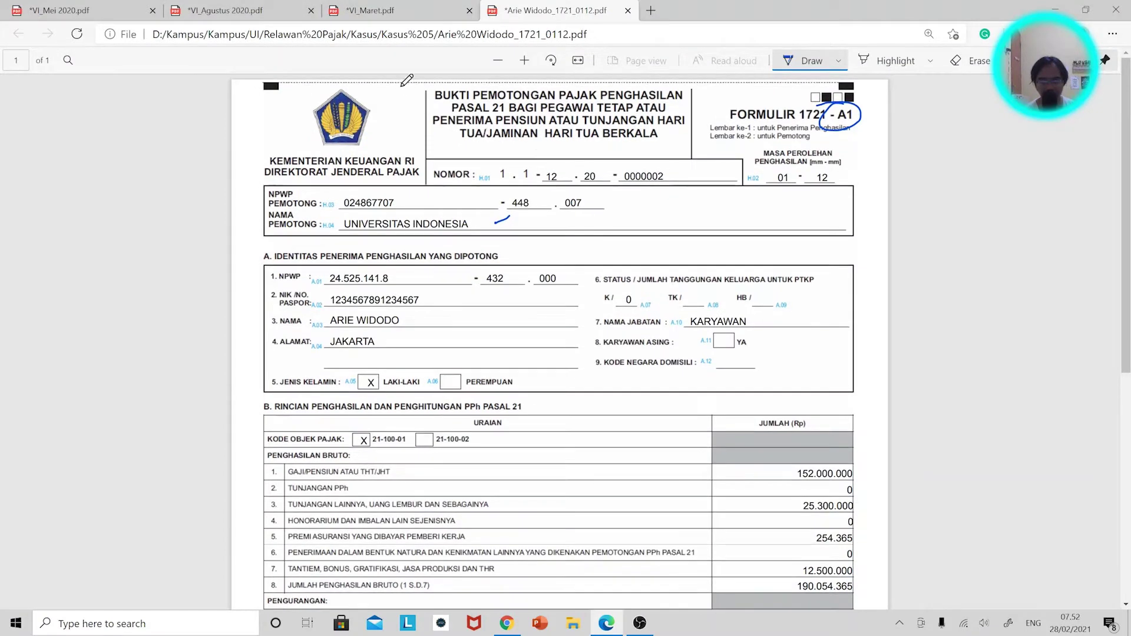
click(398, 8)
key(alt+Tab)
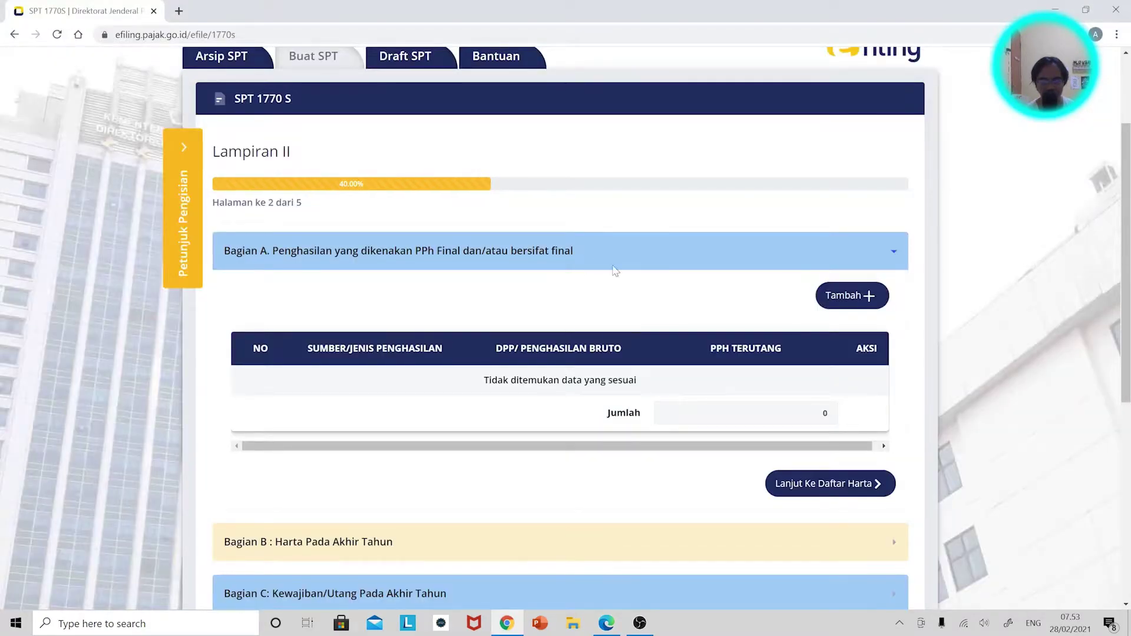
scroll(616, 328, down, 3)
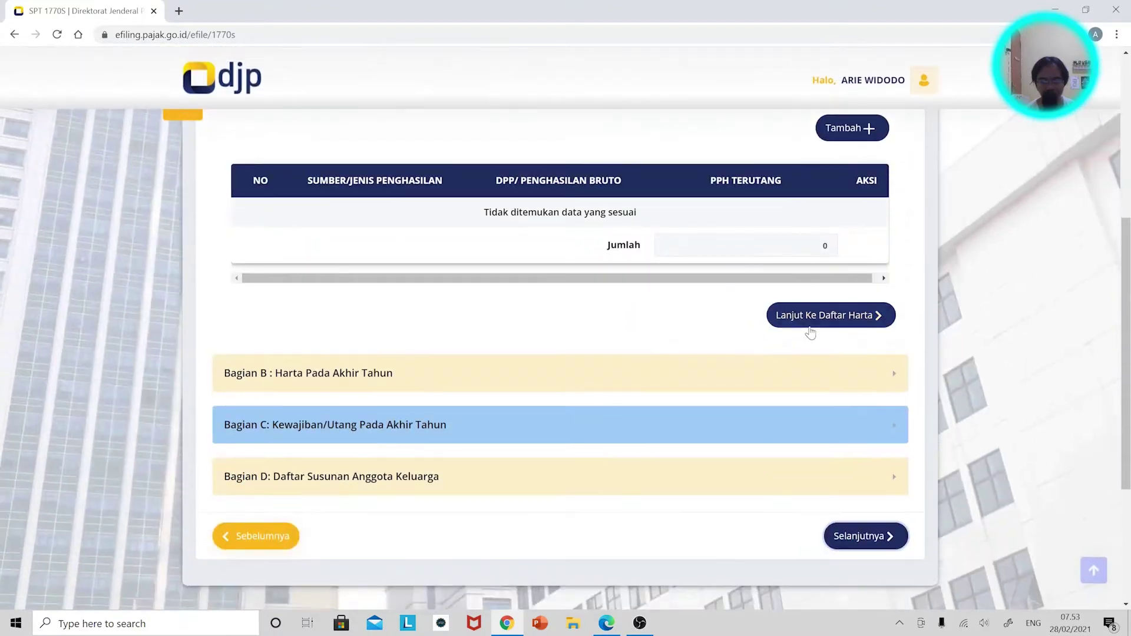
Import last year's assets into Bagian B, 13 assets worth 249.833.346.
click(815, 316)
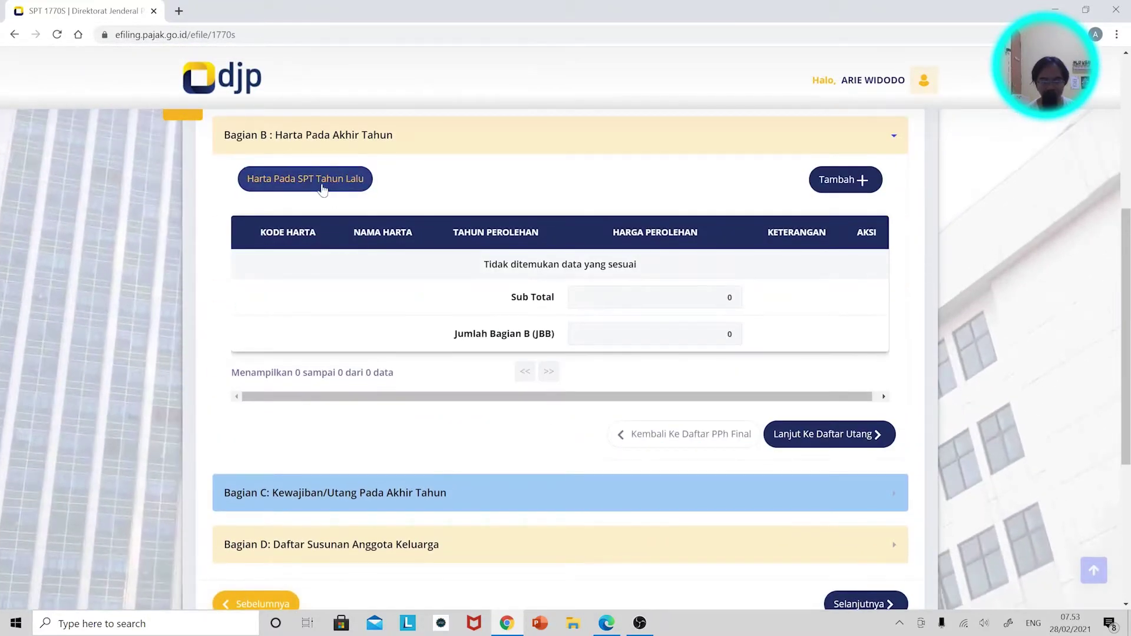
click(325, 189)
scroll(665, 430, down, 2)
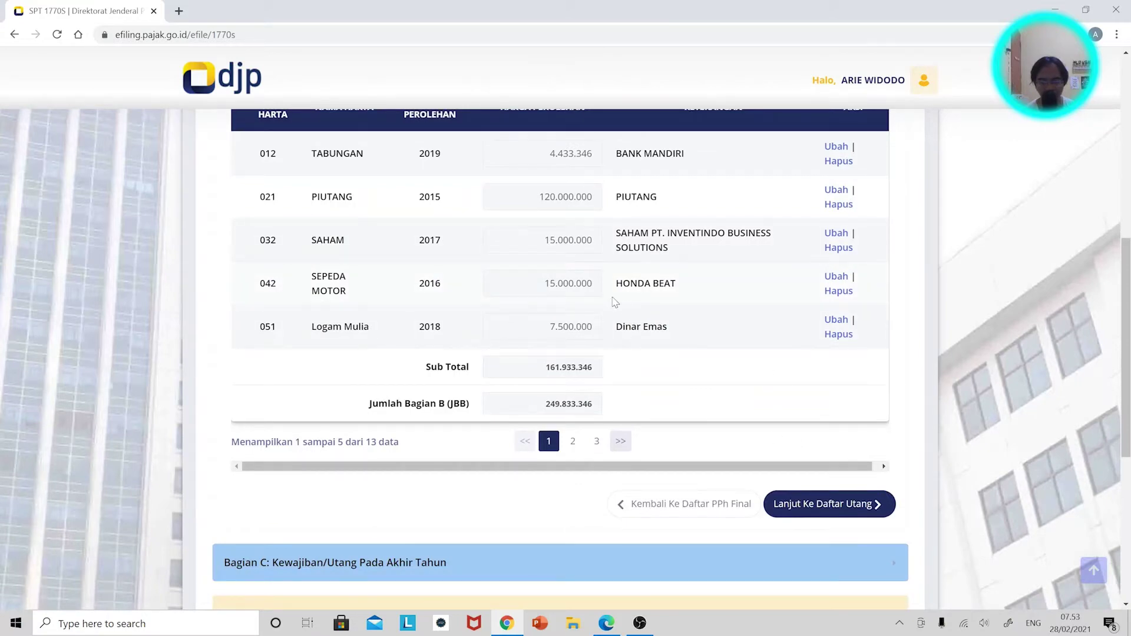
scroll(671, 317, up, 2)
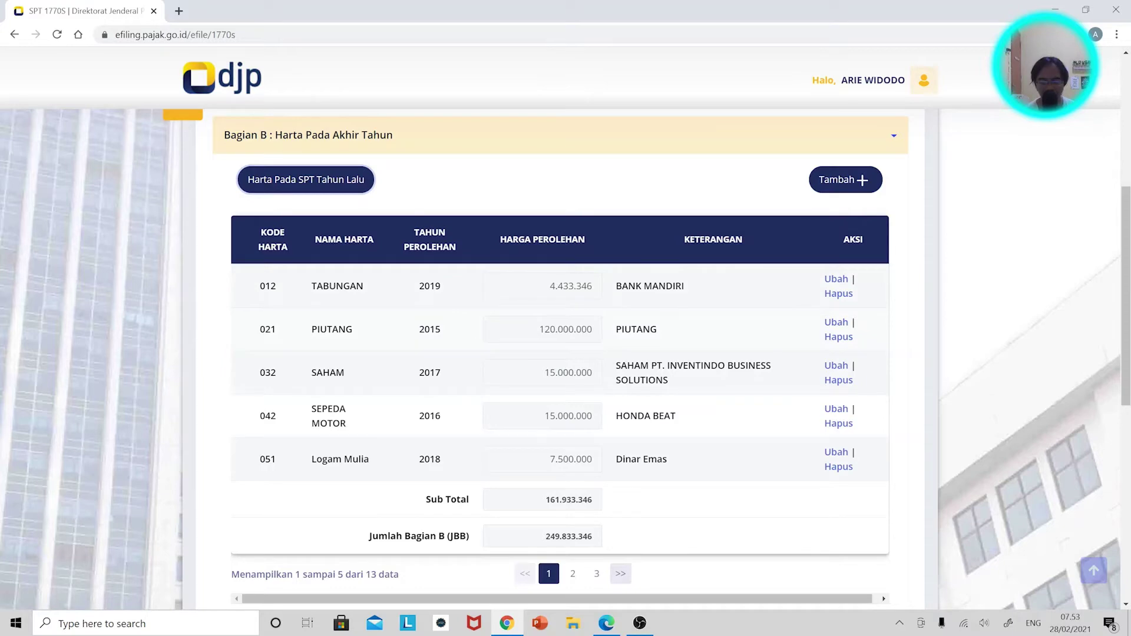
scroll(560, 353, down, 3)
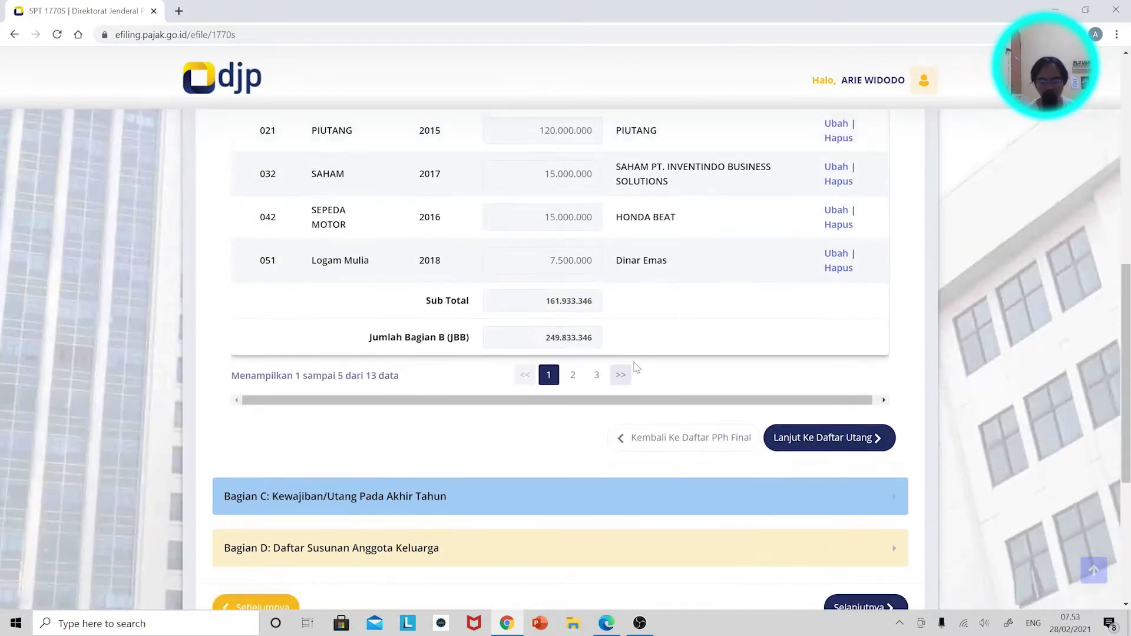
click(871, 451)
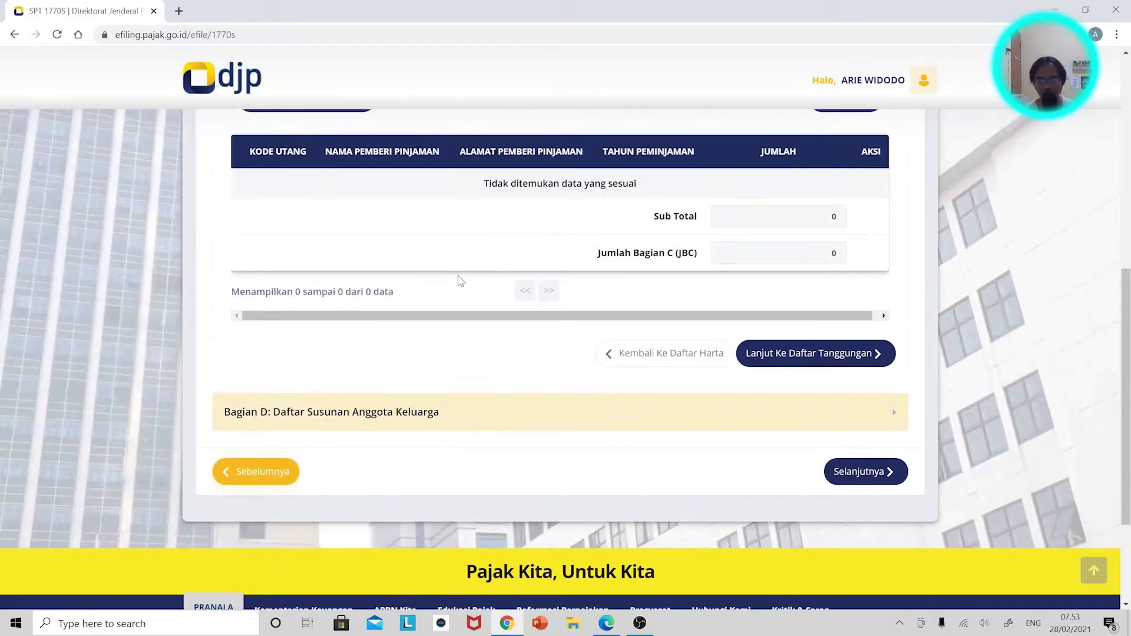
Import last year's dependent into Bagian D, dismiss the error, and advance to Lampiran I.
click(389, 423)
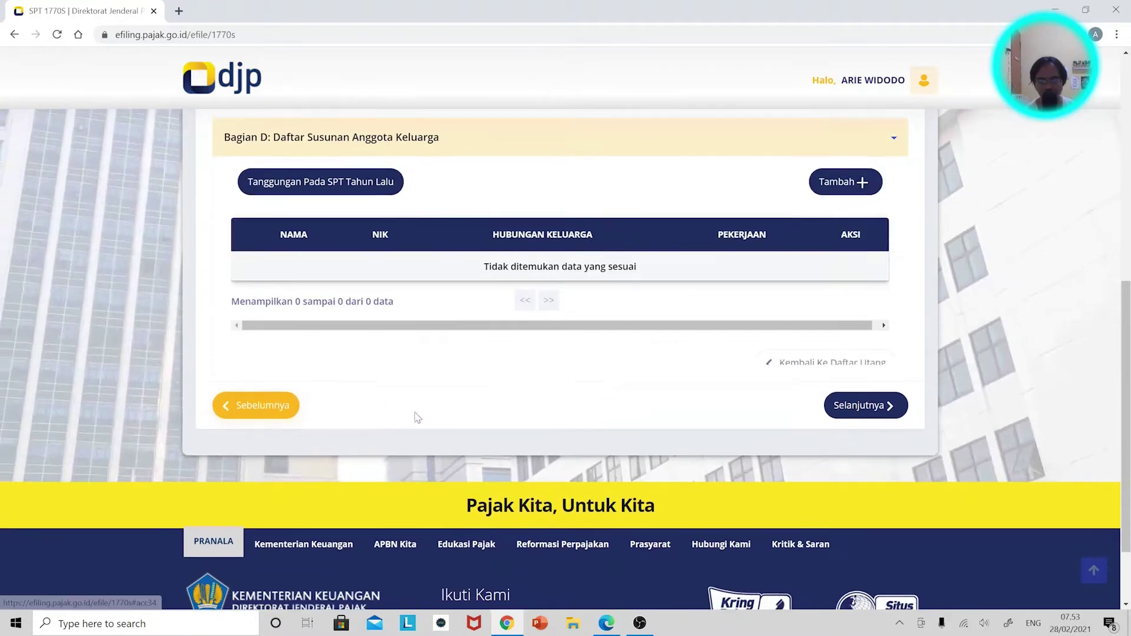
click(369, 154)
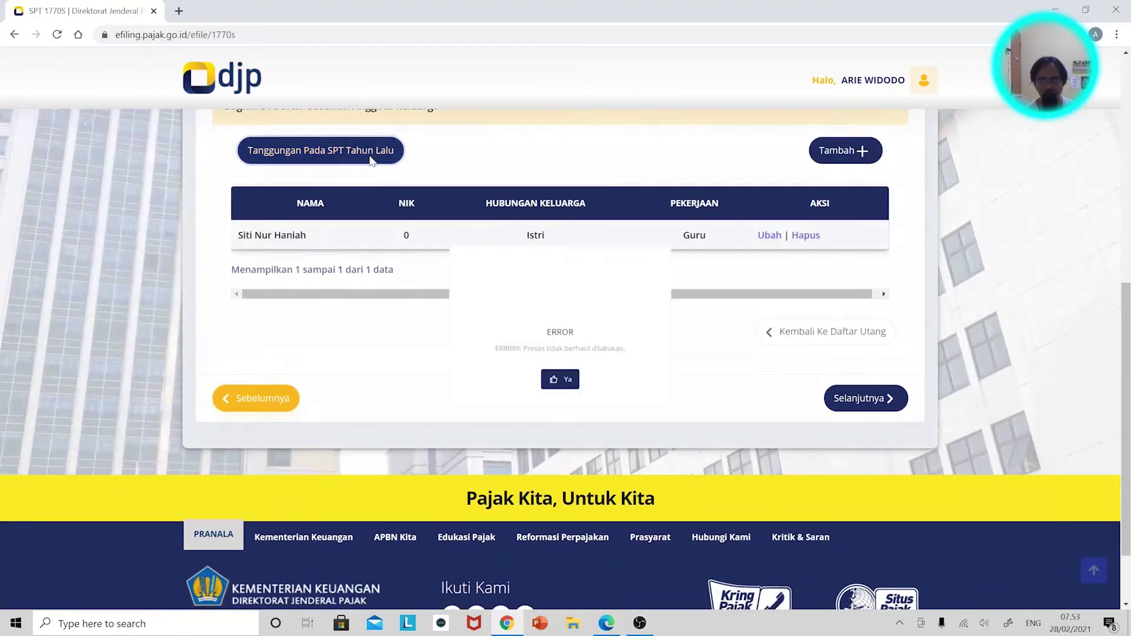
click(563, 397)
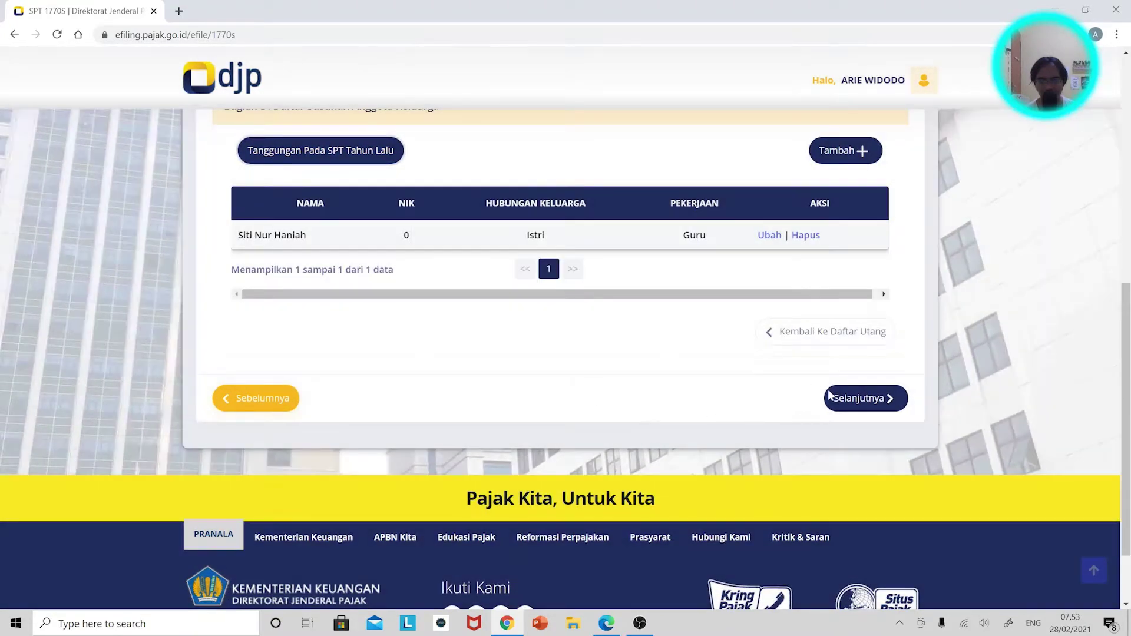
click(853, 397)
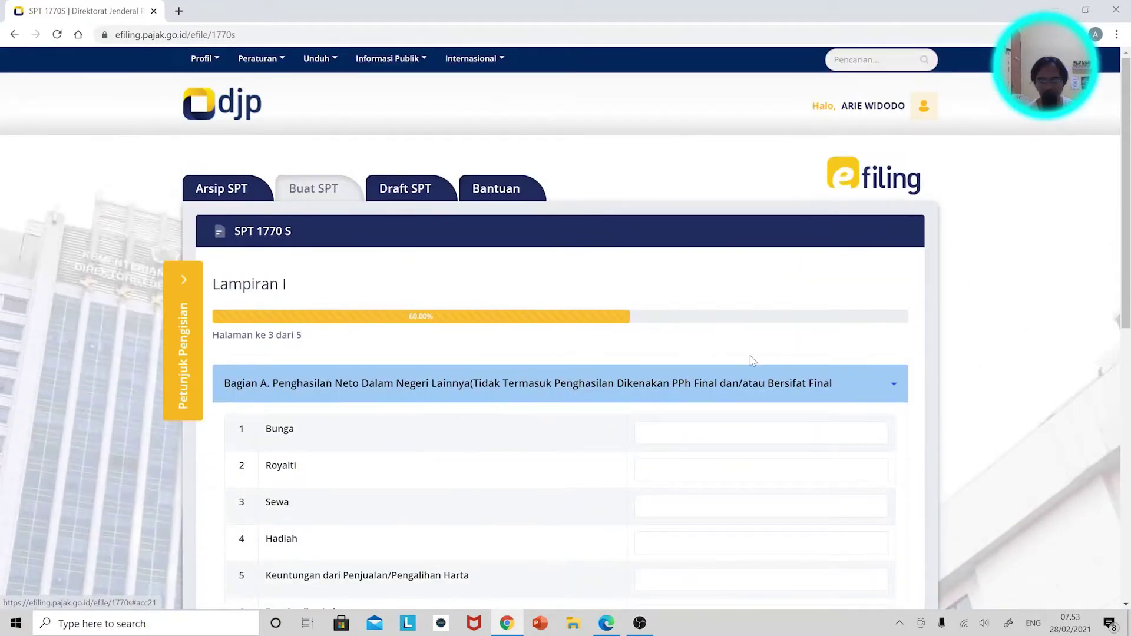
Expand the empty Bagian C withholding-slip list and bring up VI_Maret.pdf.
scroll(687, 343, down, 7)
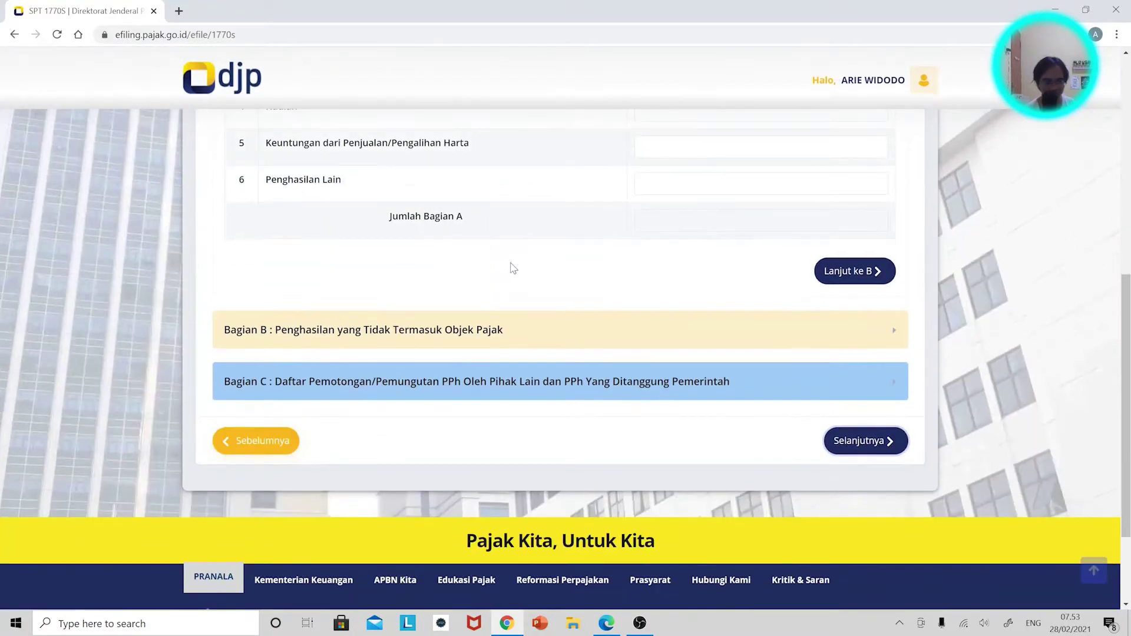
scroll(512, 268, down, 1)
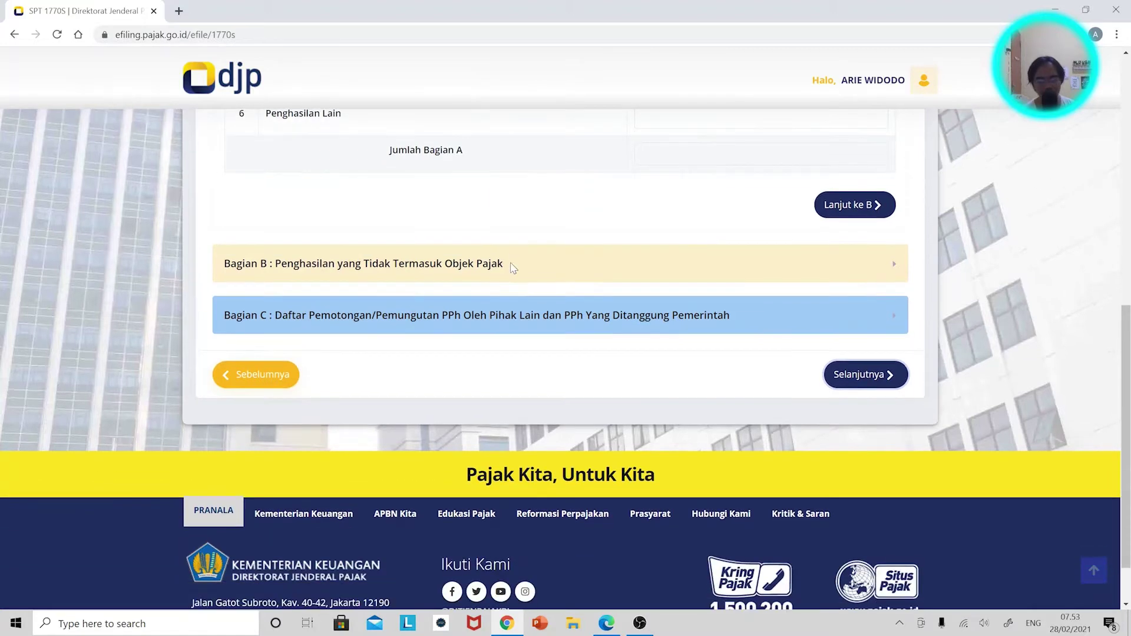
scroll(448, 247, up, 5)
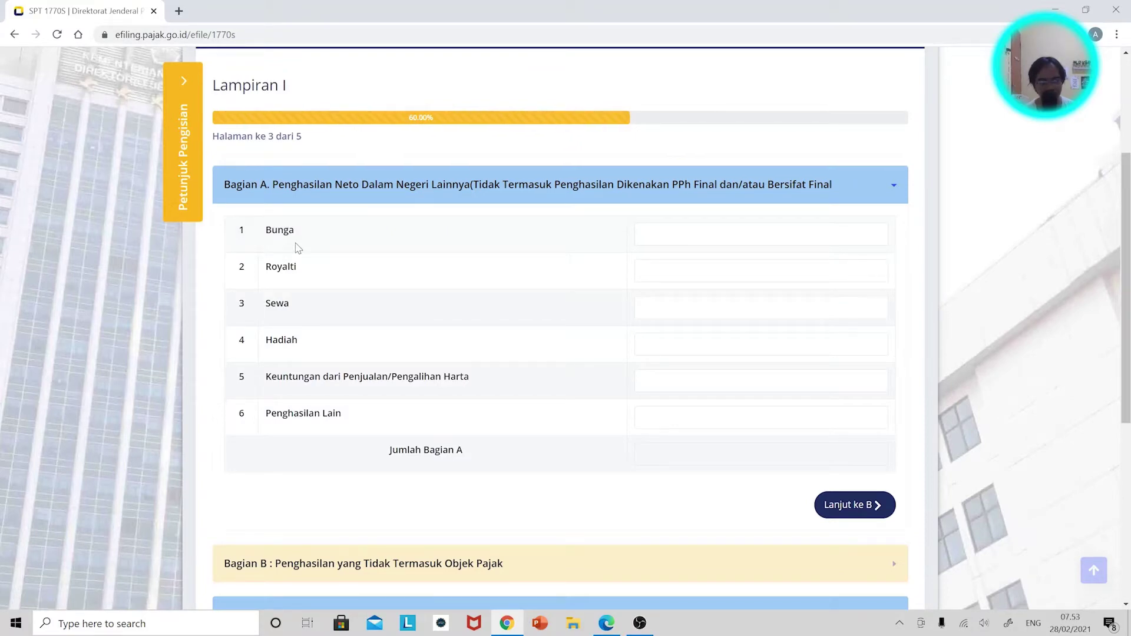
scroll(353, 295, down, 5)
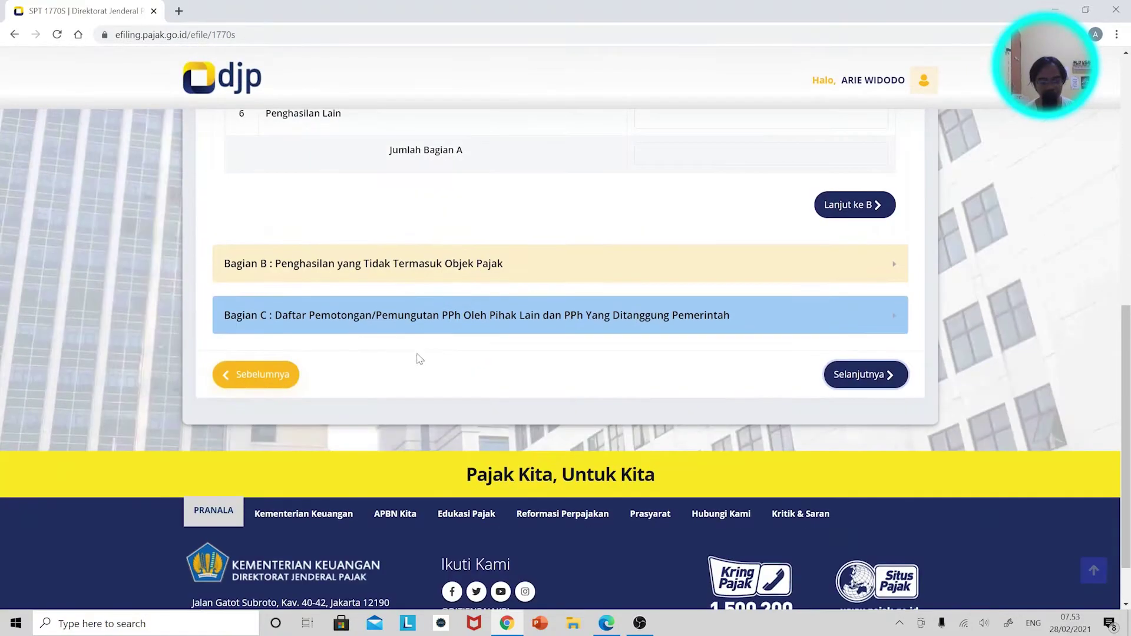
click(379, 320)
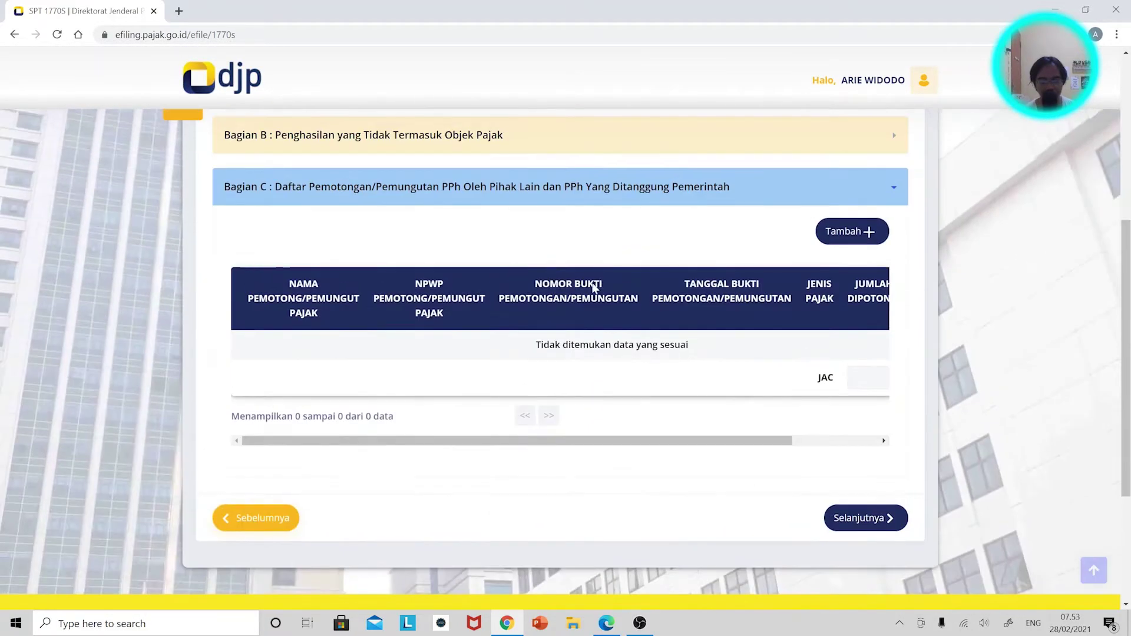
key(alt+Tab)
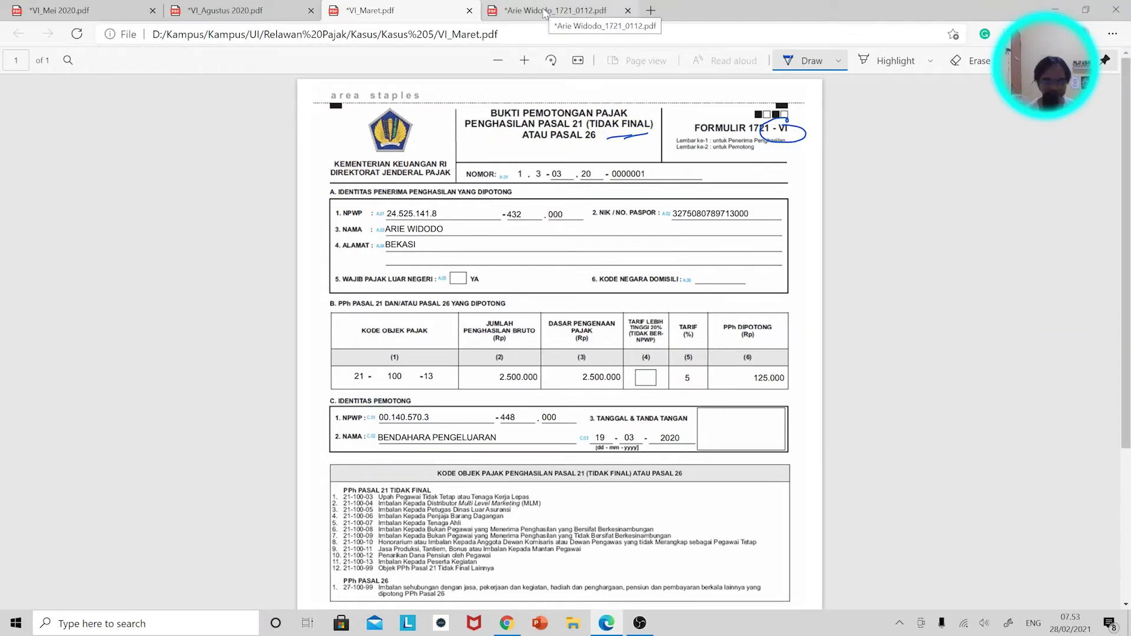
Snap the 1721-A1 slip PDF and the e-filing page side by side.
key(super+Left)
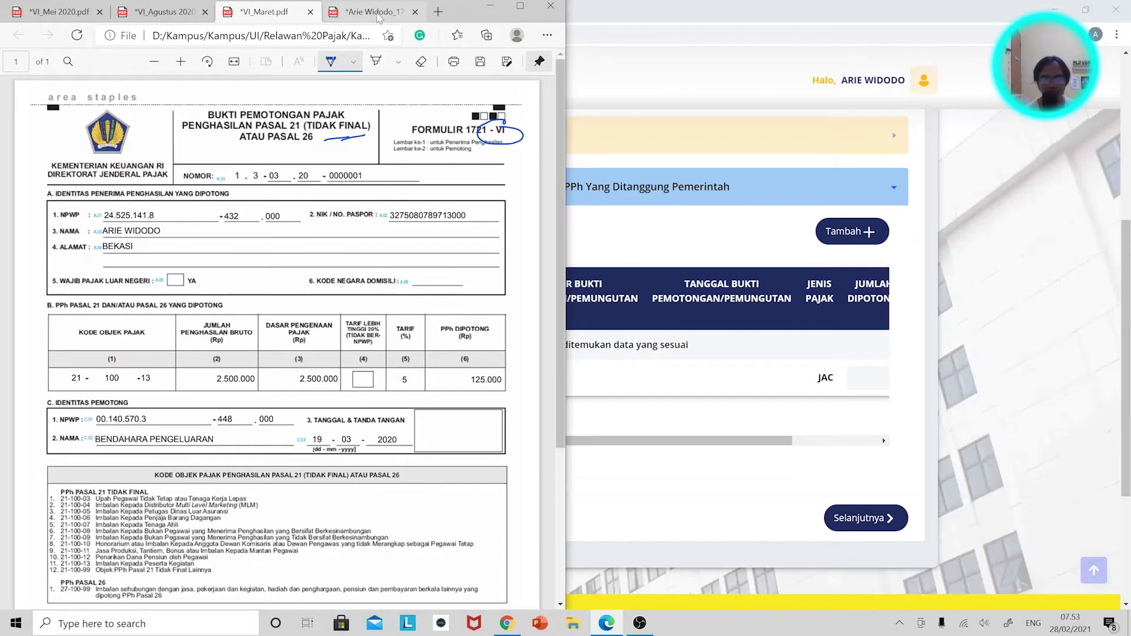
click(489, 6)
key(super+Right)
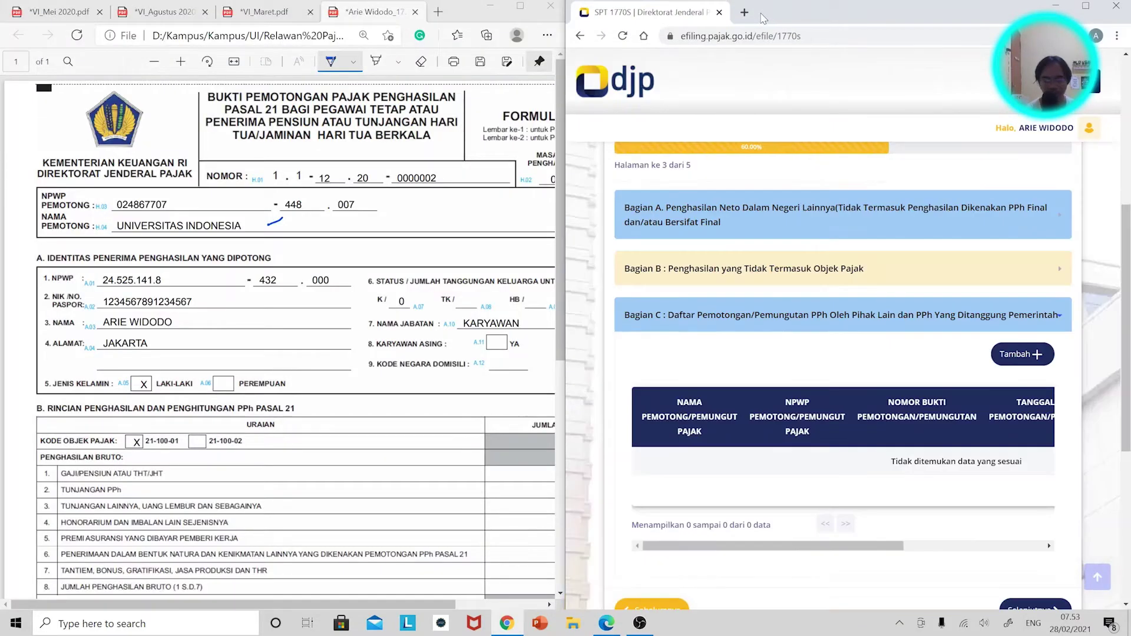
scroll(1002, 288, down, 1)
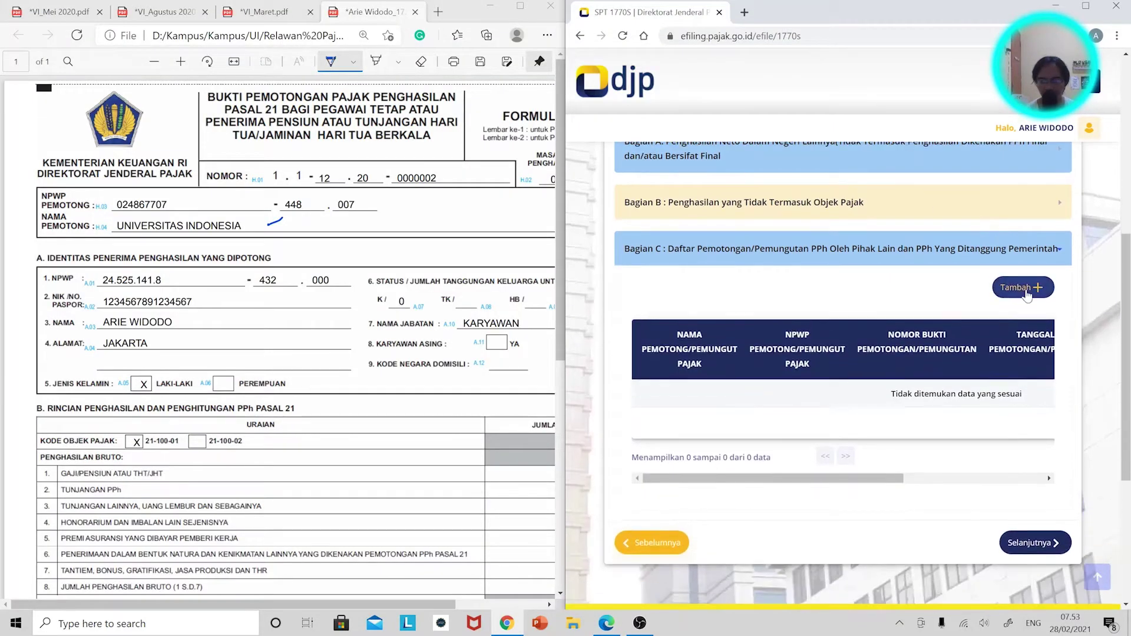
click(1025, 294)
scroll(232, 279, down, 2)
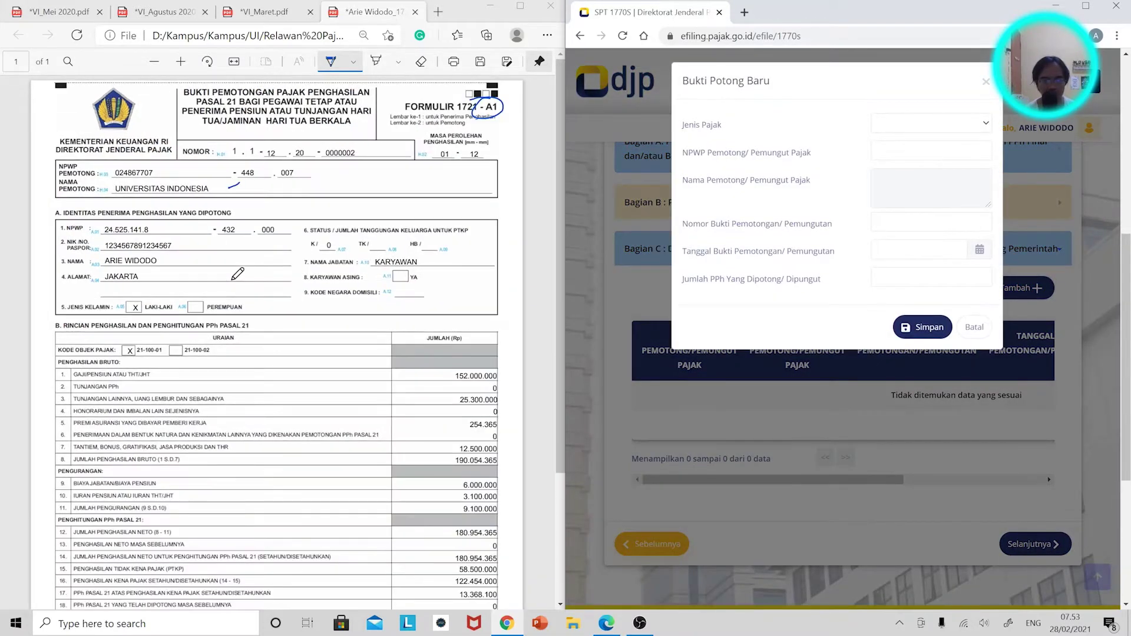
scroll(845, 354, down, 1)
click(962, 136)
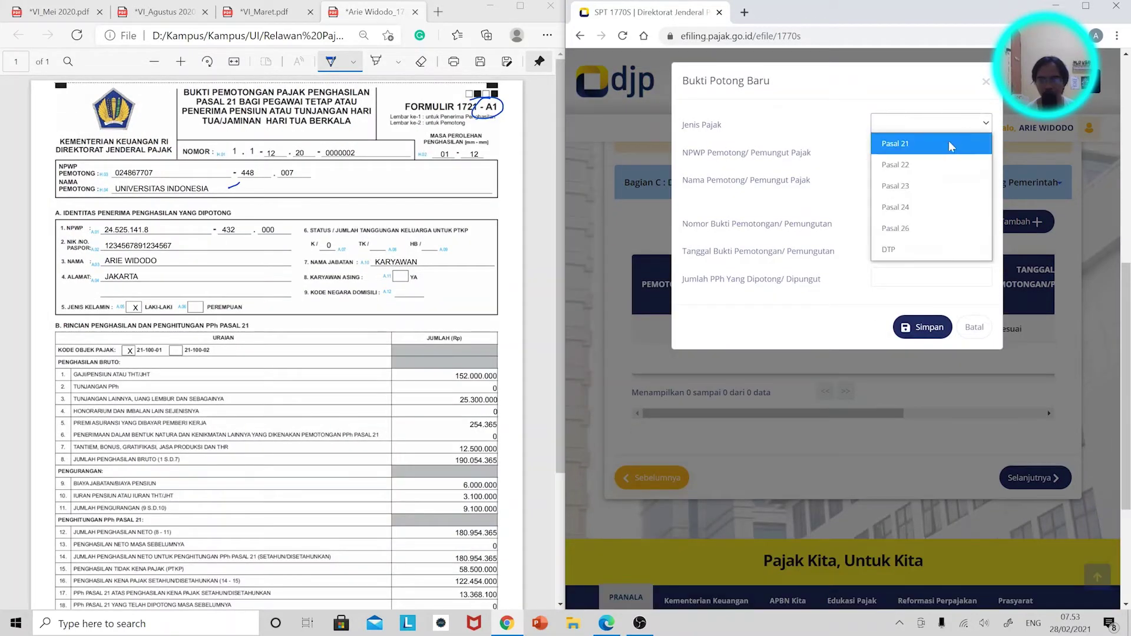
click(919, 143)
click(931, 151)
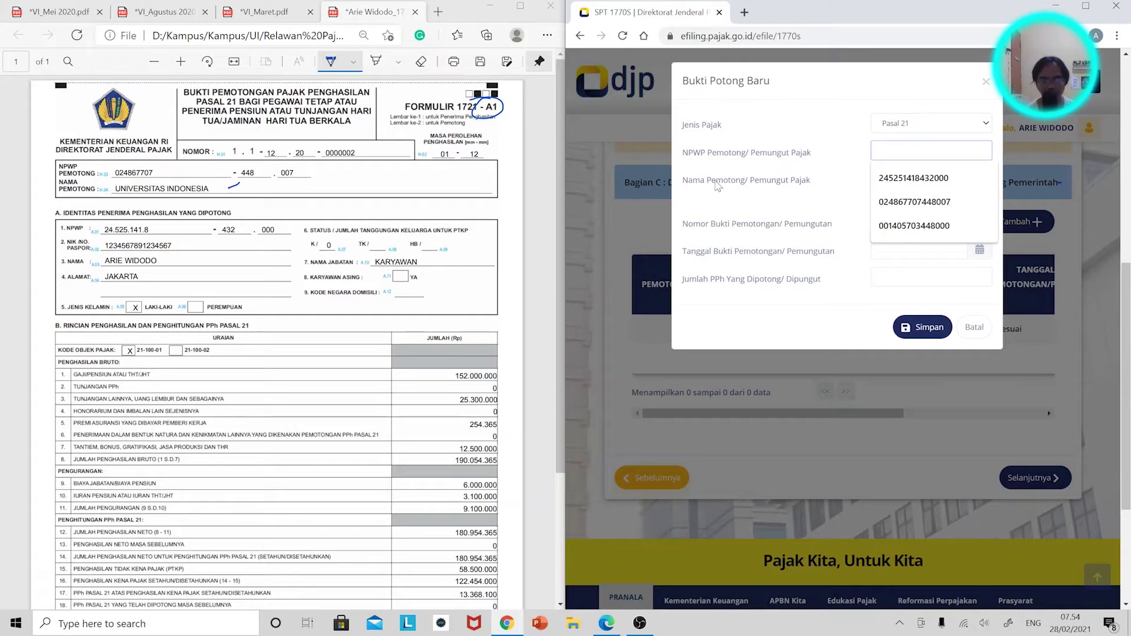
click(899, 204)
click(931, 223)
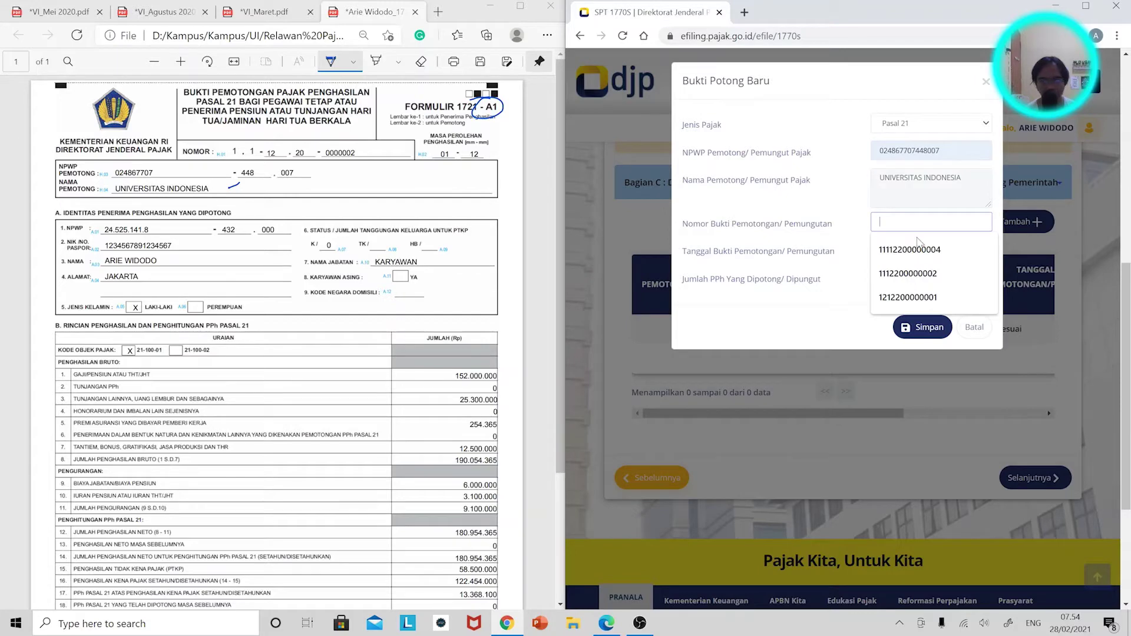
click(921, 277)
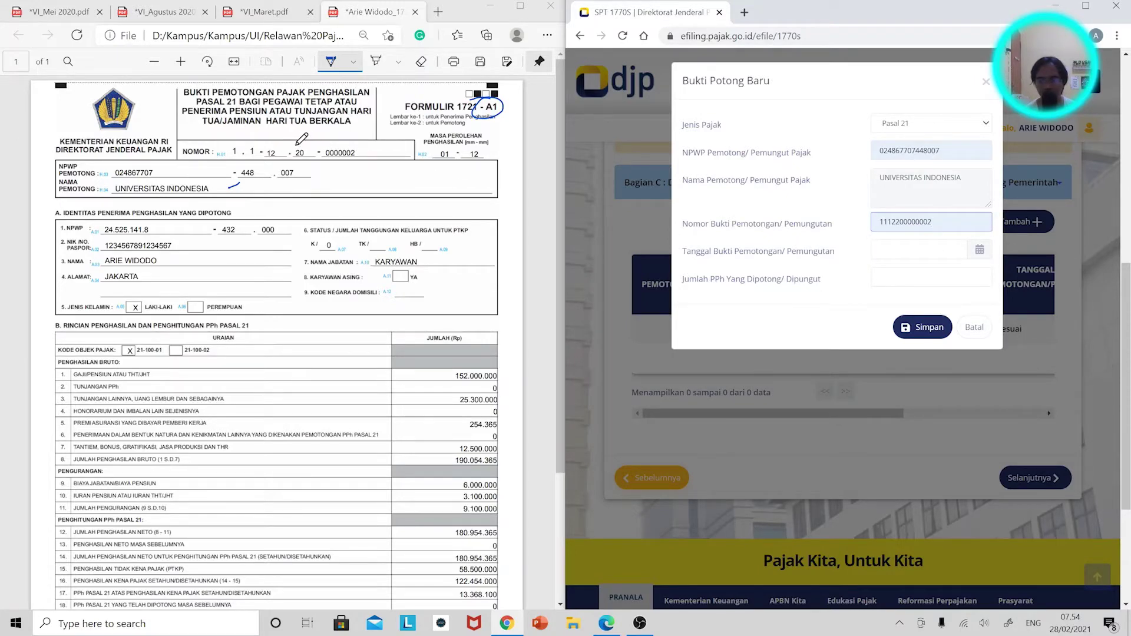
Set the slip date to 31-12-2020 and enter 13.368.100 as the withheld tax.
click(931, 250)
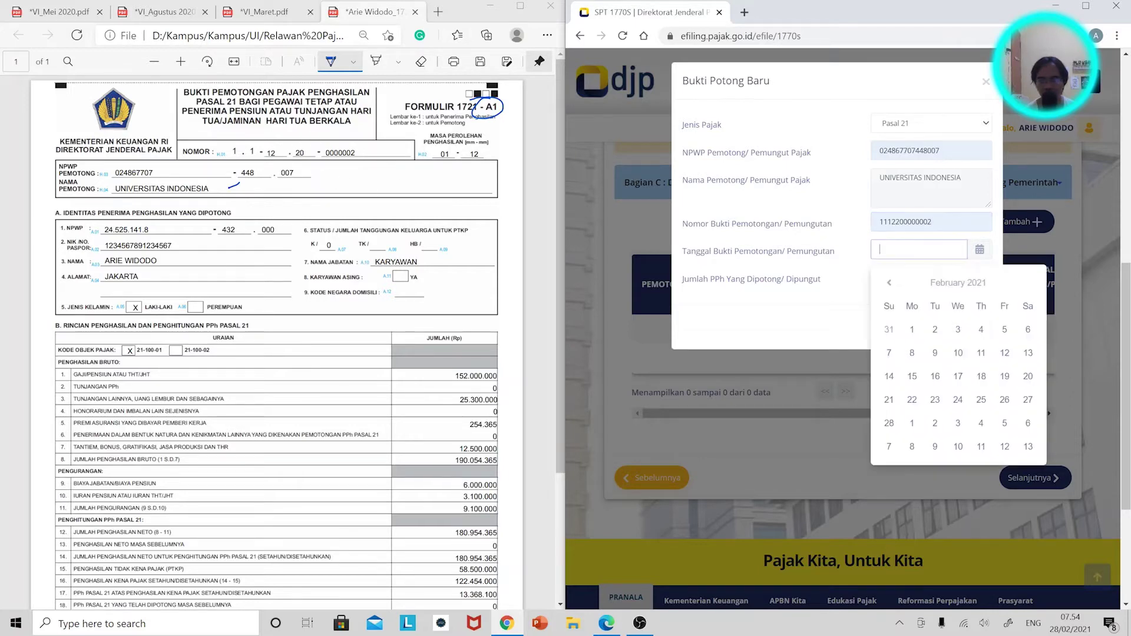
click(936, 285)
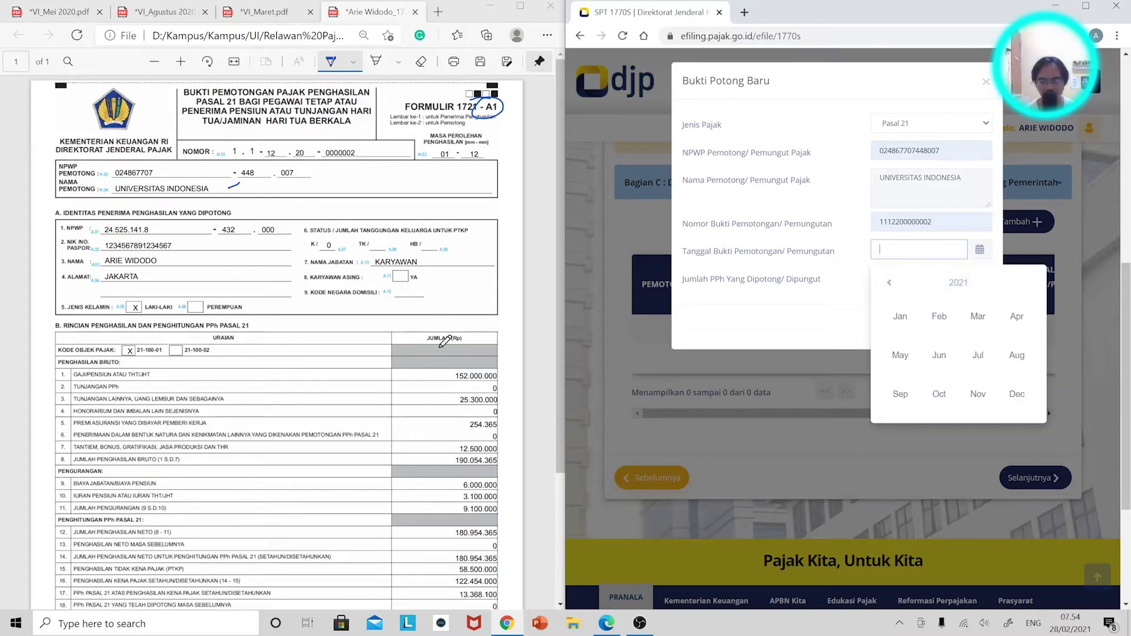
scroll(446, 341, down, 3)
click(889, 283)
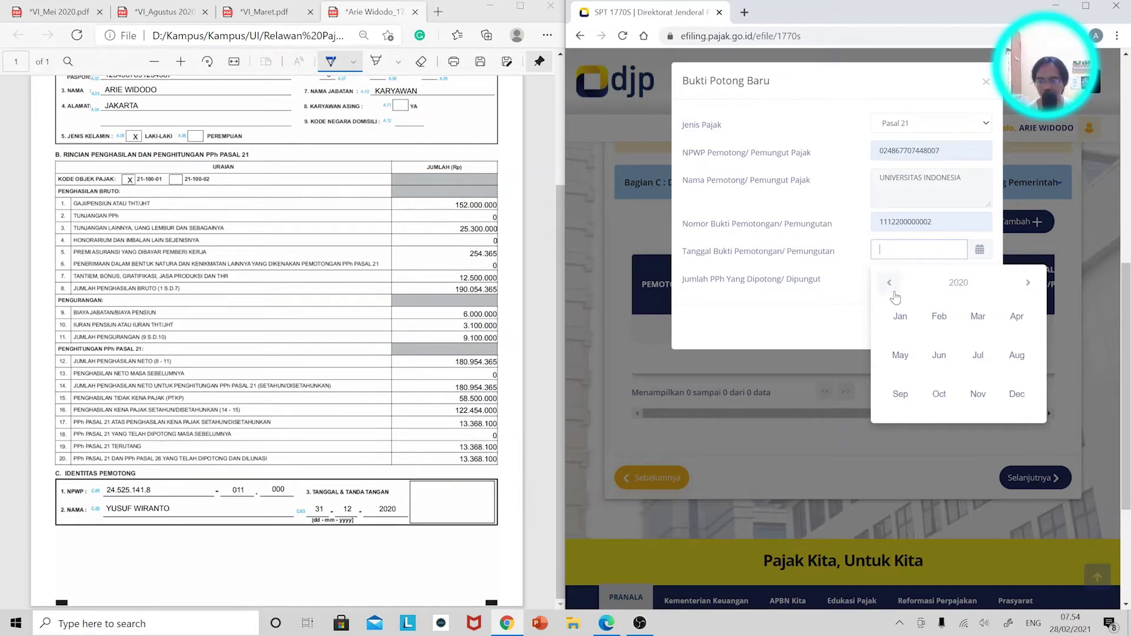
click(1016, 393)
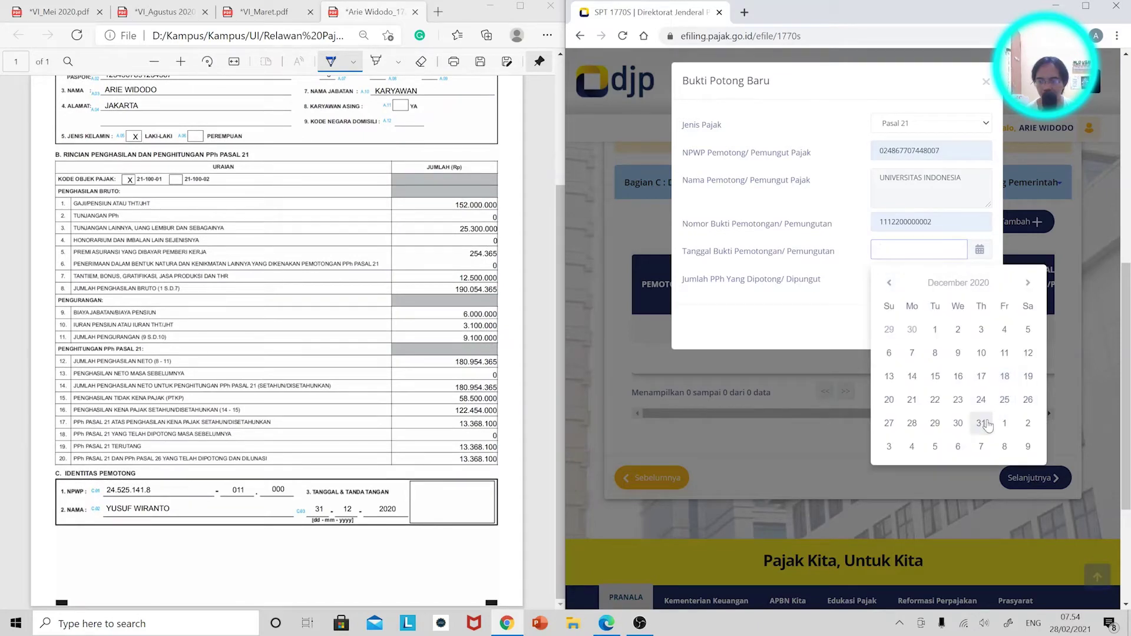
click(982, 424)
click(954, 278)
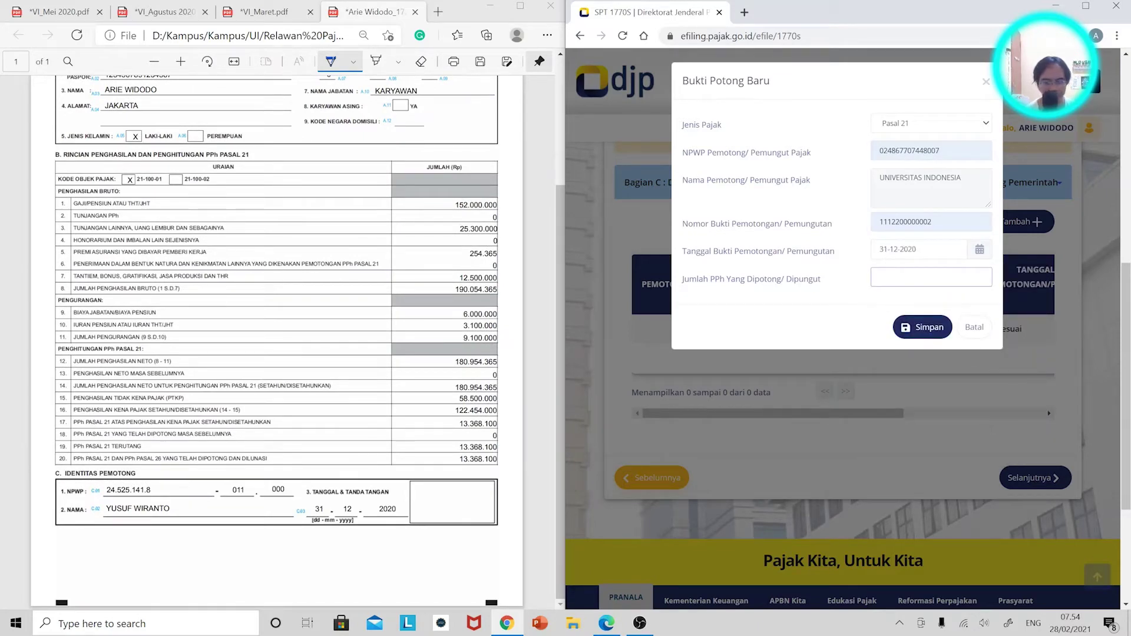
text(133)
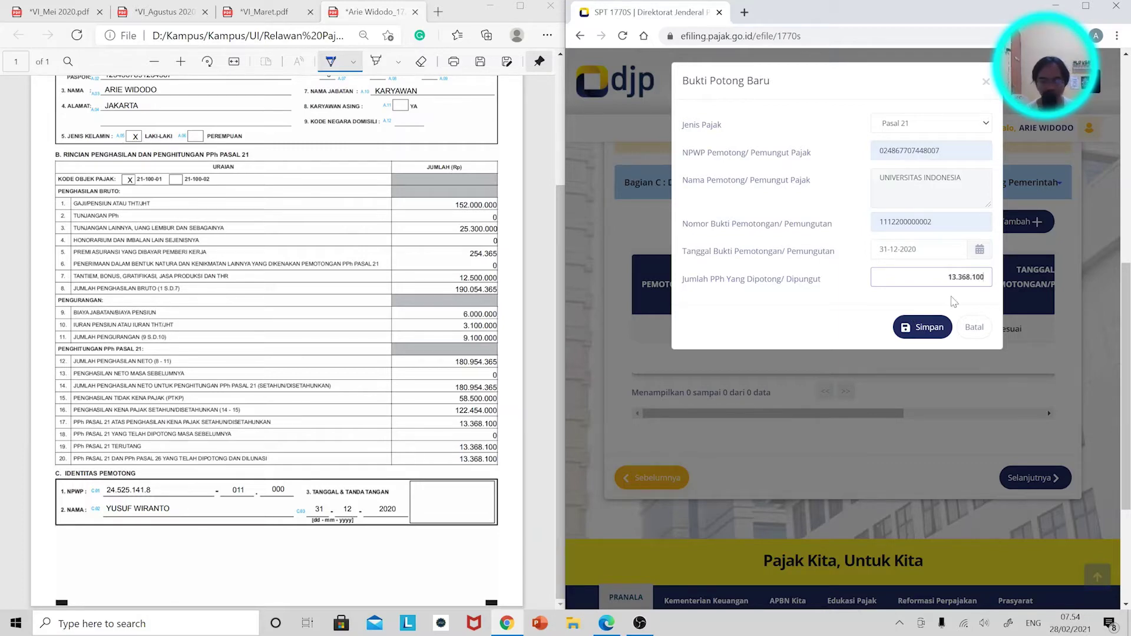
Mark the slip number and 13.368.100 on the PDF, then save the slip.
scroll(462, 154, up, 3)
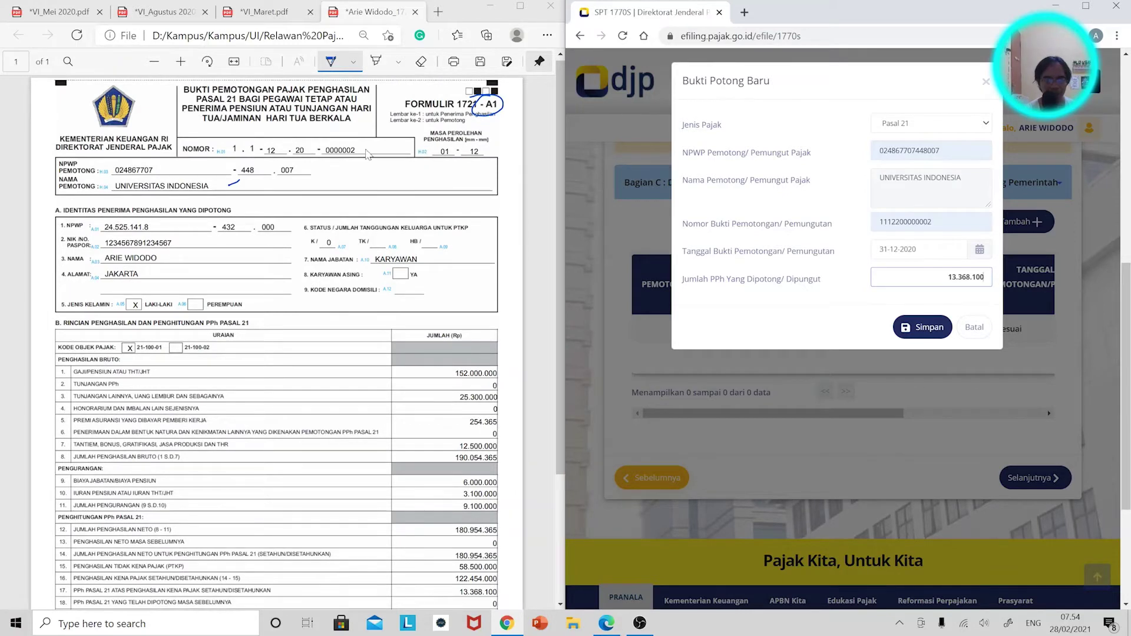
drag(365, 143, 404, 125)
scroll(368, 152, down, 3)
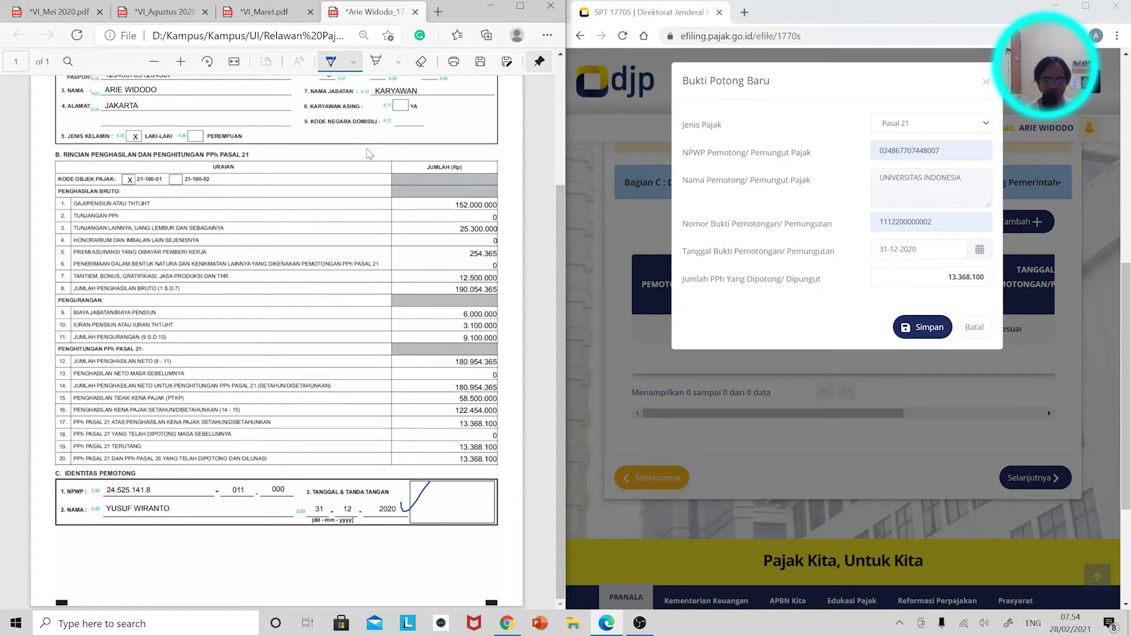
drag(495, 434, 514, 437)
click(942, 322)
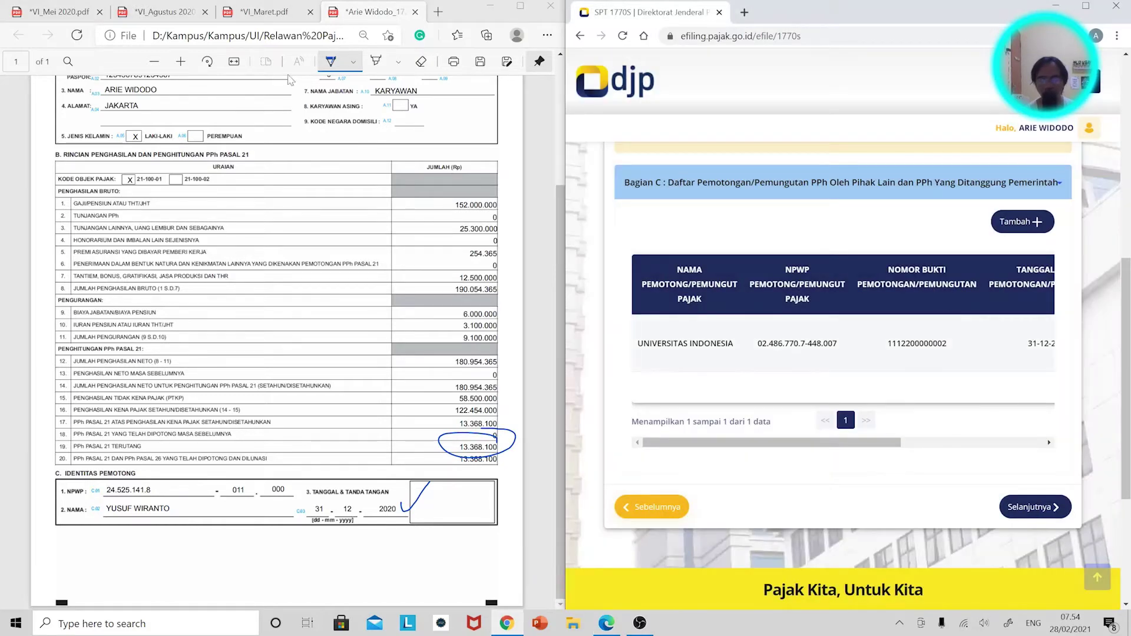
click(283, 16)
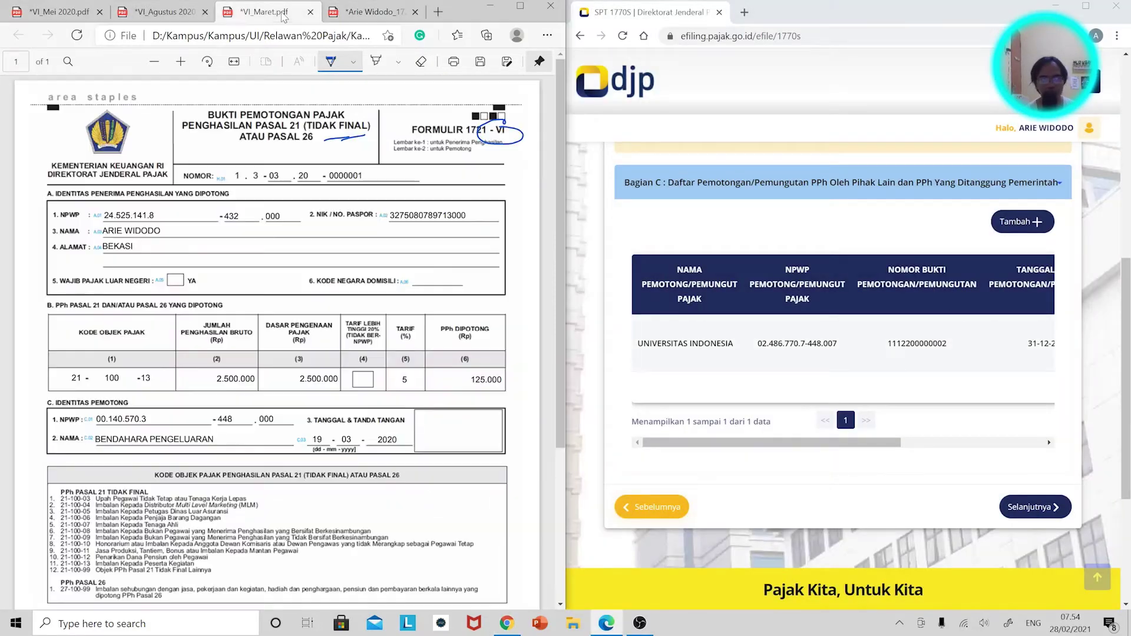
click(1014, 227)
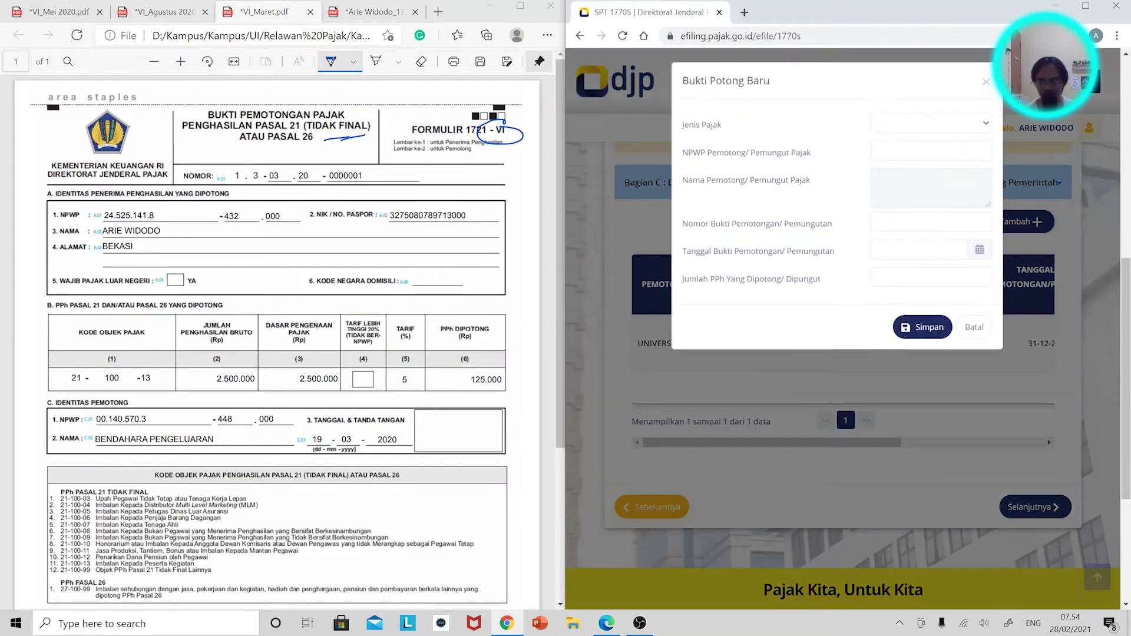
click(942, 123)
click(929, 149)
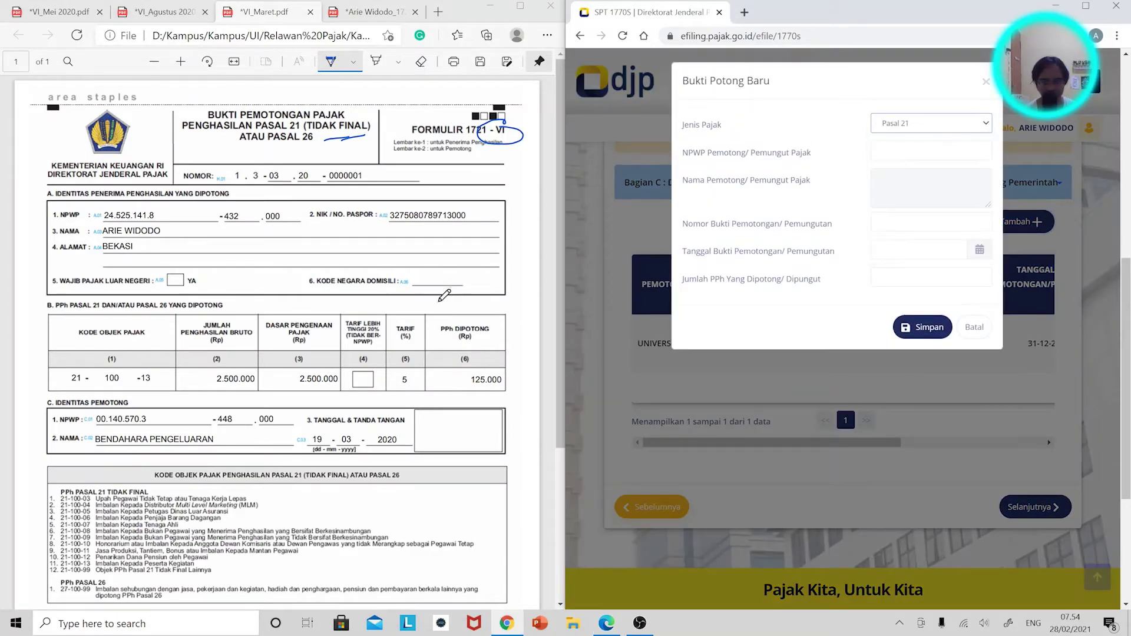
click(930, 151)
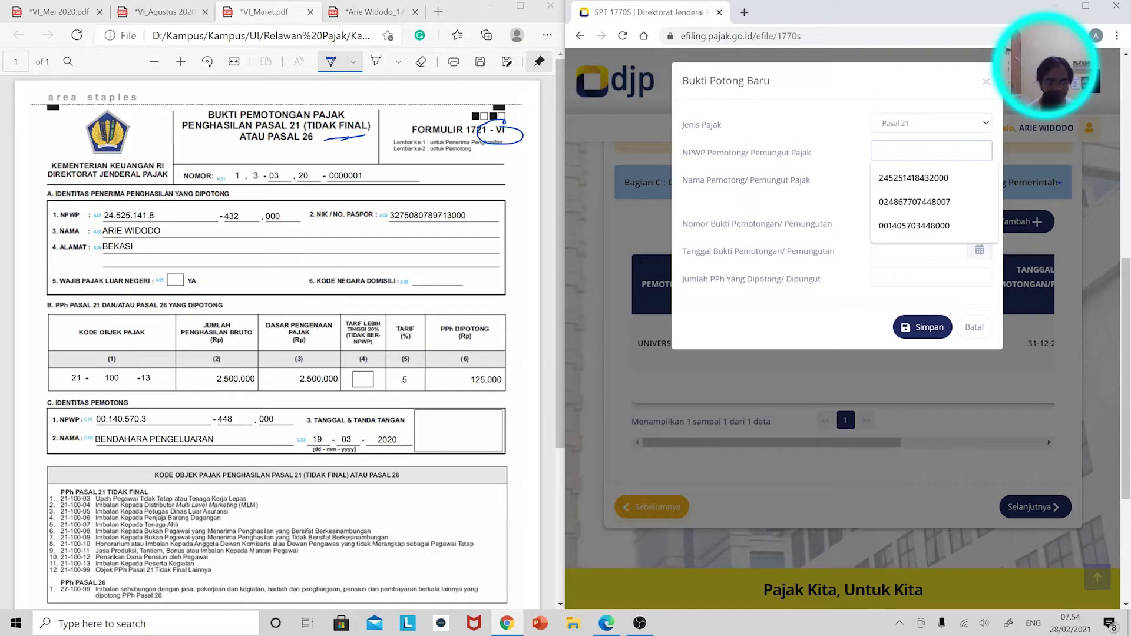
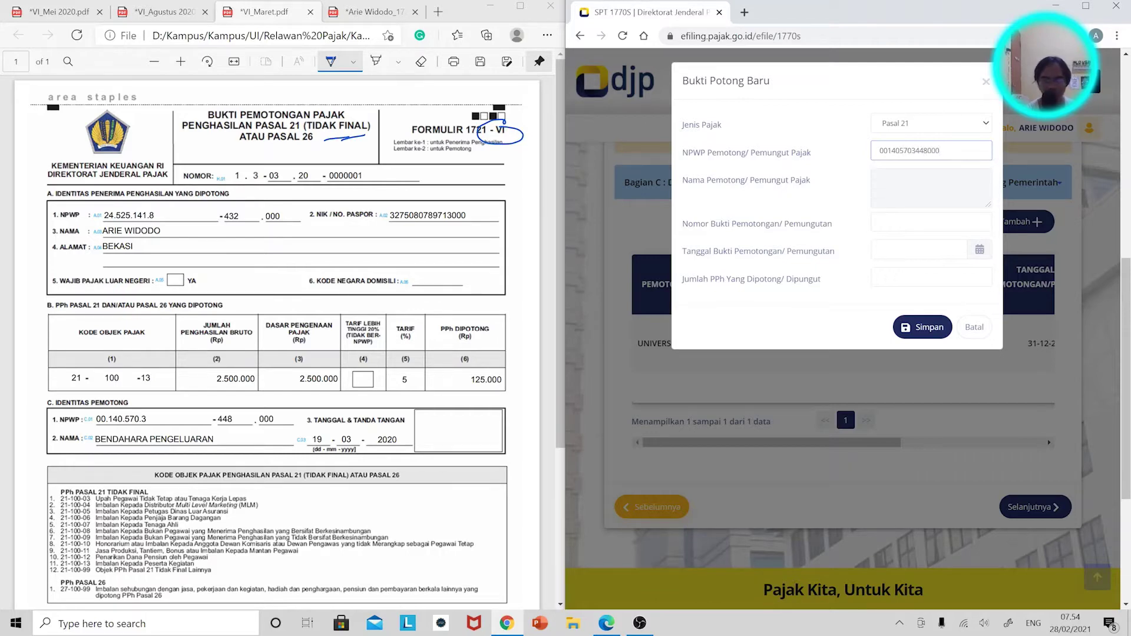
mouse_move(224, 405)
mouse_down()
mouse_move(44, 413)
mouse_move(250, 398)
mouse_up()
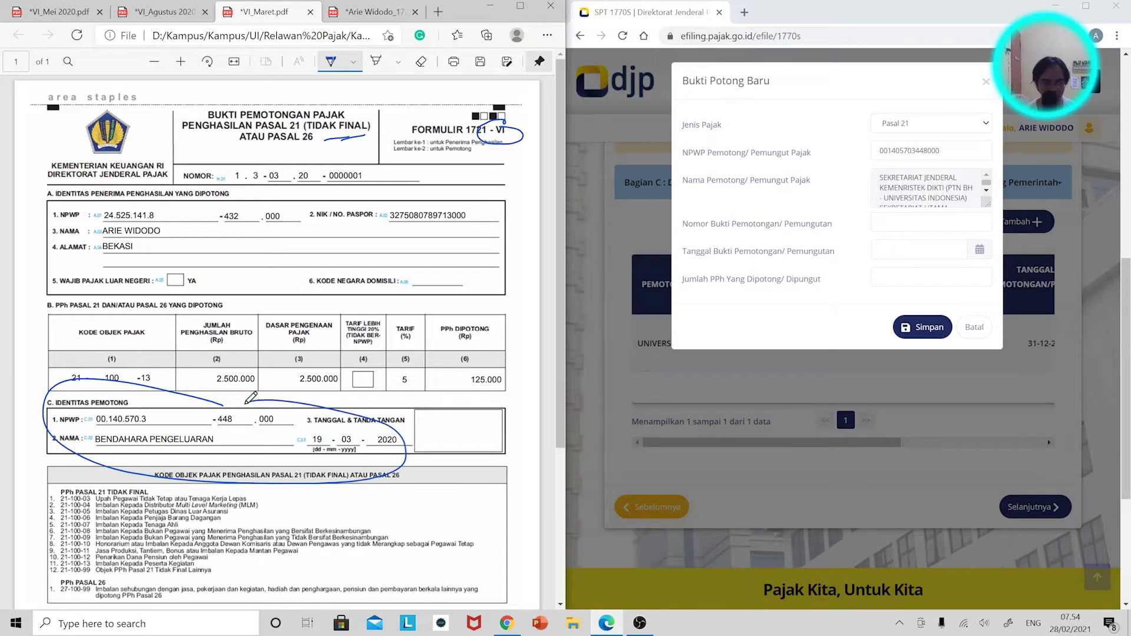
click(925, 222)
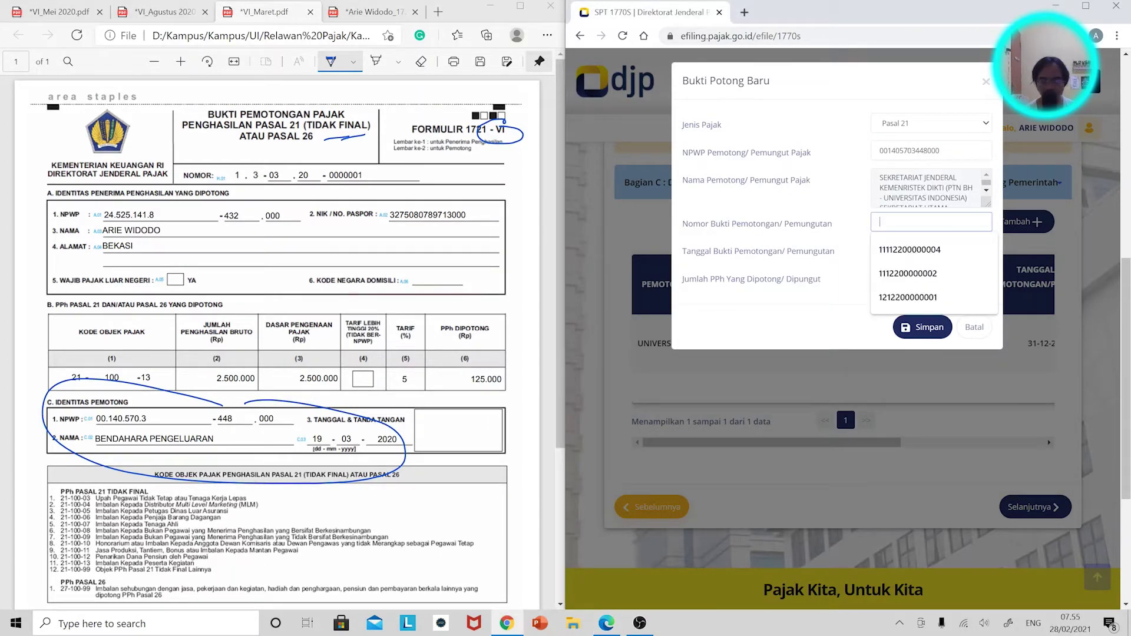
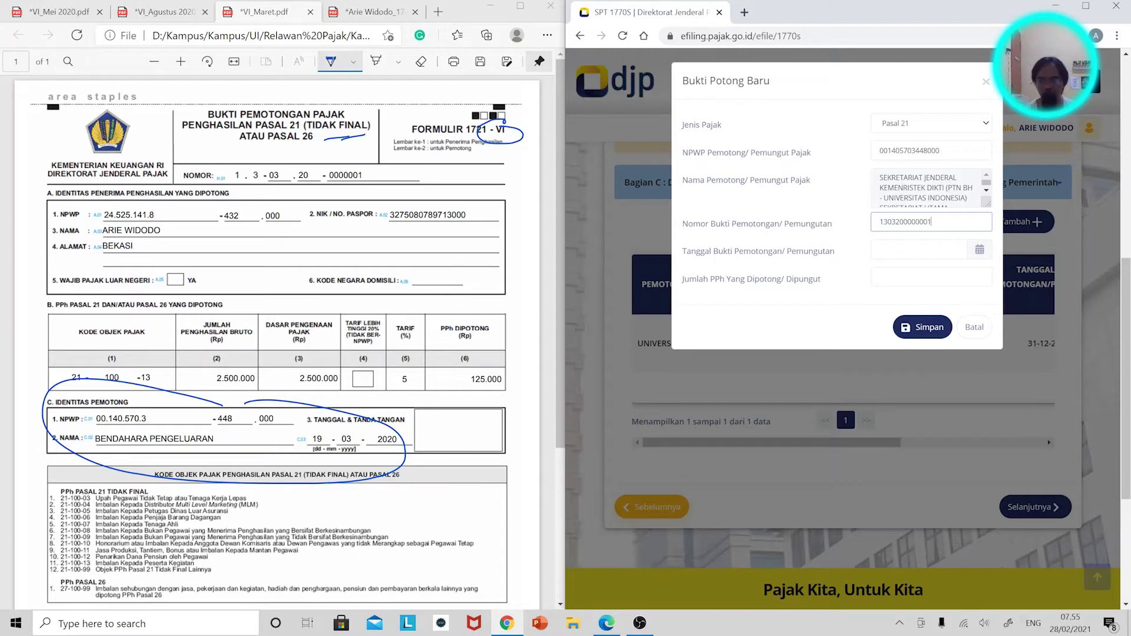
Date the slip 19-03-2020, enter 125.000 withheld, save it, and start a new entry.
click(984, 253)
click(980, 253)
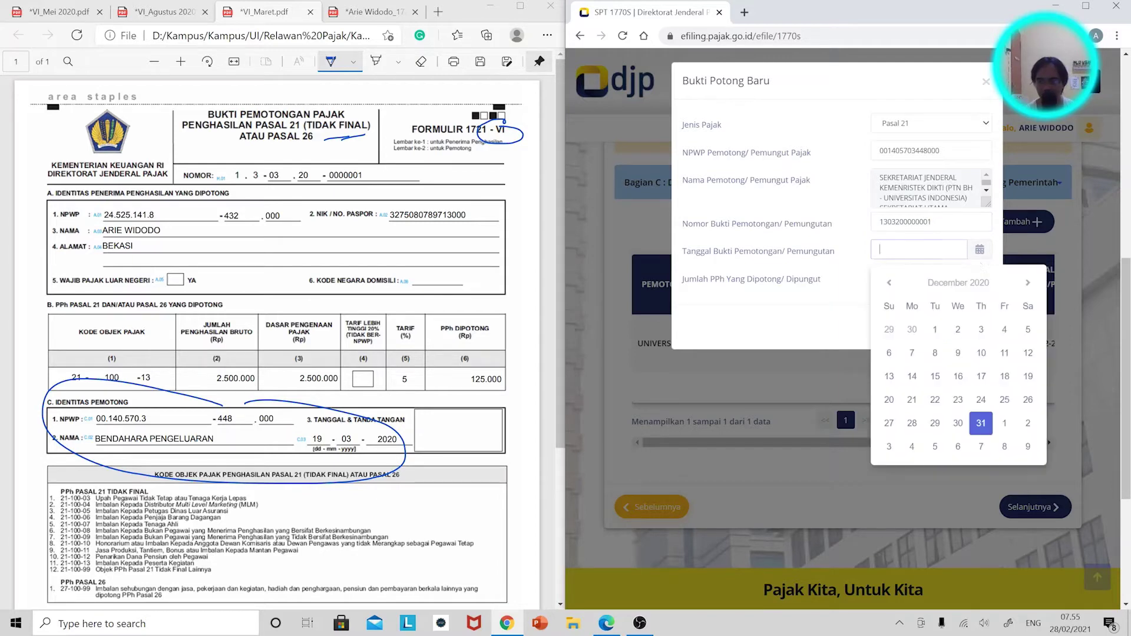
click(946, 283)
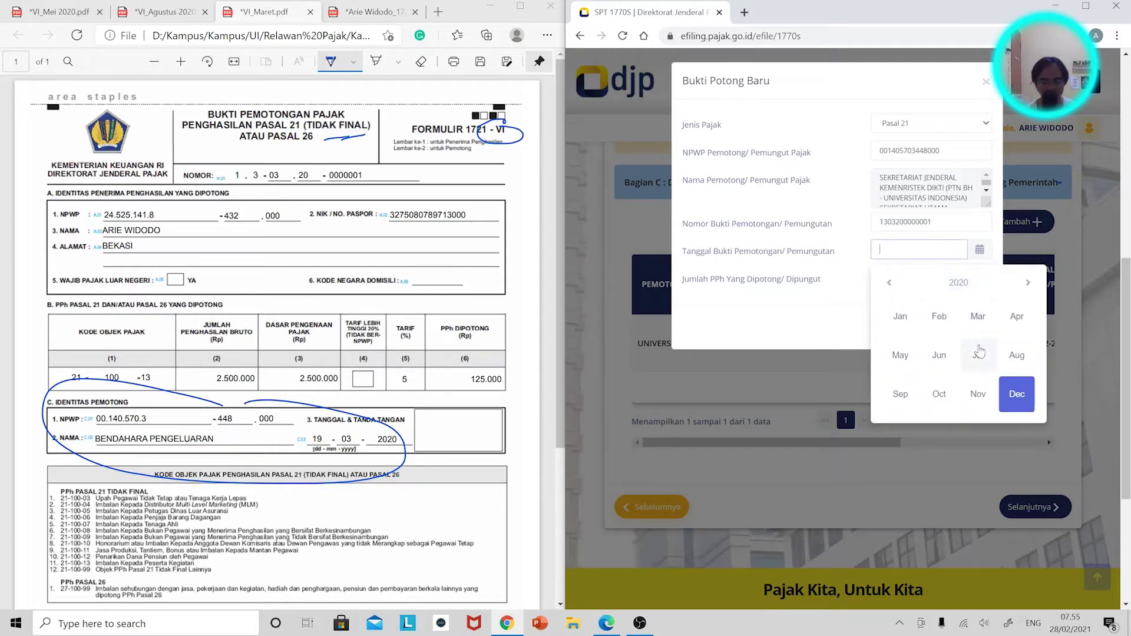
click(978, 323)
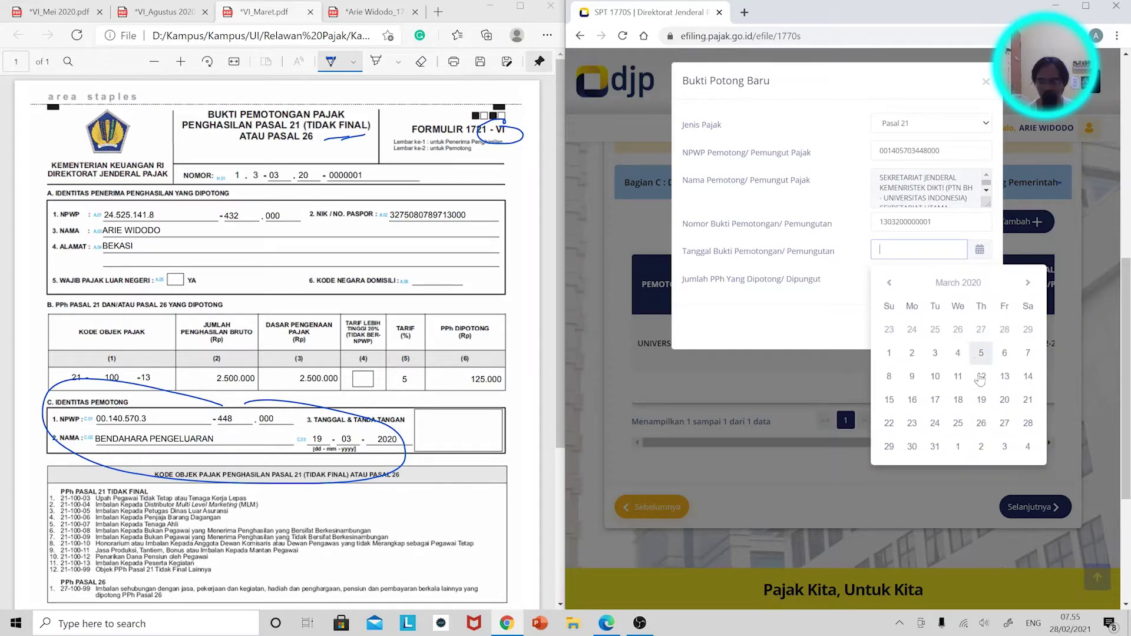
click(969, 386)
click(931, 278)
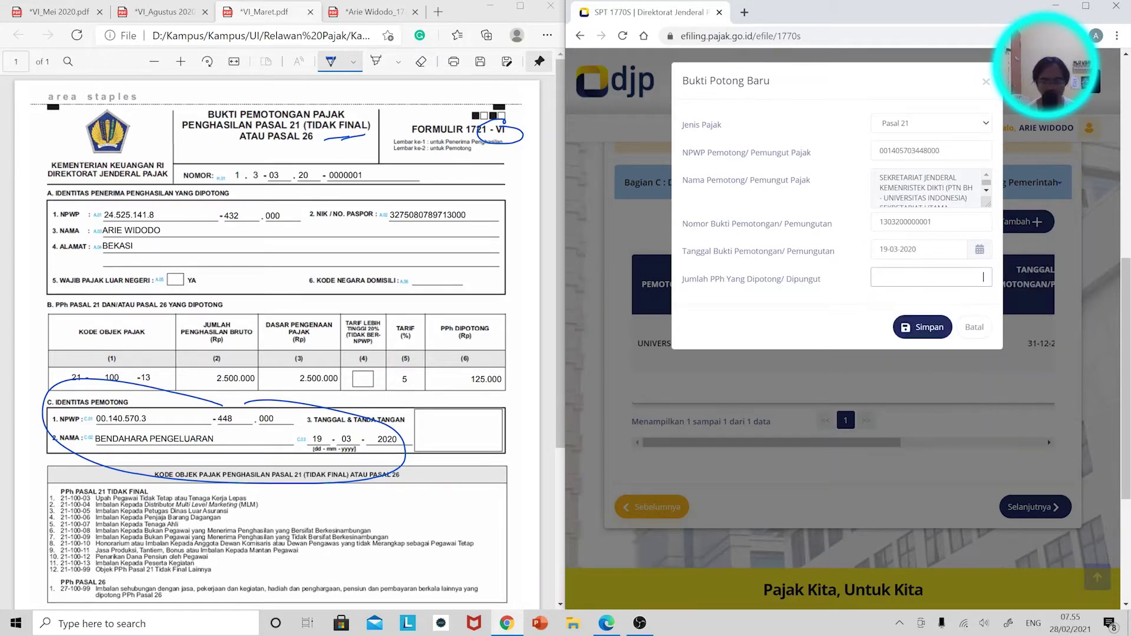
text(125.000)
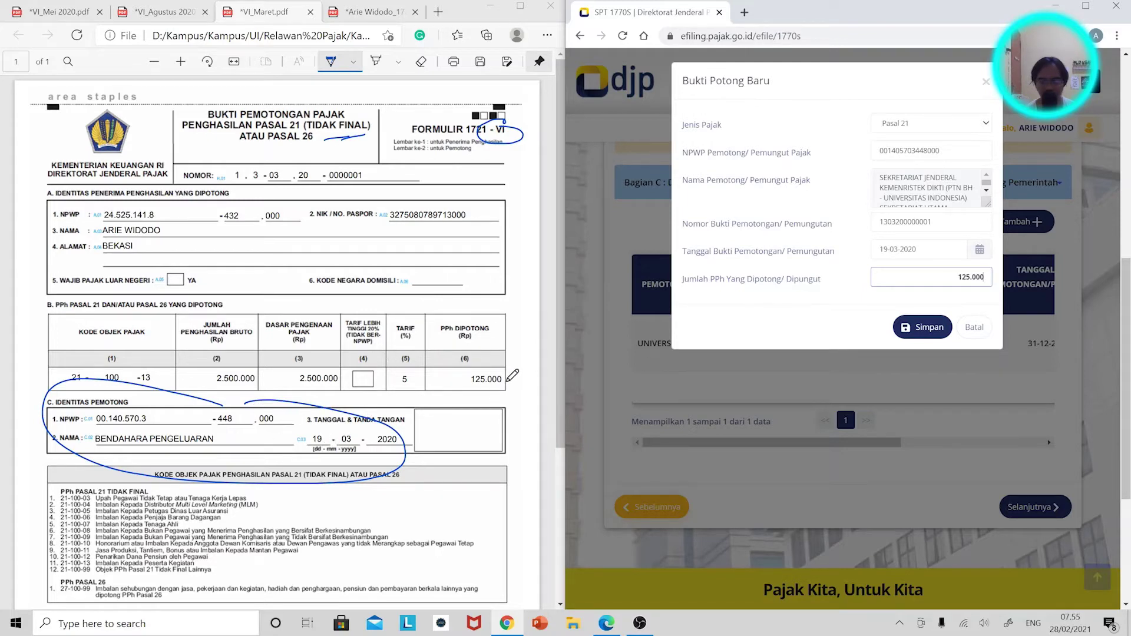
drag(509, 383, 516, 370)
click(915, 318)
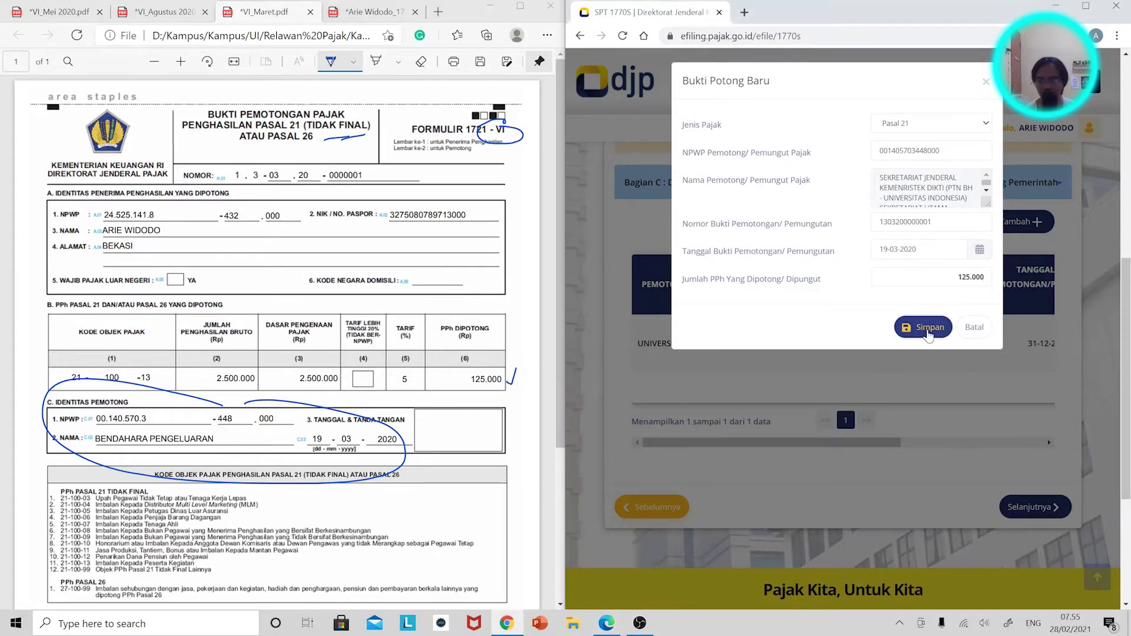
click(1024, 227)
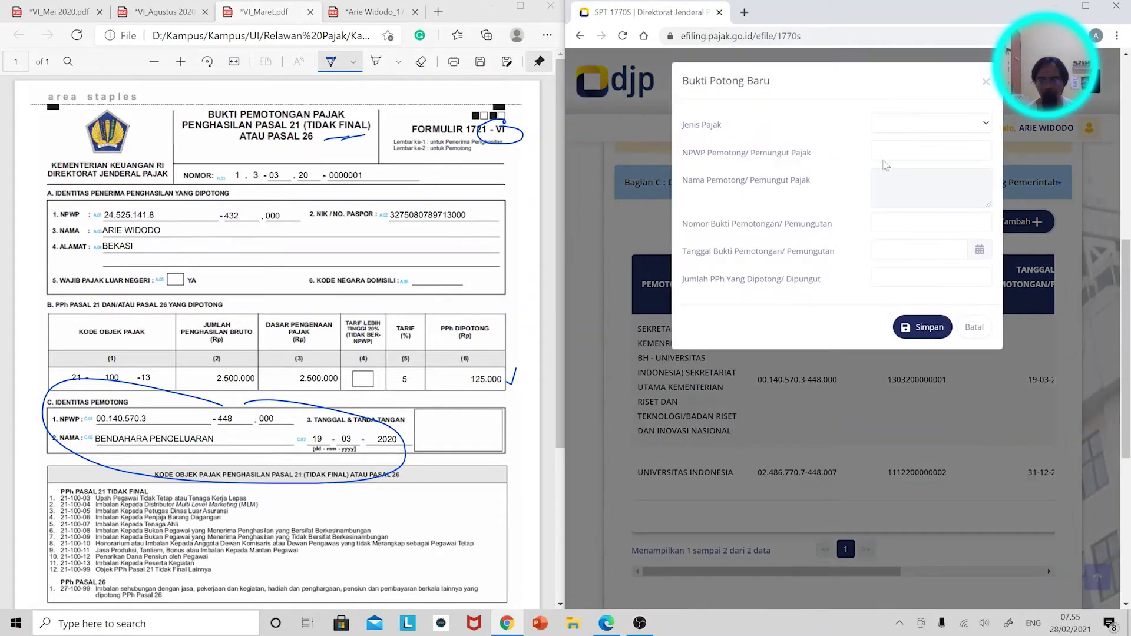
click(920, 125)
click(922, 152)
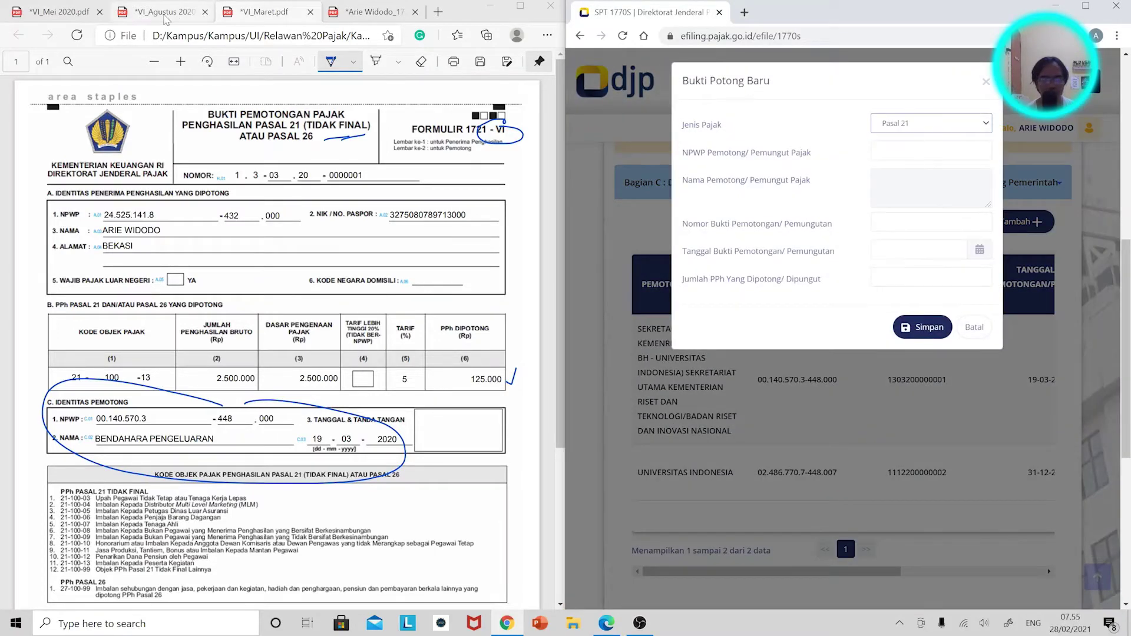
click(67, 13)
click(930, 151)
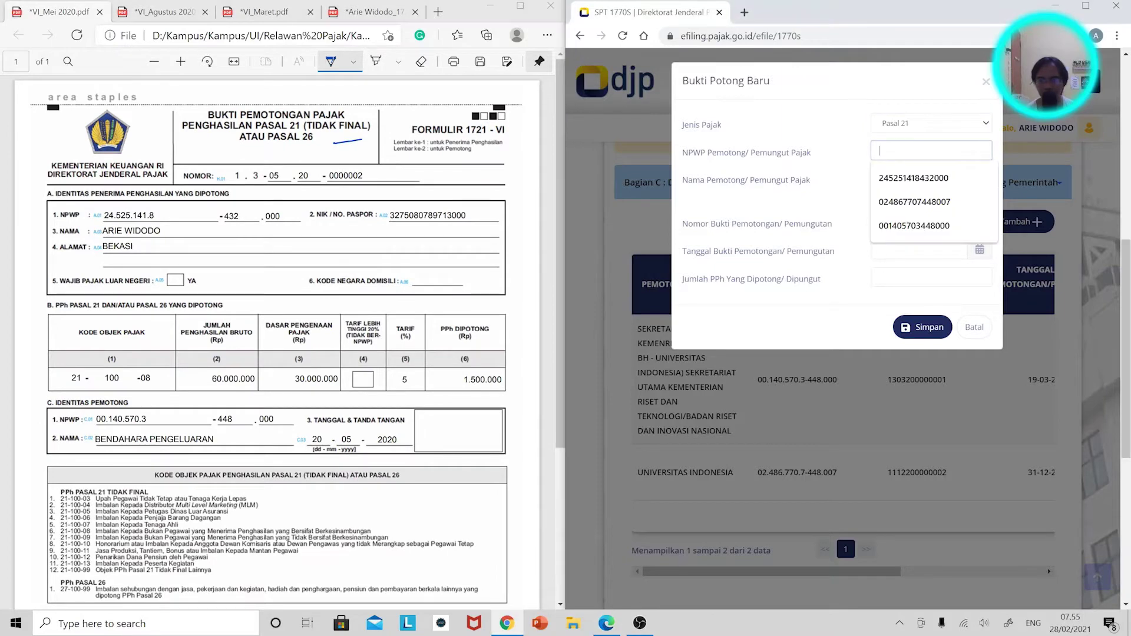
key(Down)
key(Down)
key(Down)
key(Return)
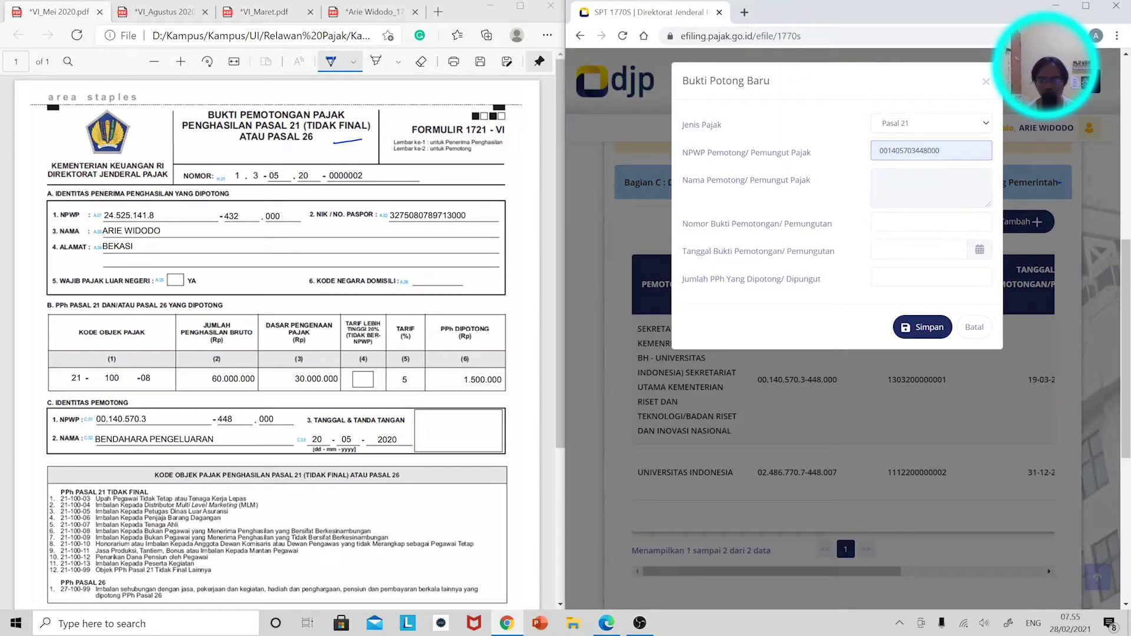
click(931, 222)
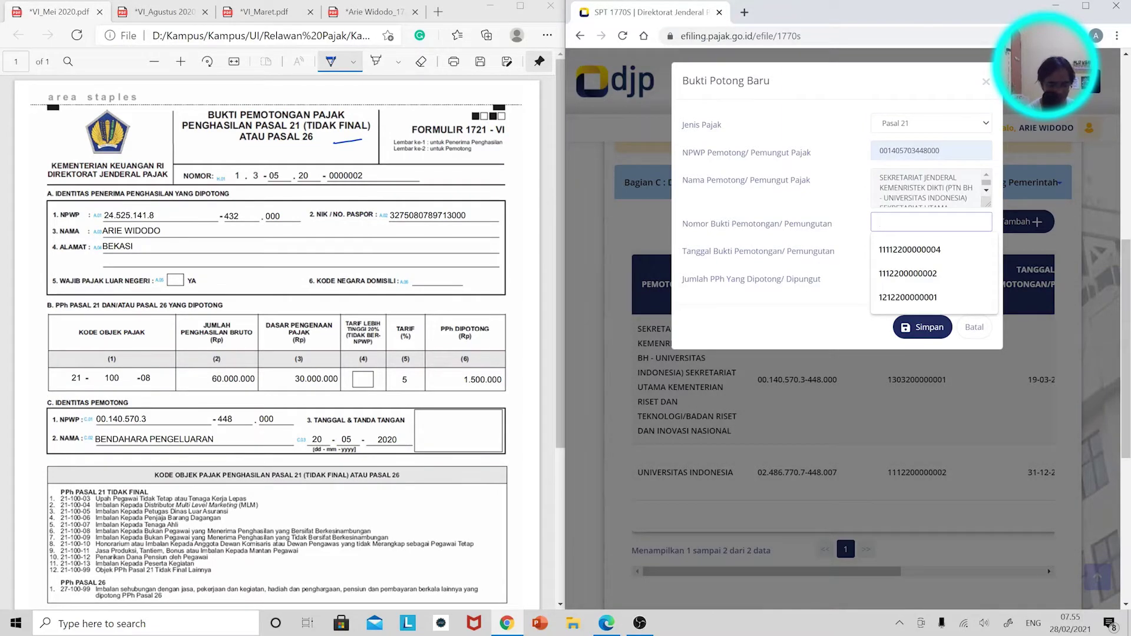
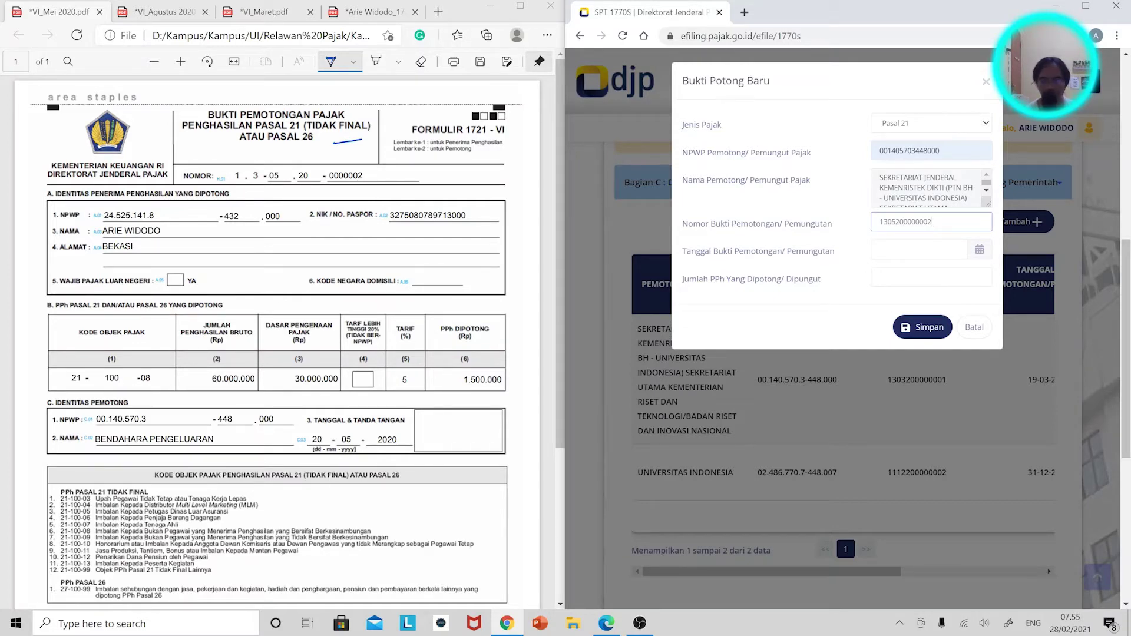
Date the slip 20-05-2020, enter 150.000 withheld, and save it.
click(919, 249)
click(965, 283)
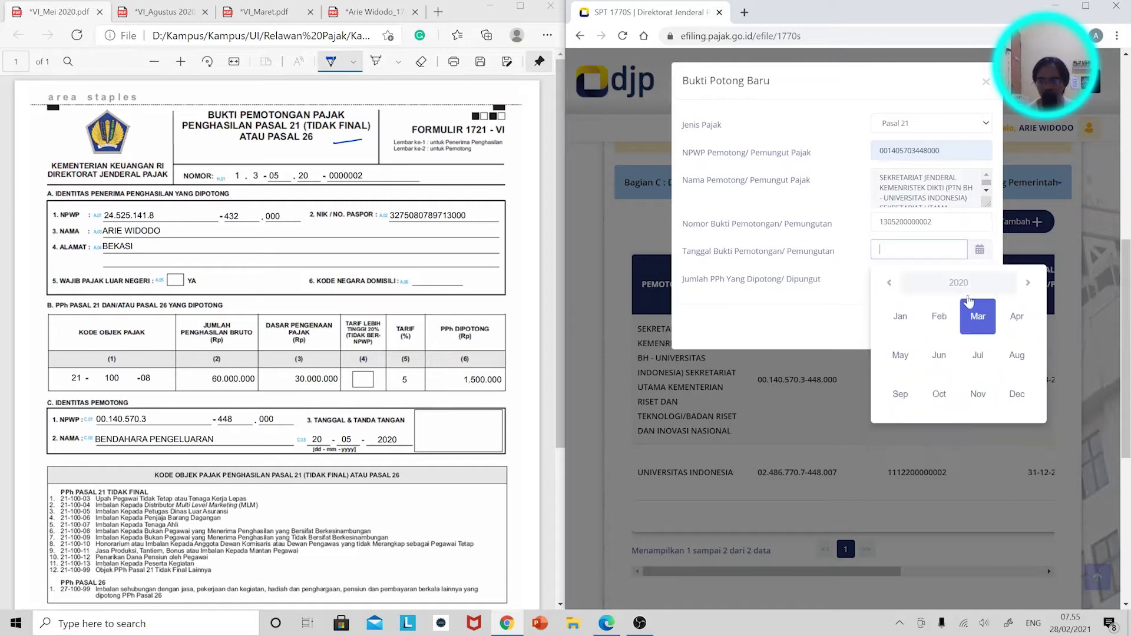
click(900, 355)
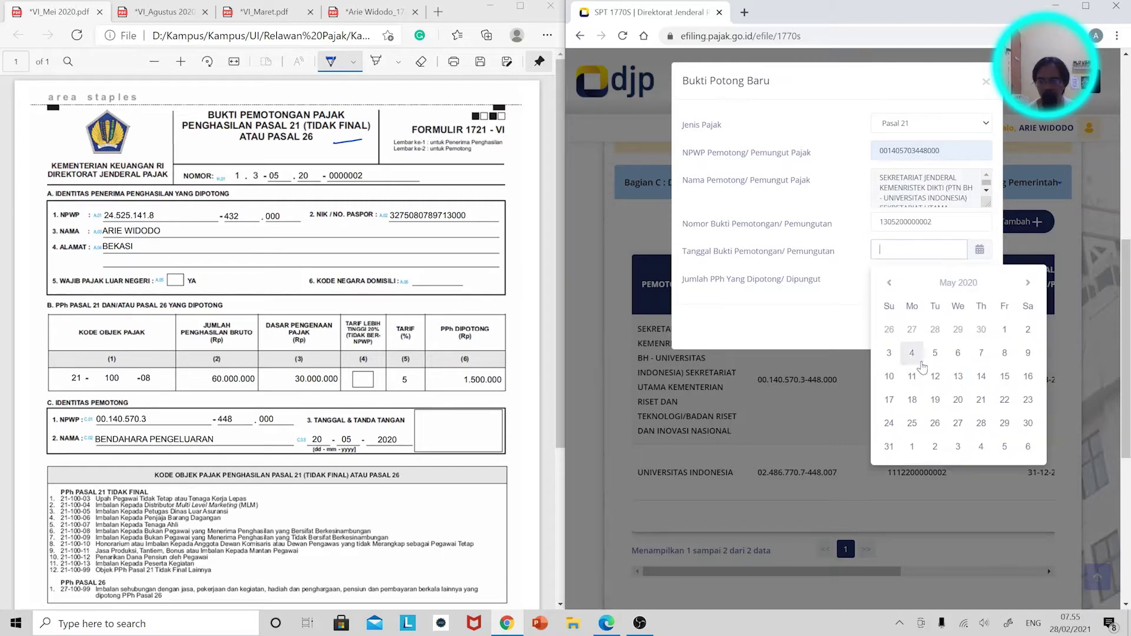
click(956, 401)
click(984, 277)
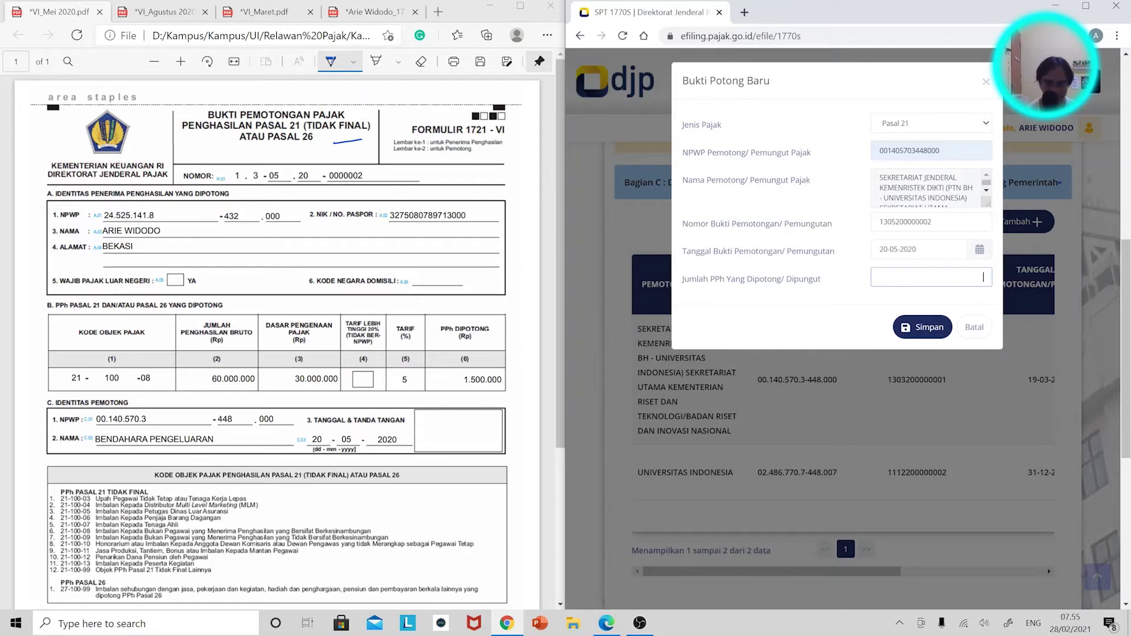
text(150)
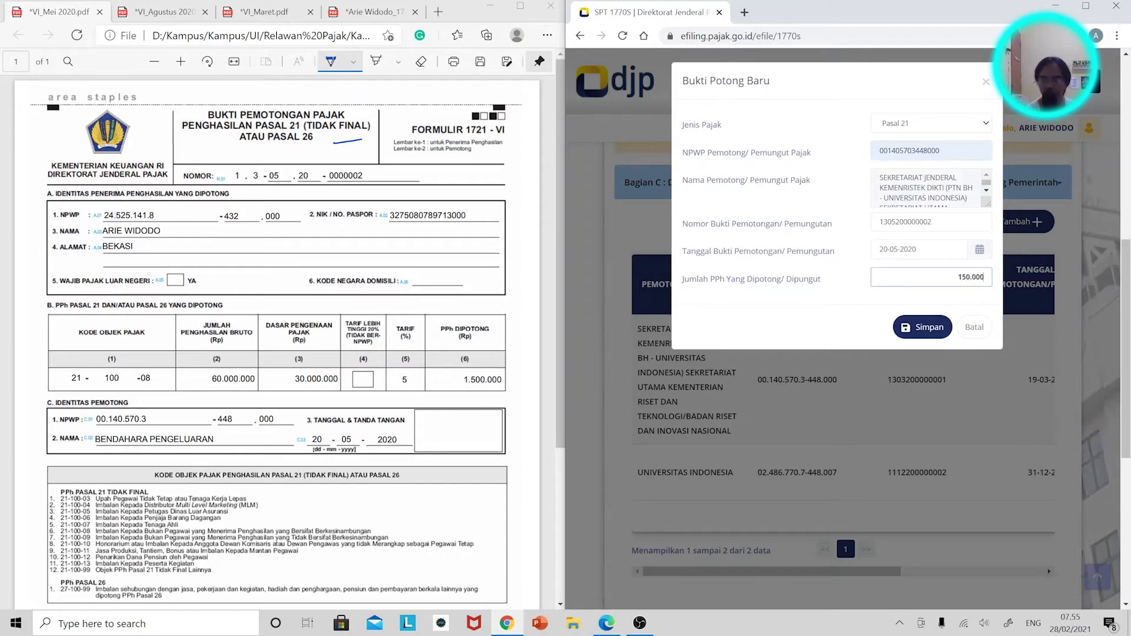
click(922, 327)
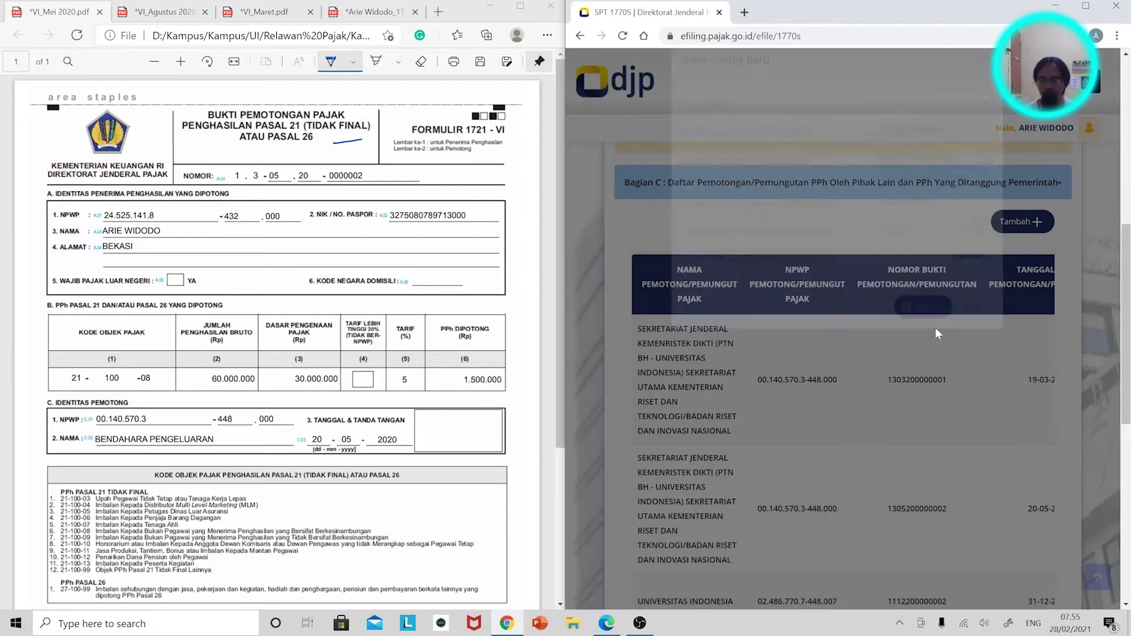
click(1019, 223)
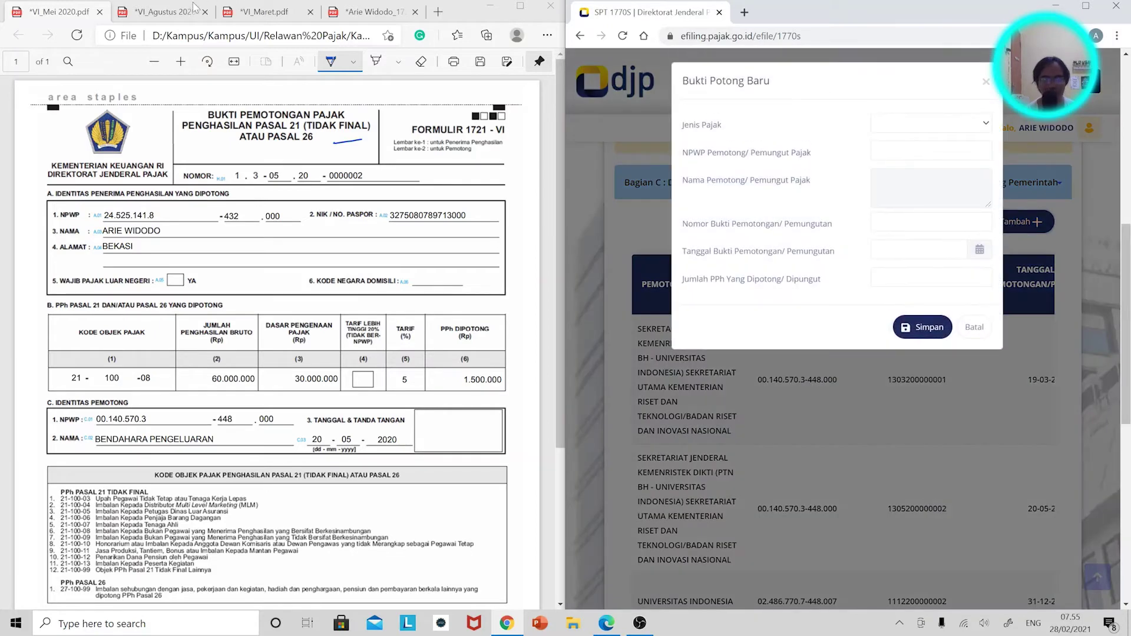
click(170, 11)
click(889, 124)
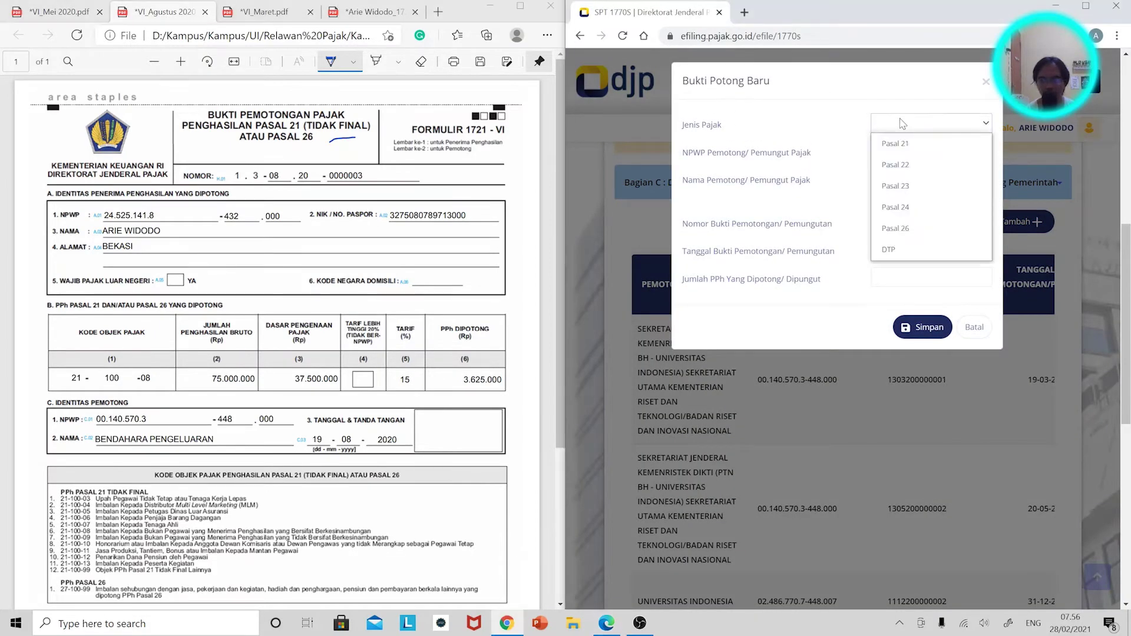
click(902, 143)
click(907, 151)
click(914, 226)
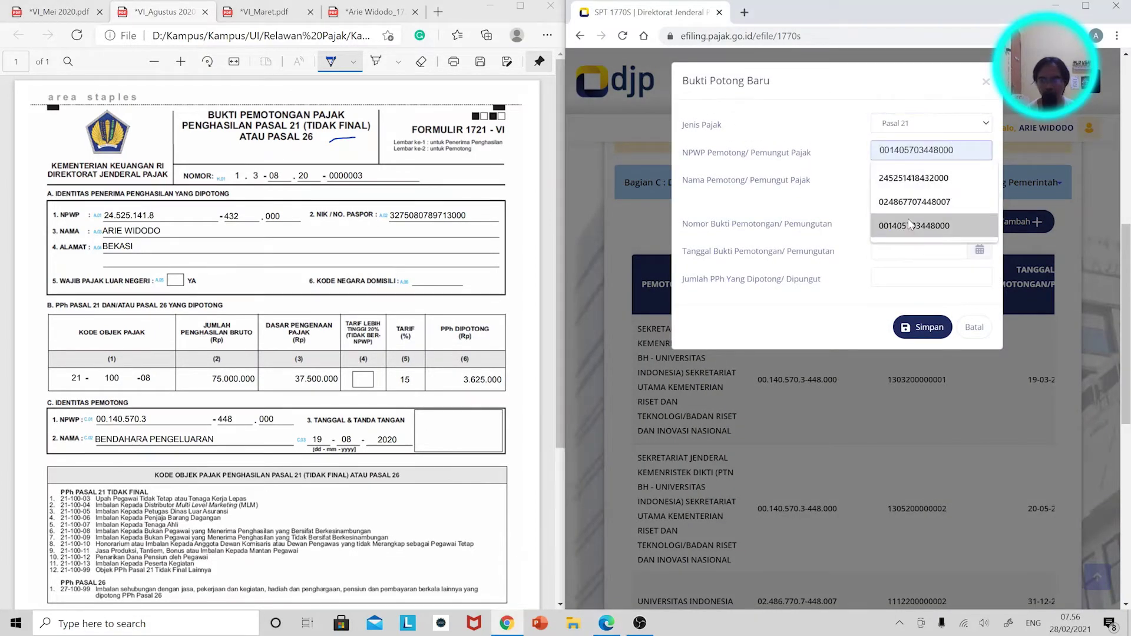
click(911, 227)
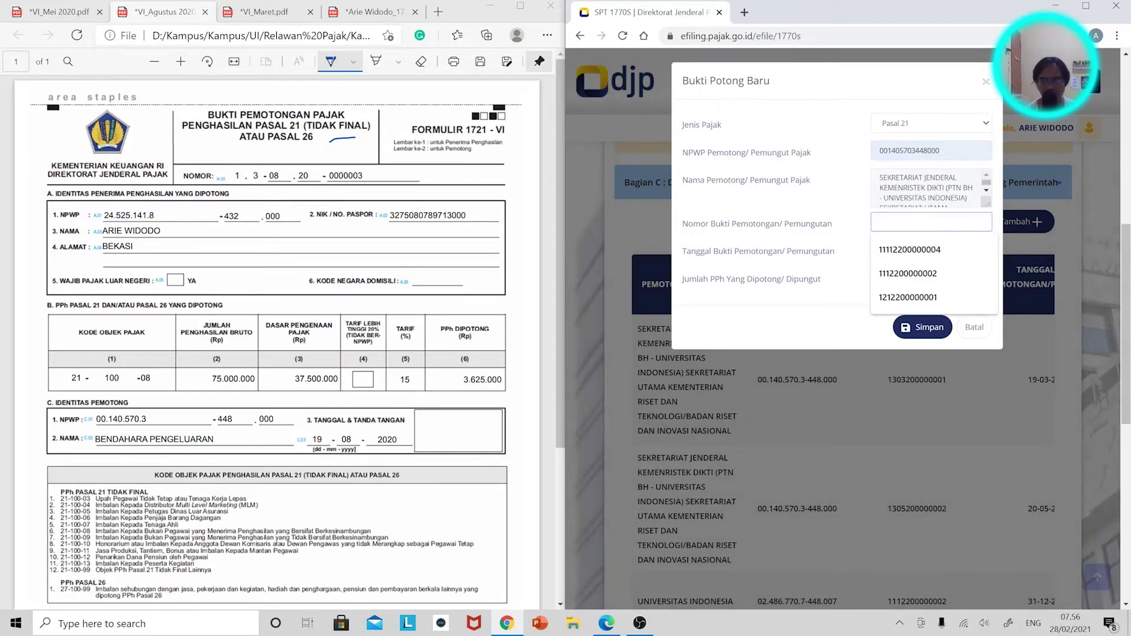
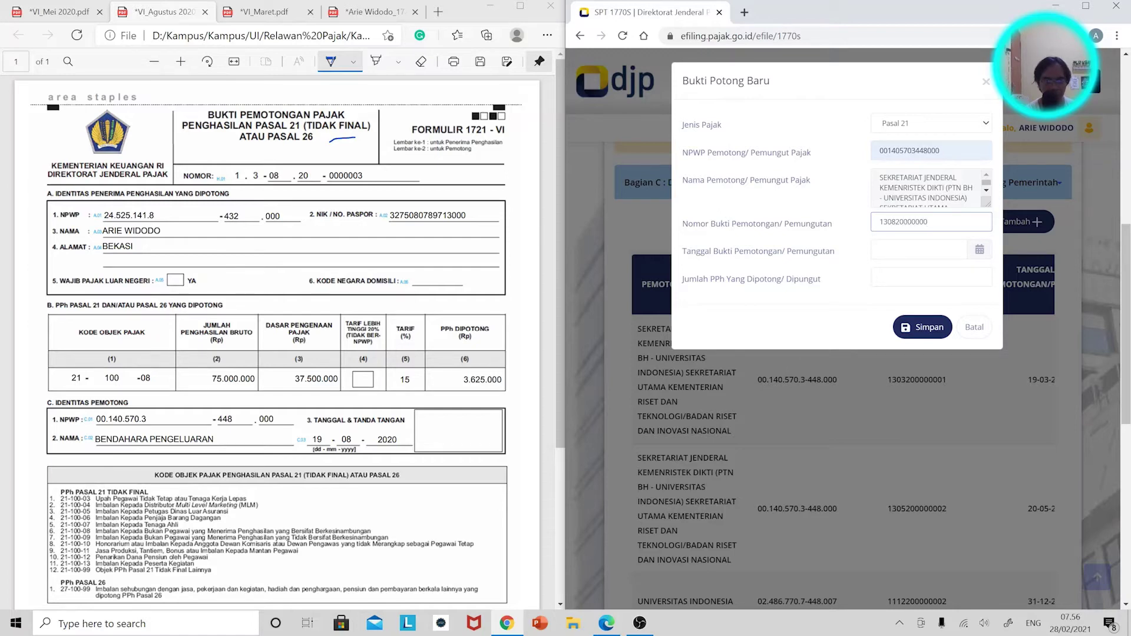
Date the slip 19-08-2020, enter 3.625.000 withheld, and save it.
click(928, 259)
click(959, 283)
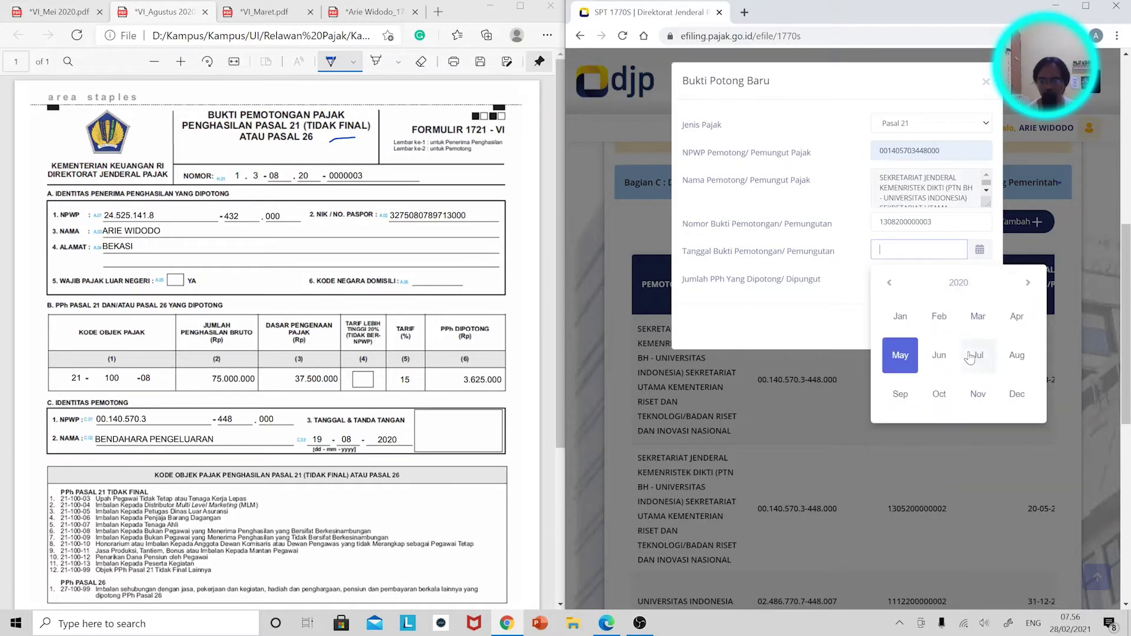
click(1008, 357)
click(959, 402)
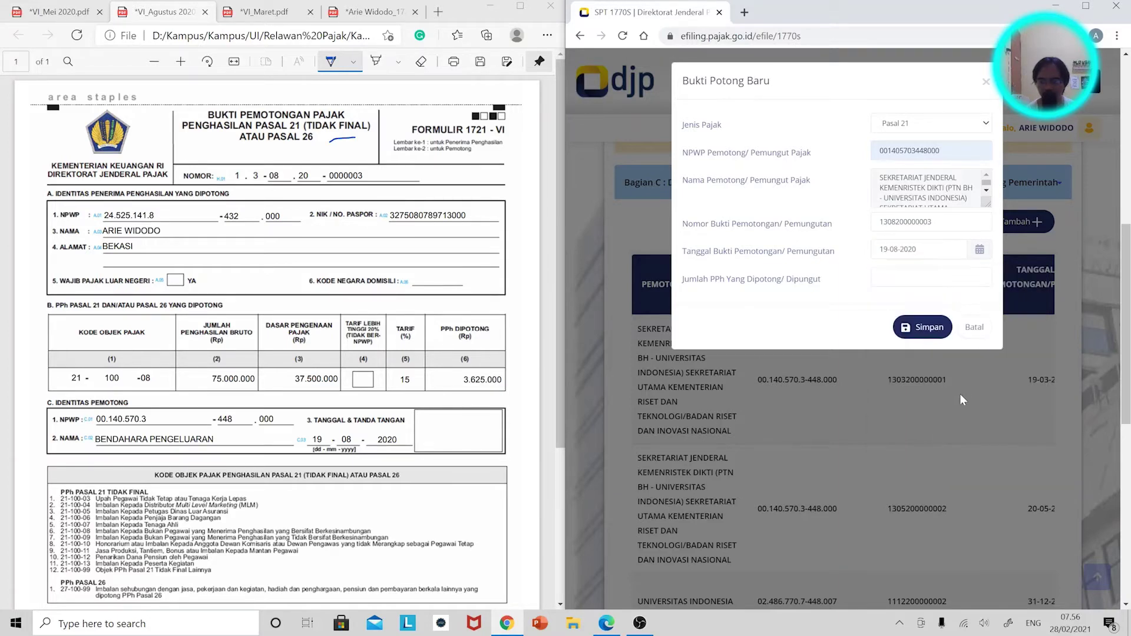
click(935, 278)
text(3)
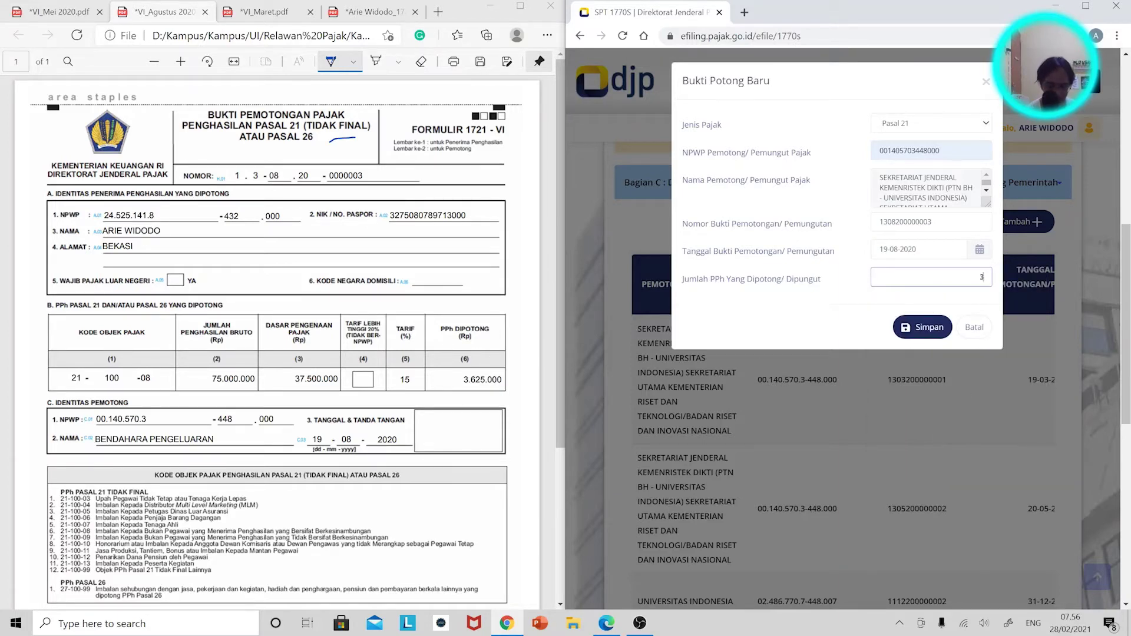
text(.625.000)
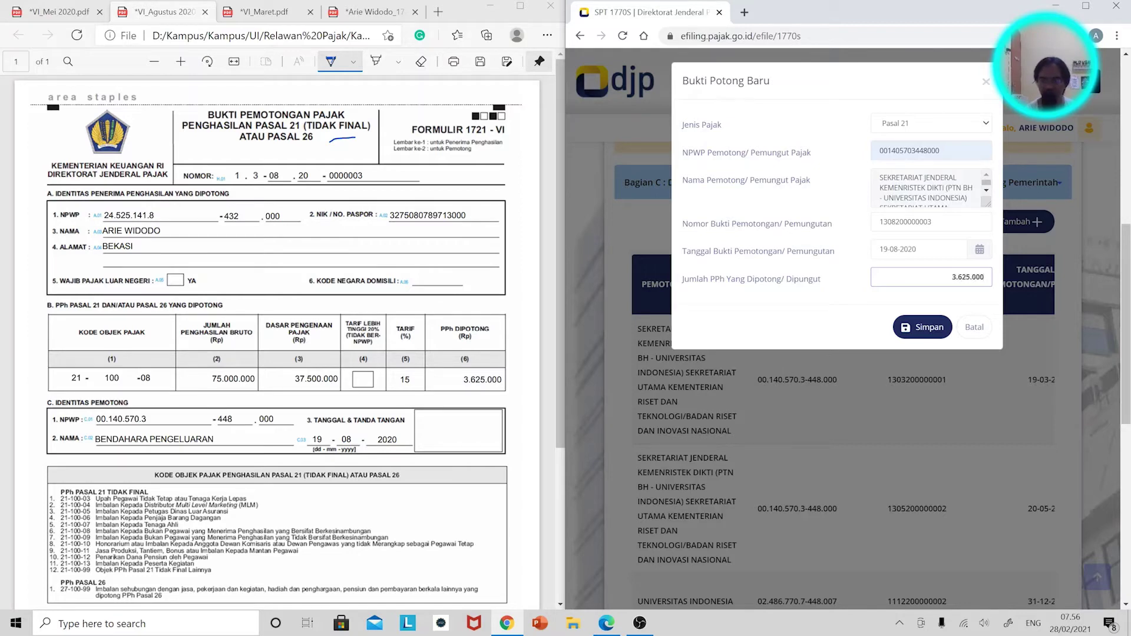
click(923, 327)
Maximize the e-filing window and return to the PDF slip viewer.
scroll(861, 309, down, 5)
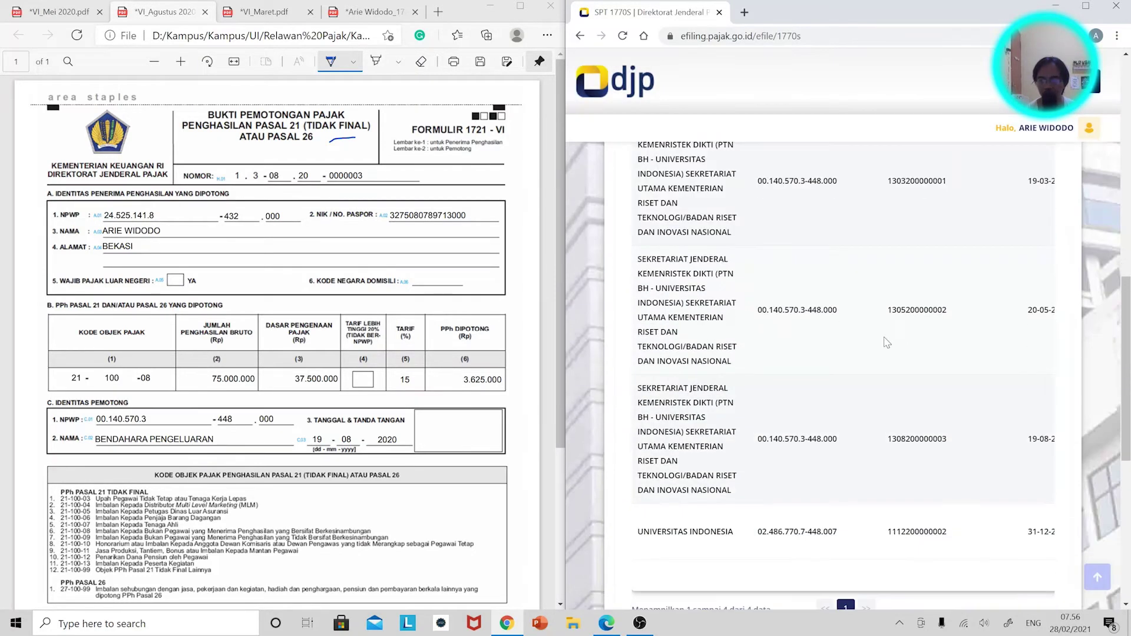
scroll(861, 308, up, 5)
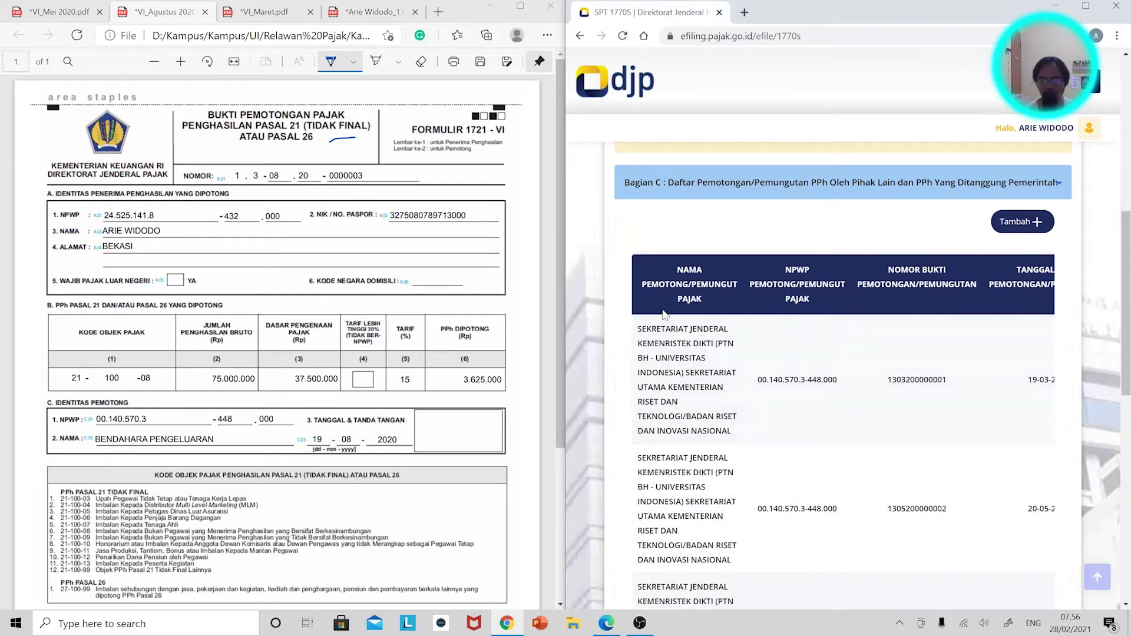
click(1086, 5)
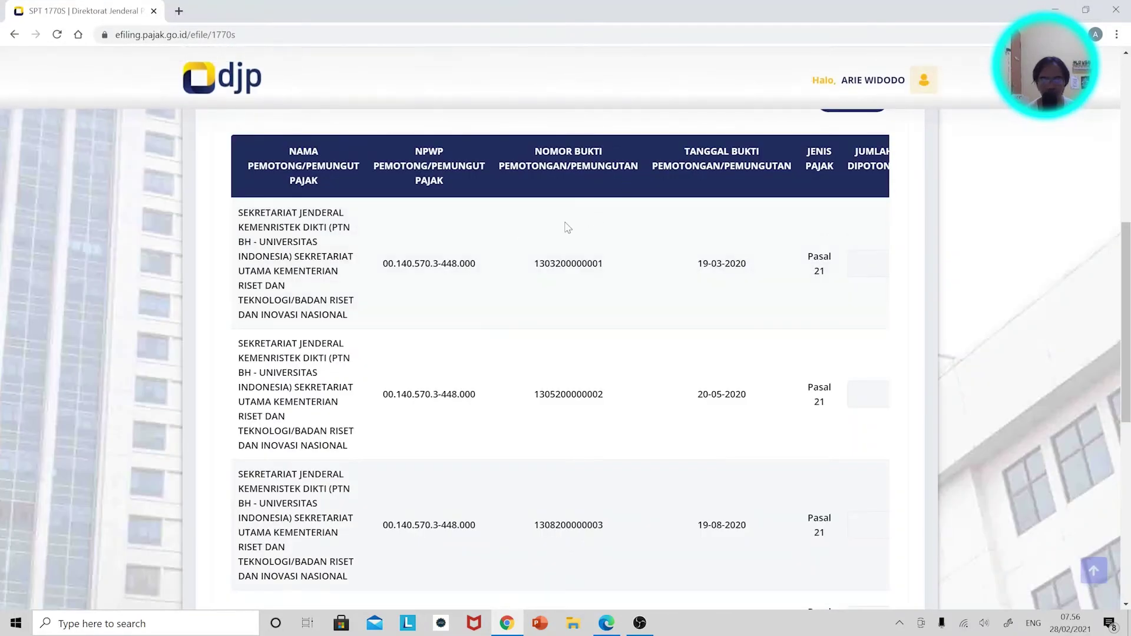
scroll(564, 229, up, 4)
scroll(565, 224, up, 3)
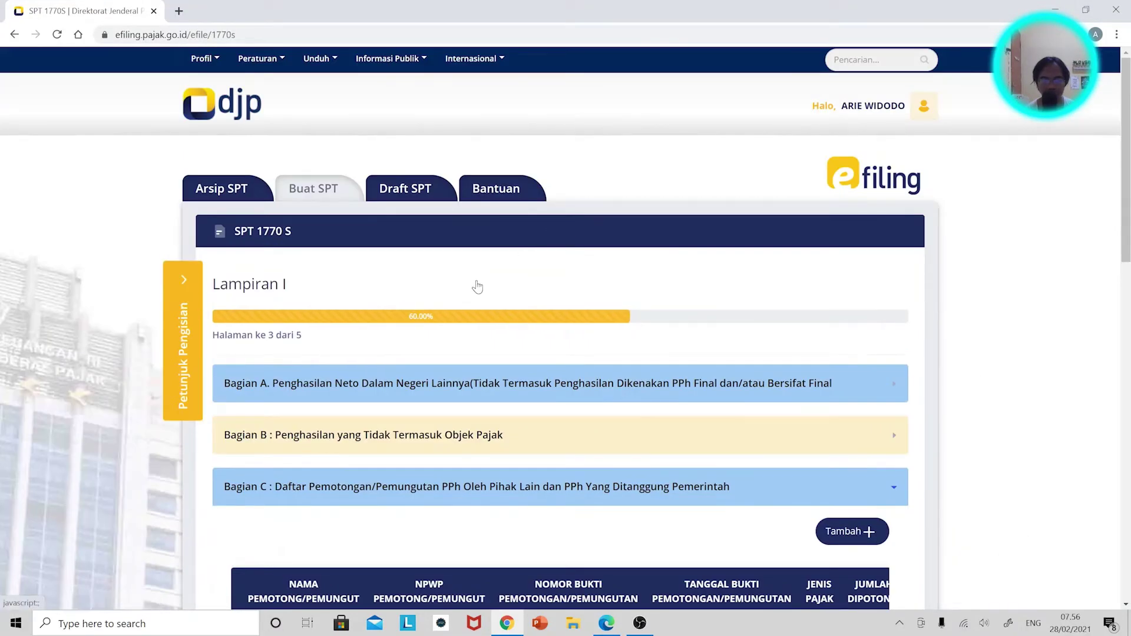
key(alt+Tab)
Circle gross income 60.000.000, 75.000.000 and 2.500.000 on the May, August and March slips.
click(520, 6)
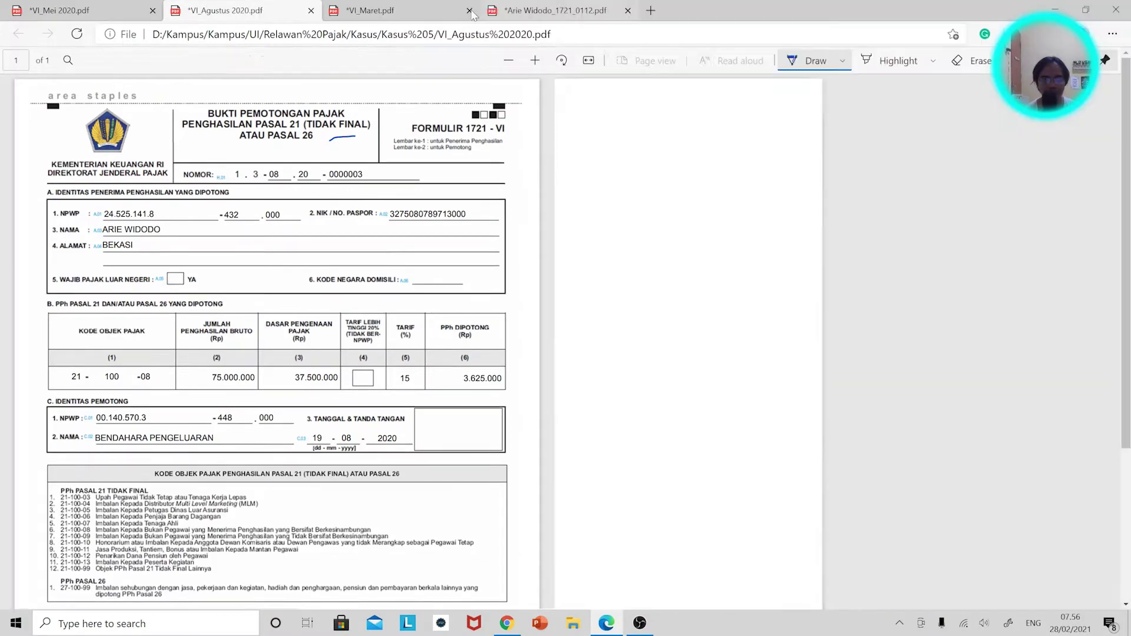
click(65, 10)
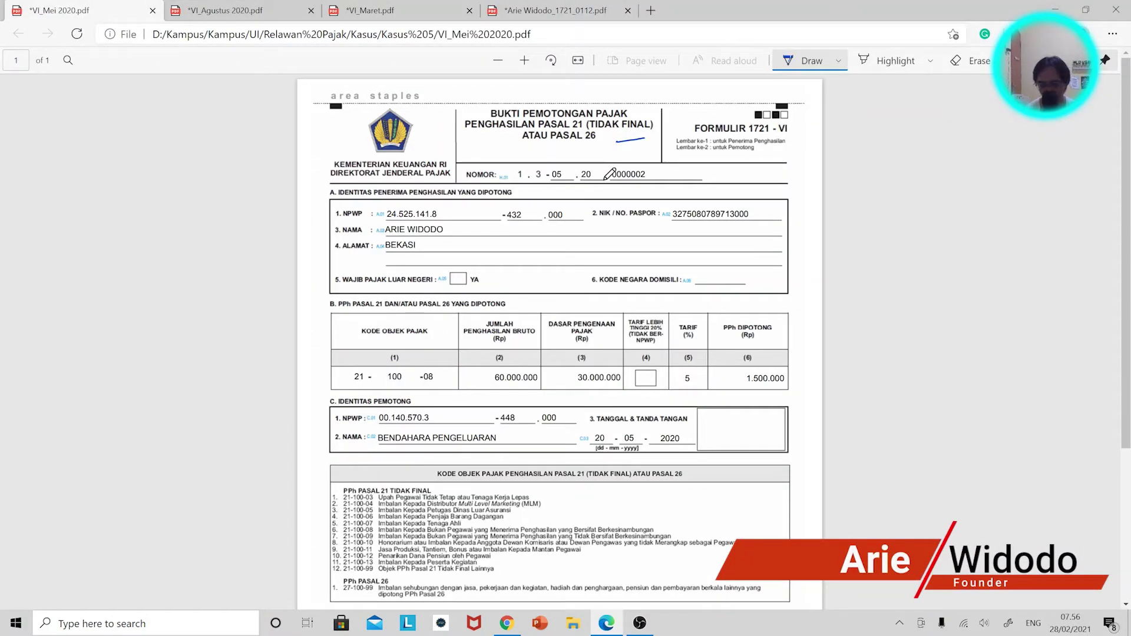
mouse_move(518, 364)
mouse_down()
mouse_move(490, 387)
mouse_move(543, 368)
mouse_up()
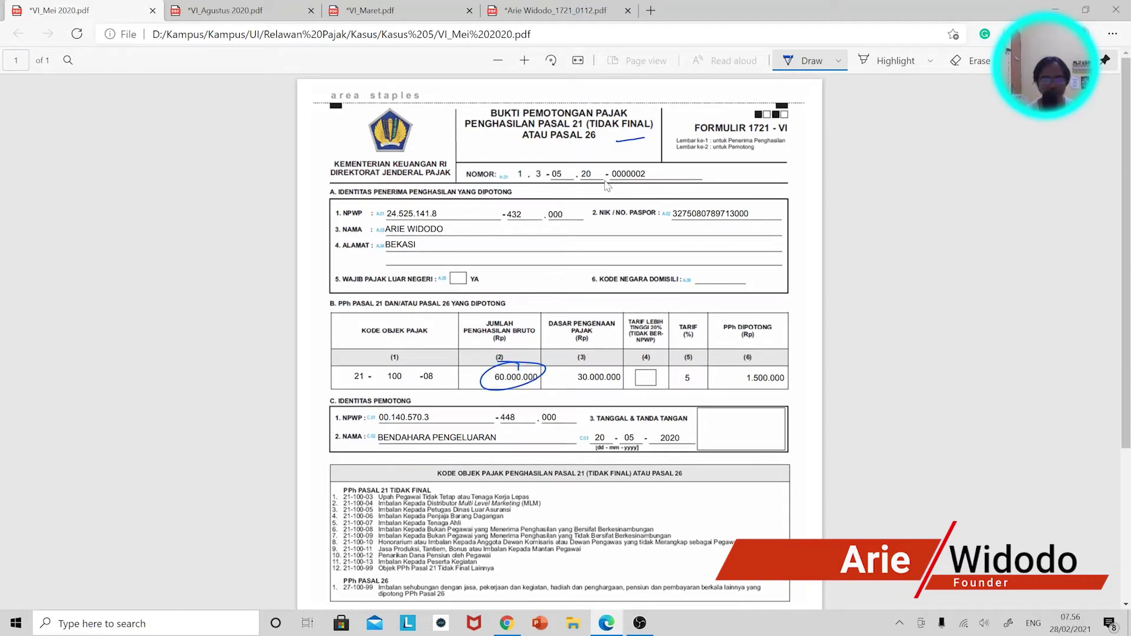
click(275, 10)
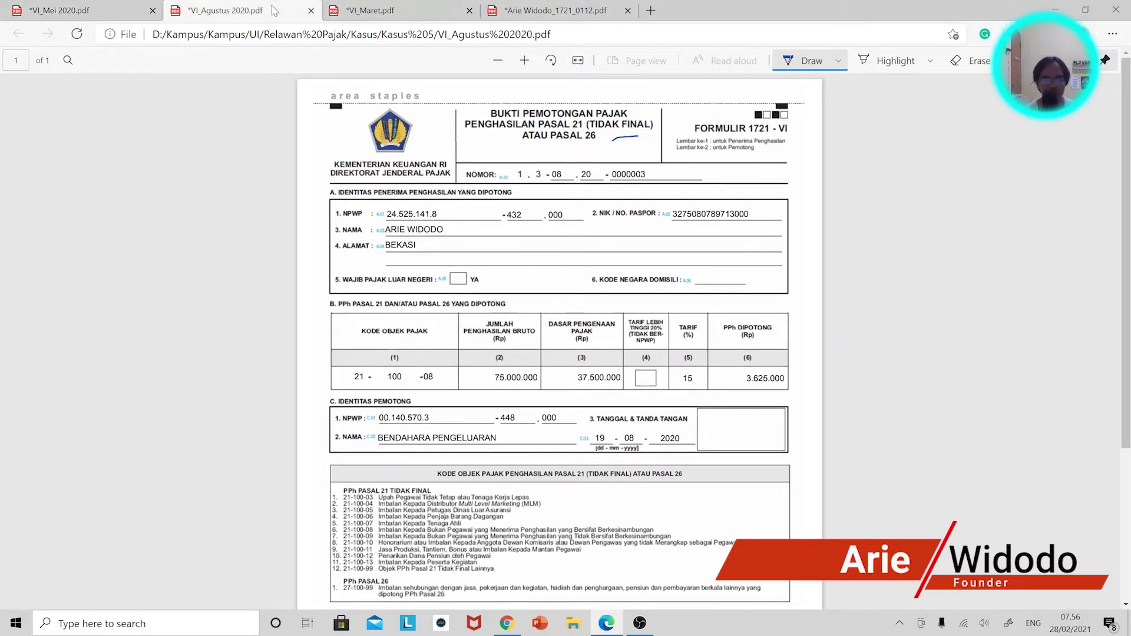
drag(498, 357, 548, 356)
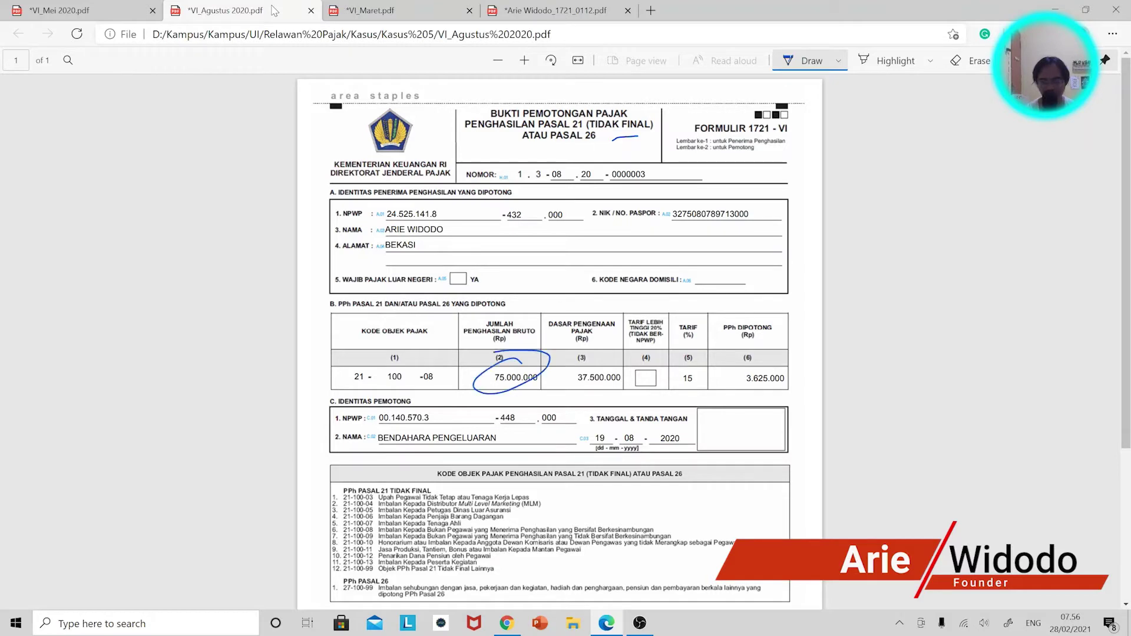
click(406, 16)
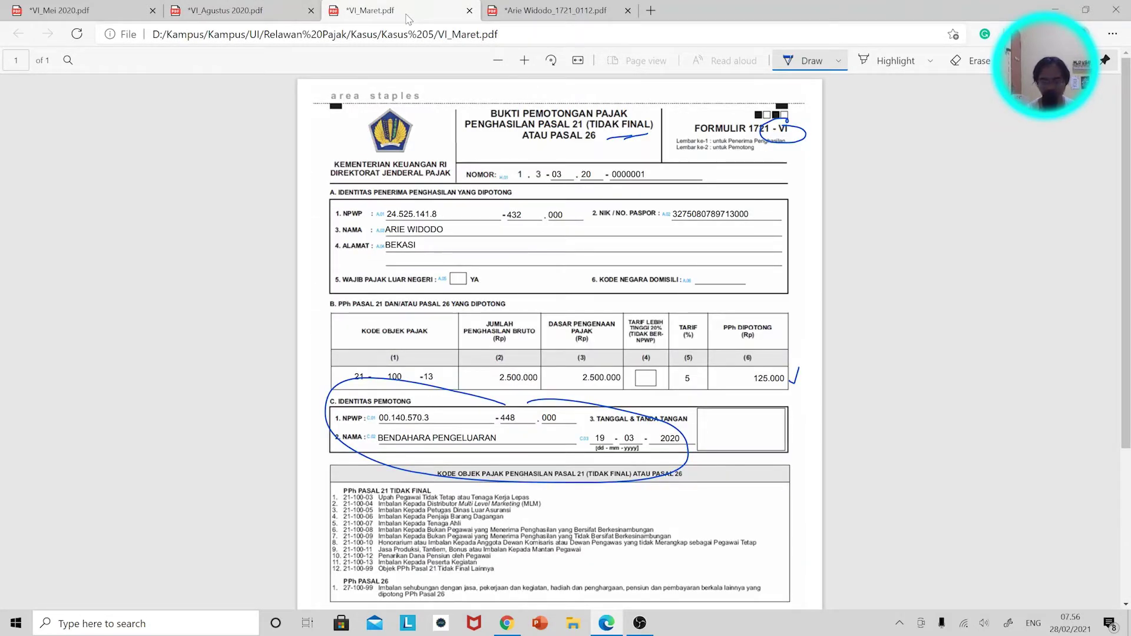
drag(516, 360, 539, 364)
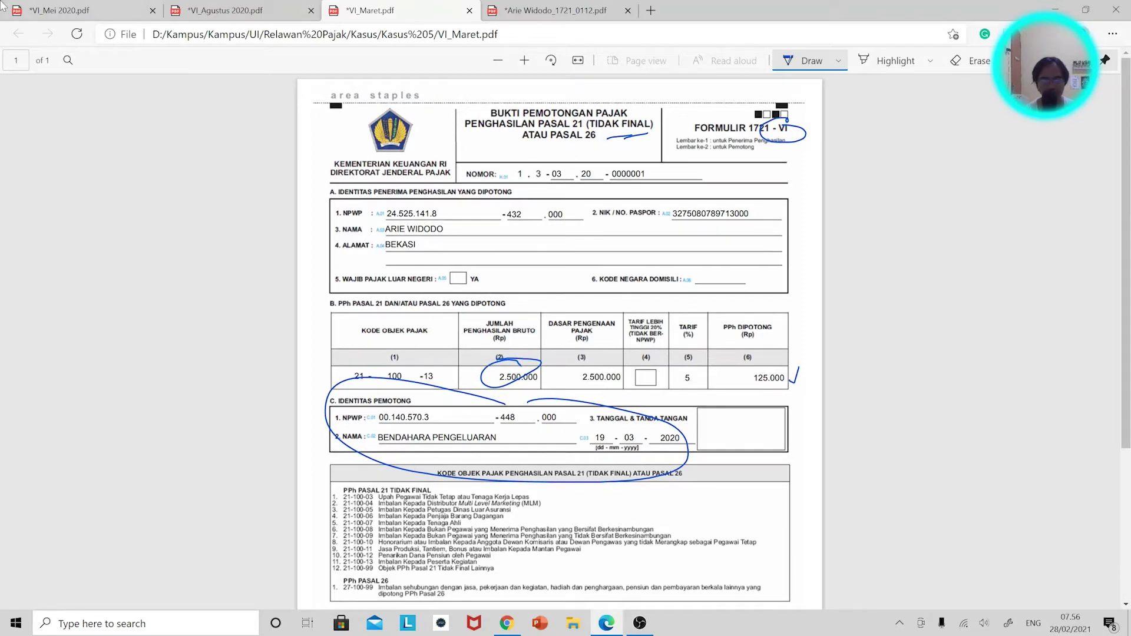
click(237, 5)
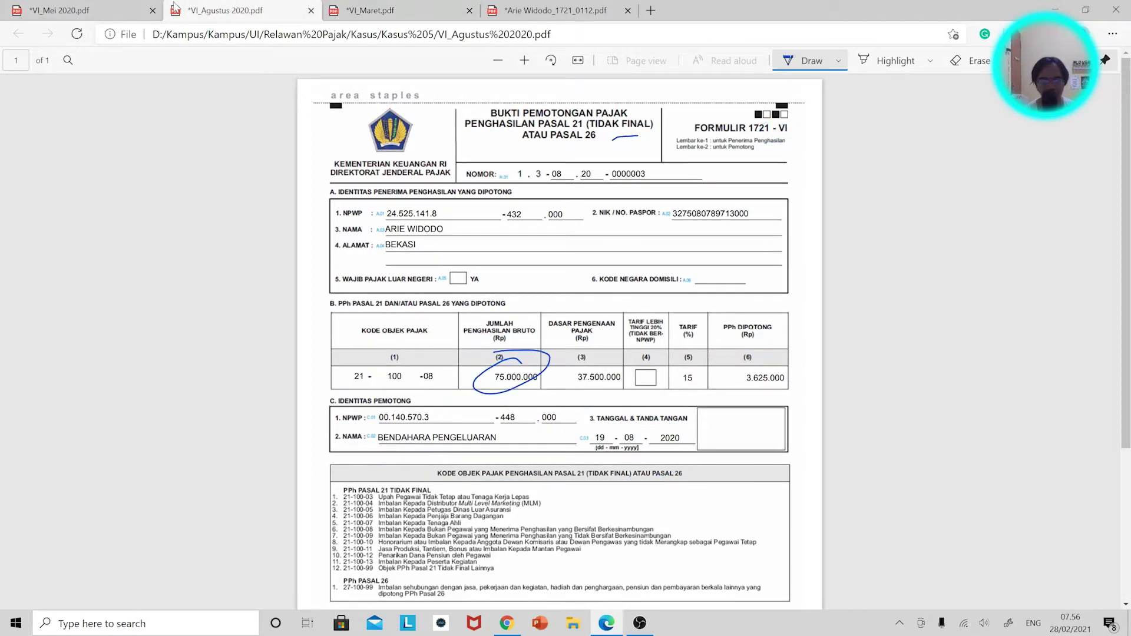
click(126, 6)
key(alt+Tab)
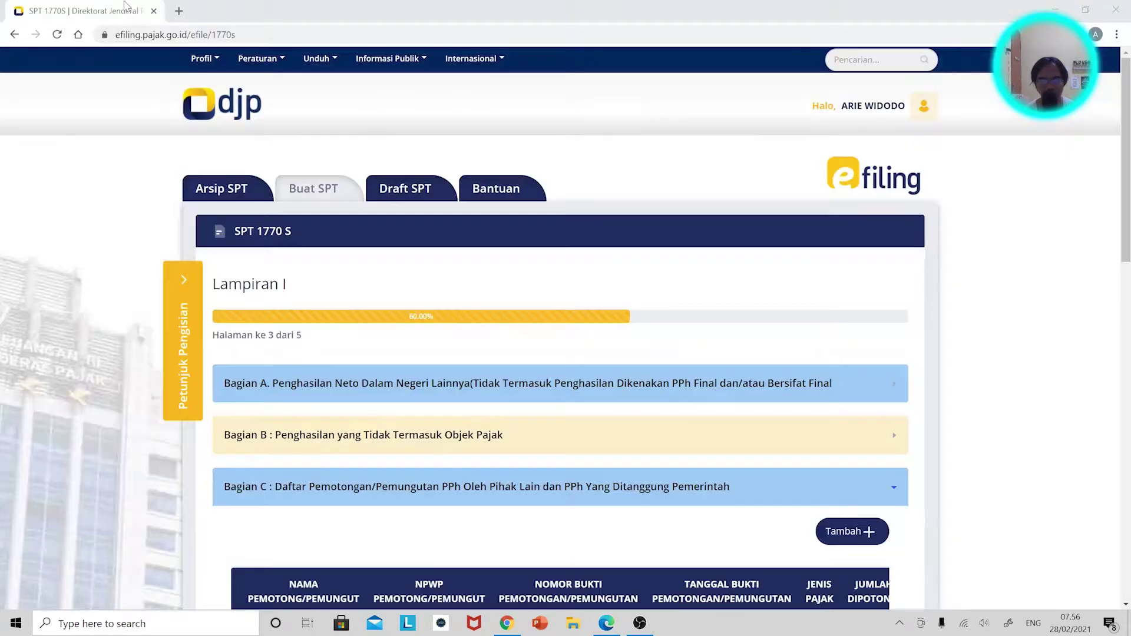
Expand Bagian A of Lampiran I to view rows 1–6, then return to the May slip PDF.
click(446, 386)
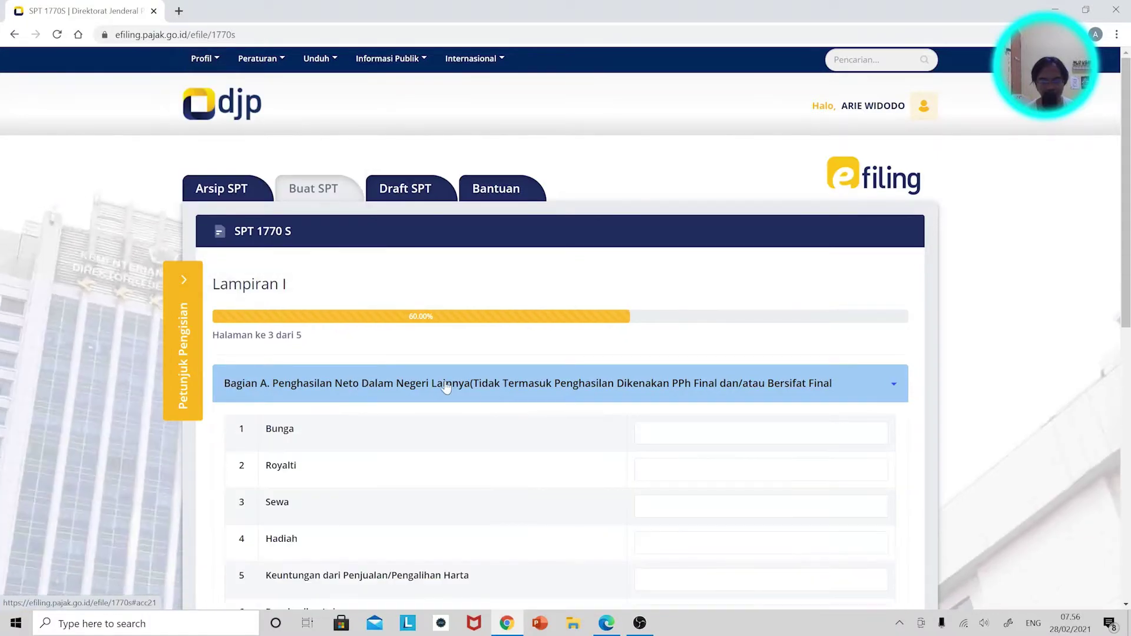
scroll(595, 417, down, 1)
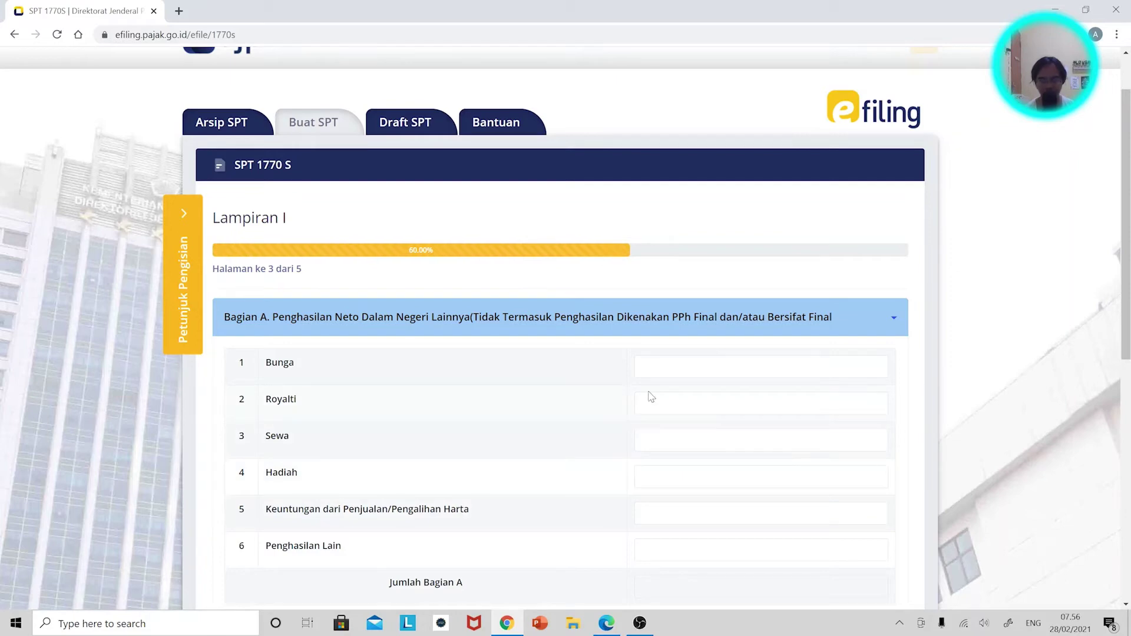
key(alt+Tab)
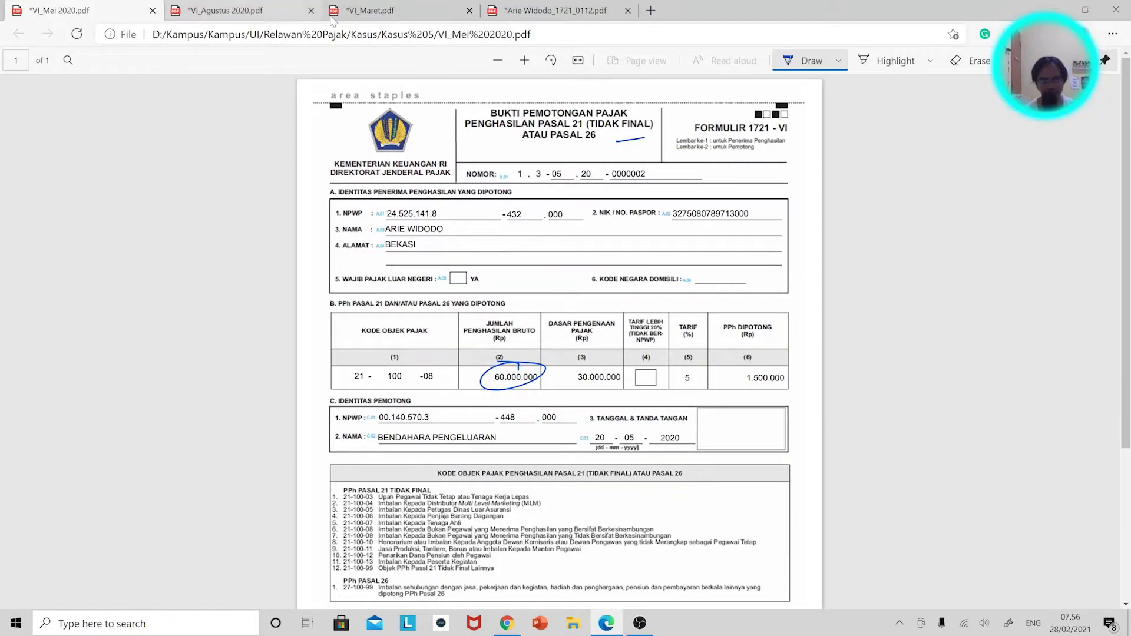
Circle the -13 tax object code on the March slip, VI_Maret.pdf.
click(432, 16)
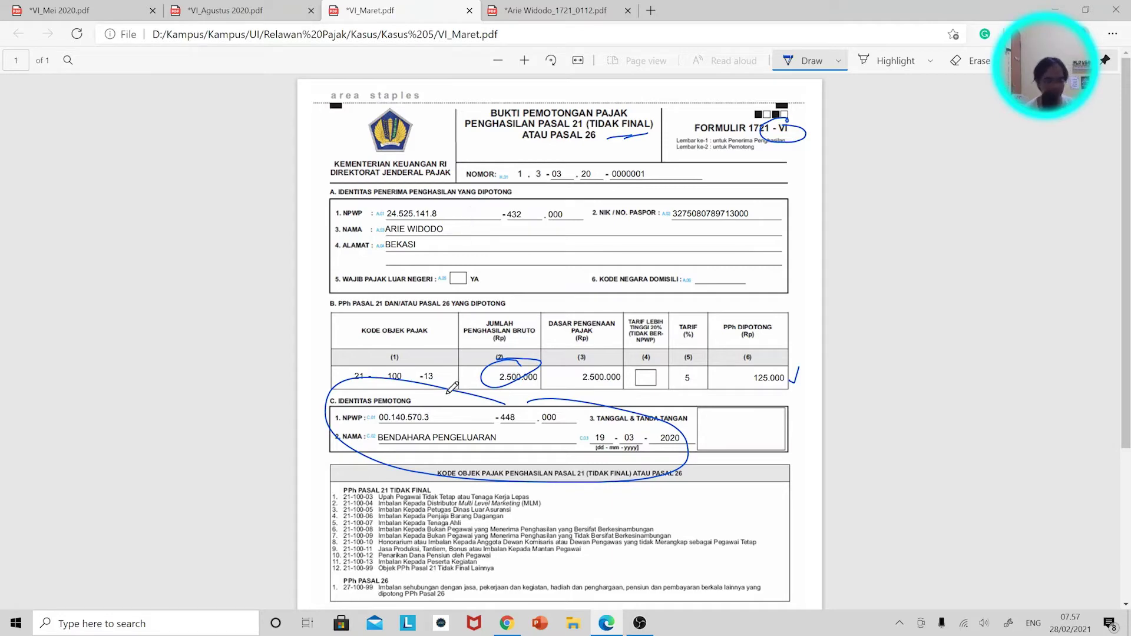
scroll(460, 374, down, 3)
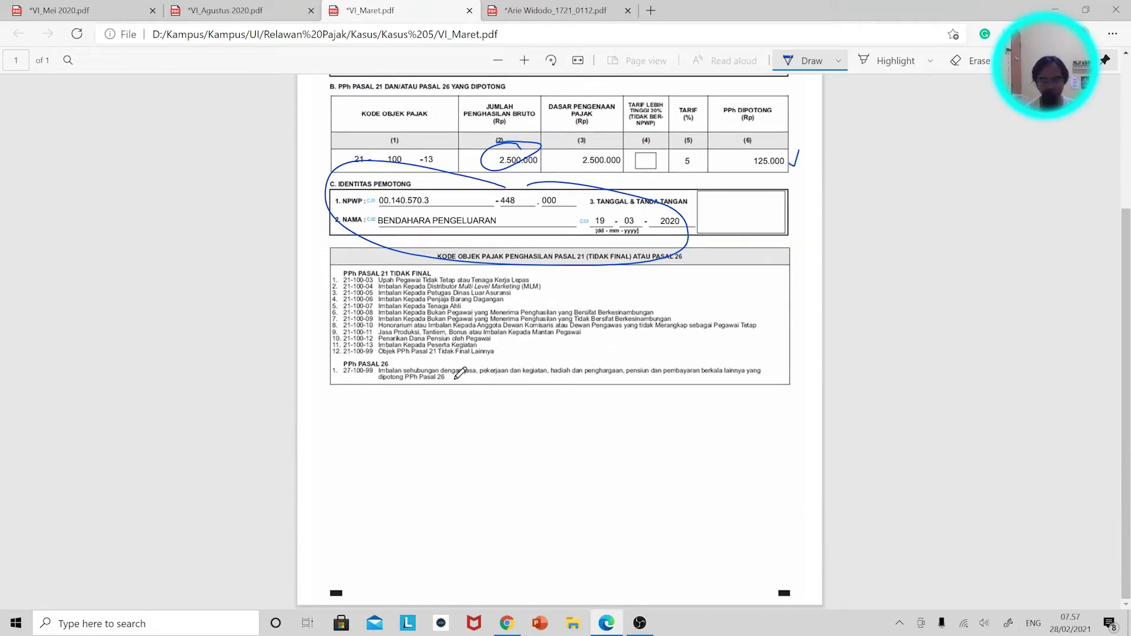
drag(431, 154, 419, 155)
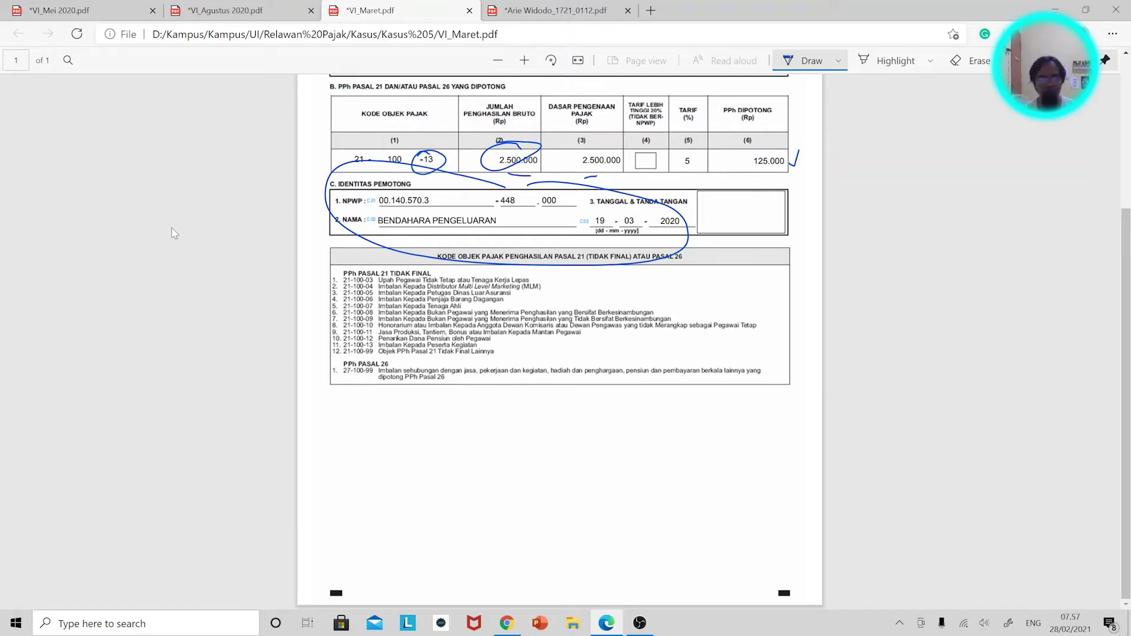
On the May 2020 slip, circle the -08 code and underline the 30.000.000 base.
click(101, 13)
scroll(449, 573, down, 3)
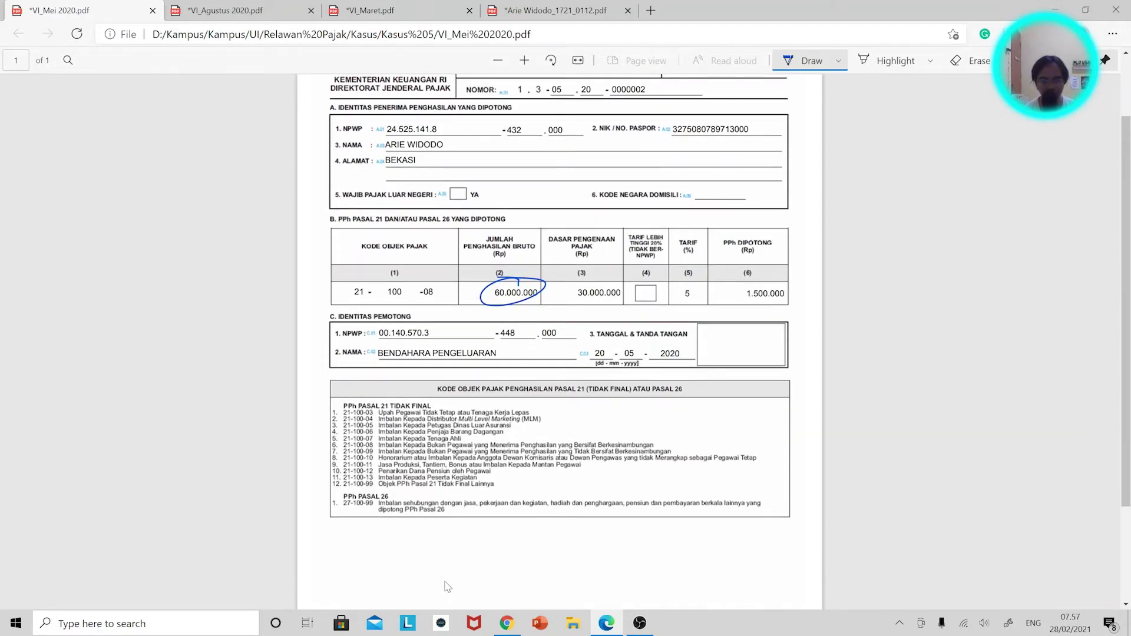
drag(430, 282, 436, 288)
drag(566, 301, 575, 301)
View the August slip, then check the return's Penghasilan Lain field before going back to the PDFs.
click(255, 17)
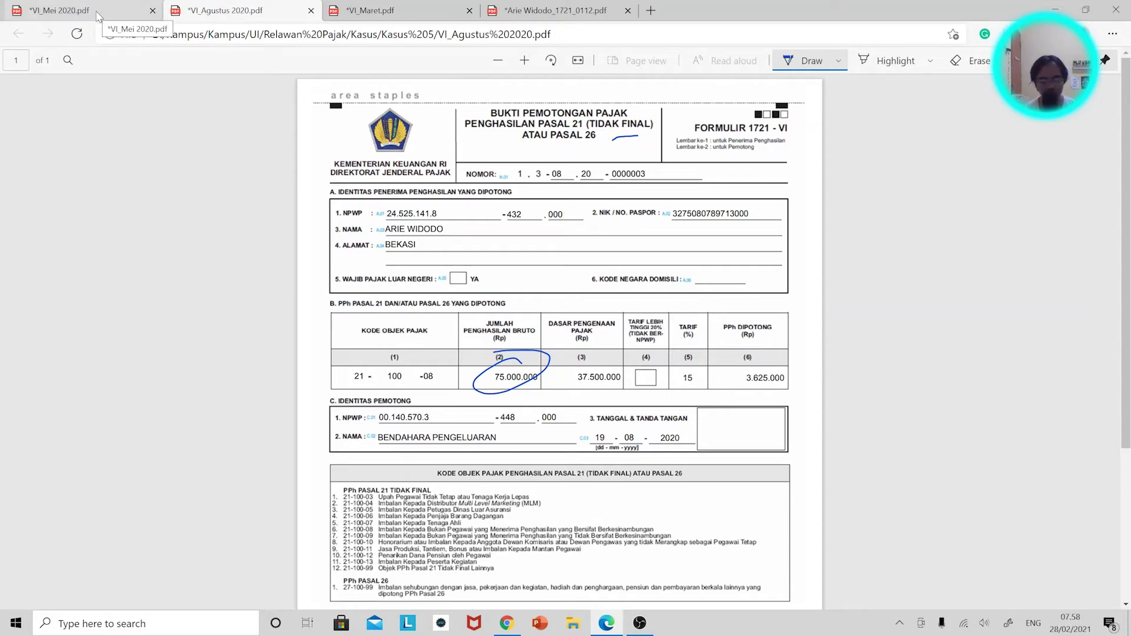
key(alt+Tab)
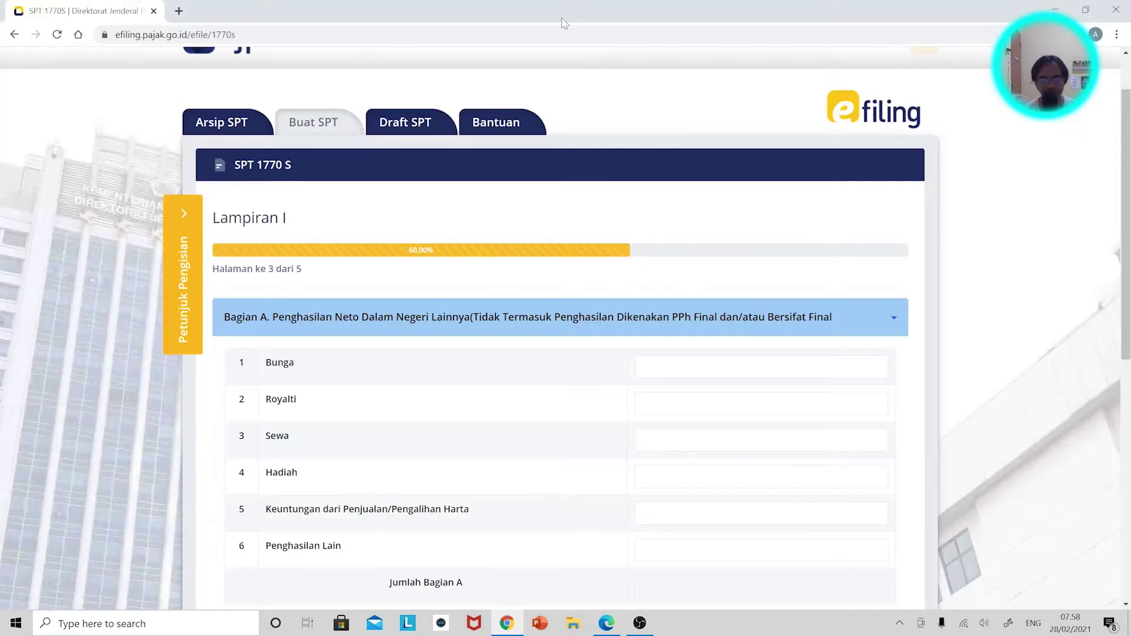
scroll(769, 499, down, 2)
click(825, 418)
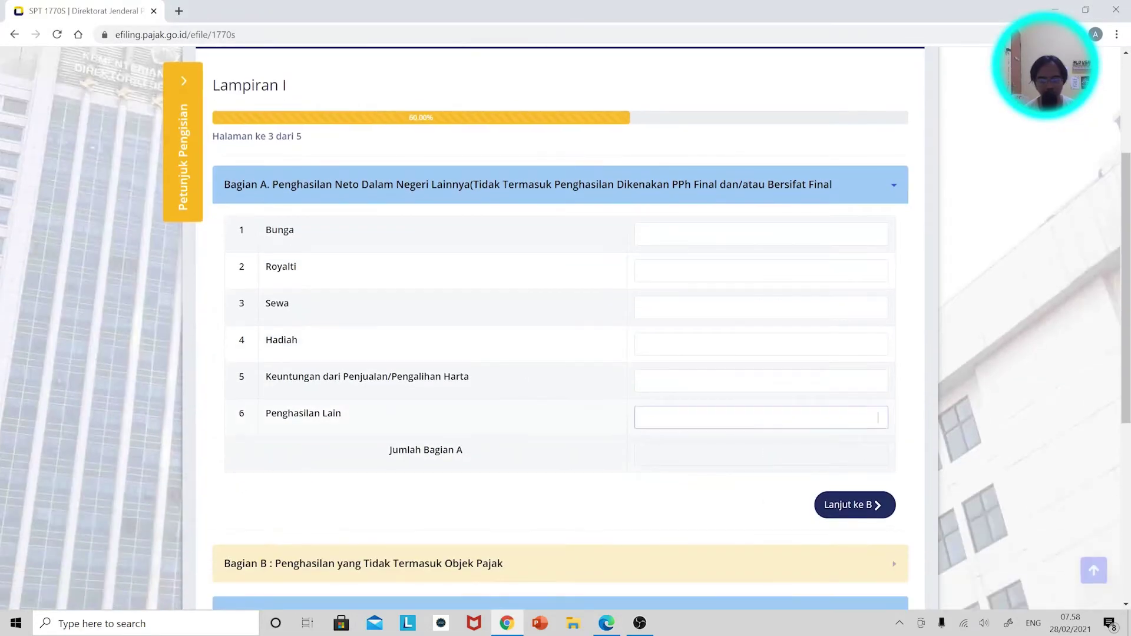
key(alt+Tab)
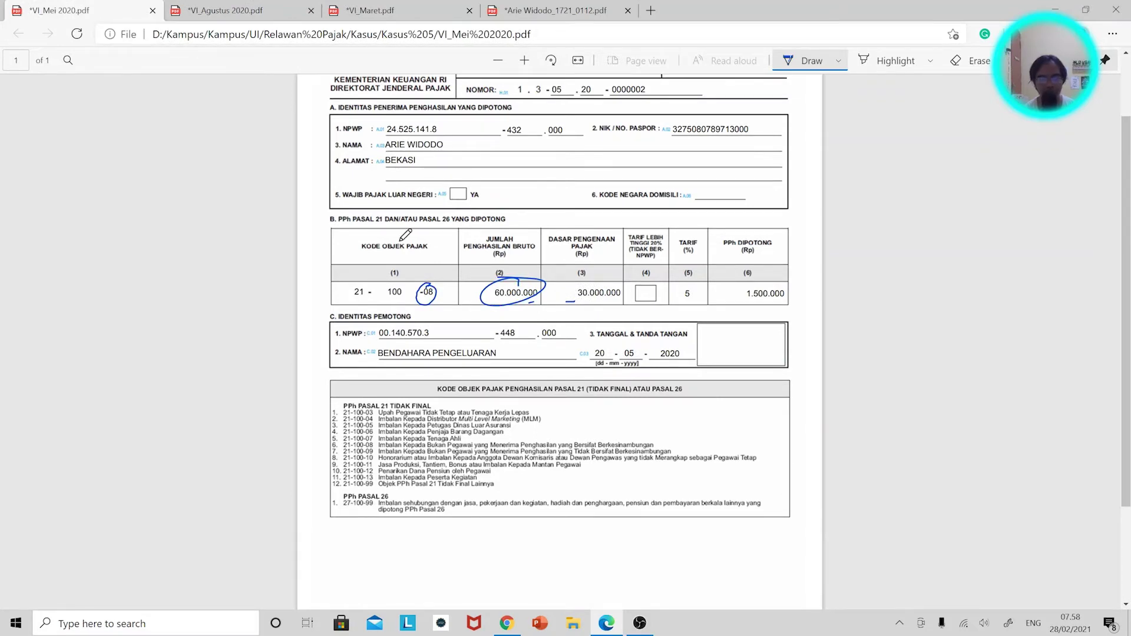
Review the August, March and annual 1721 withholding slips.
key(ctrl+Tab)
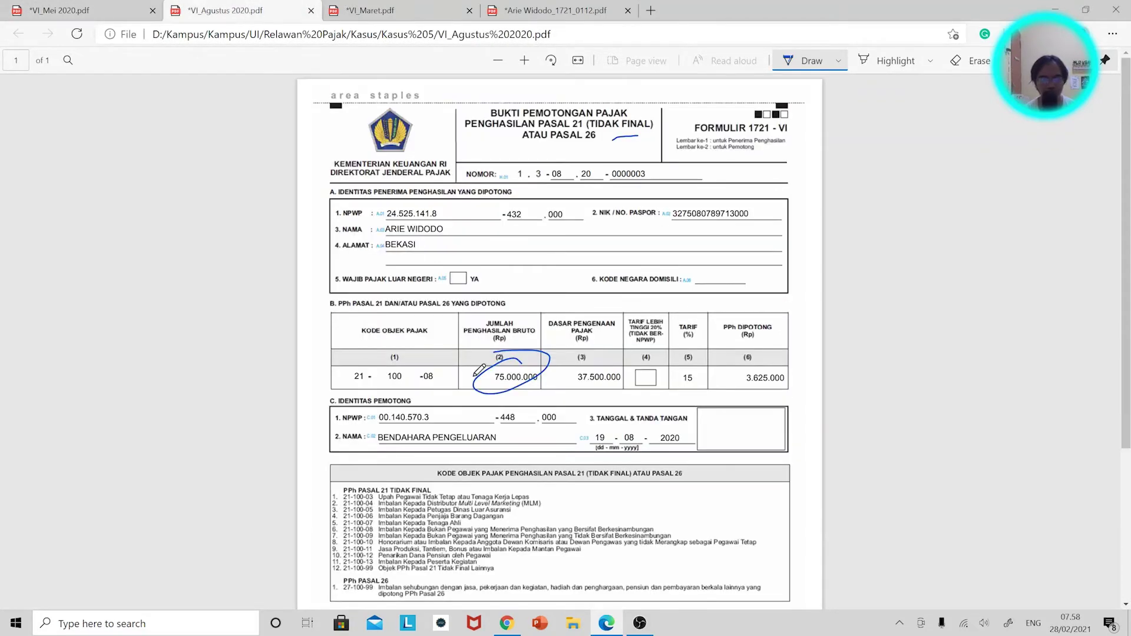
click(400, 18)
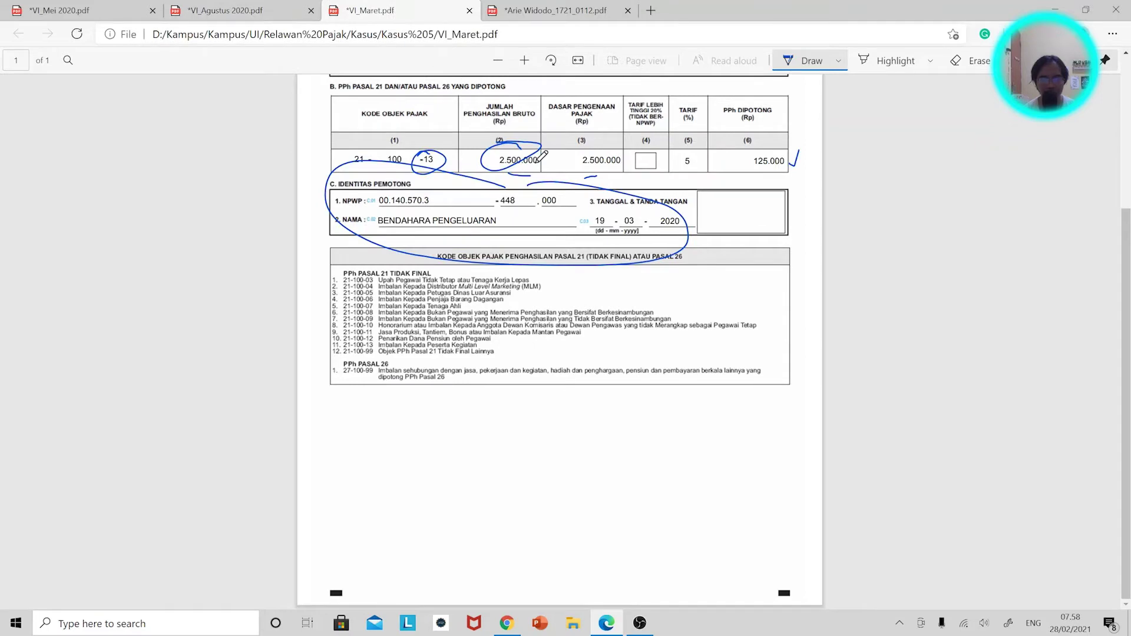
key(ctrl+Tab)
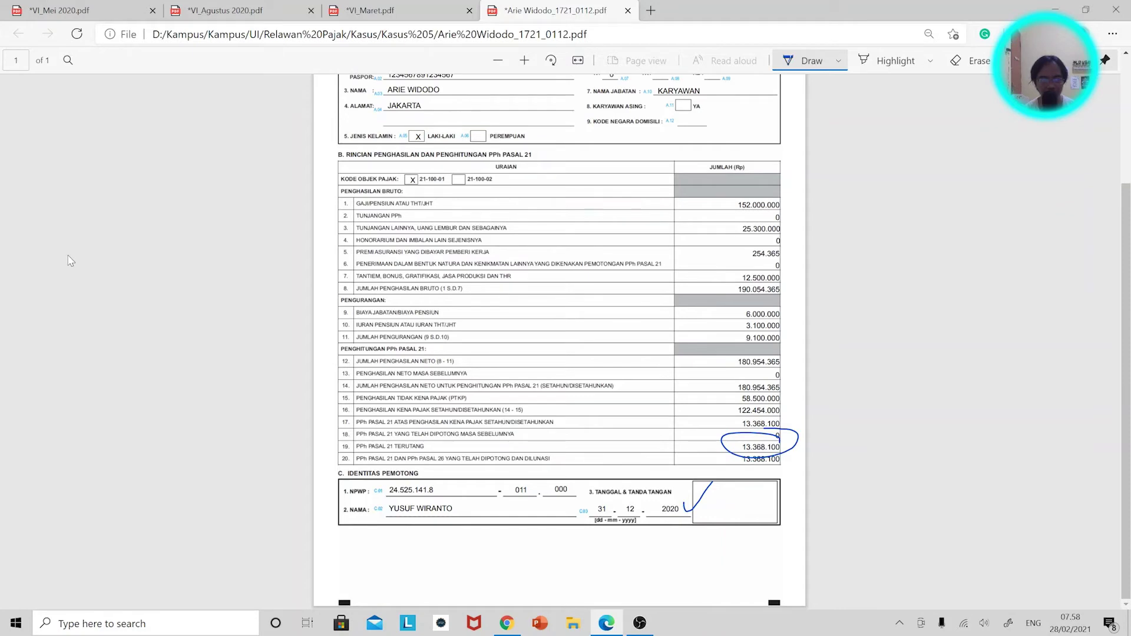
Advance the return to the Induk page and set marital status to Kawin.
key(alt+Tab)
scroll(470, 449, down, 6)
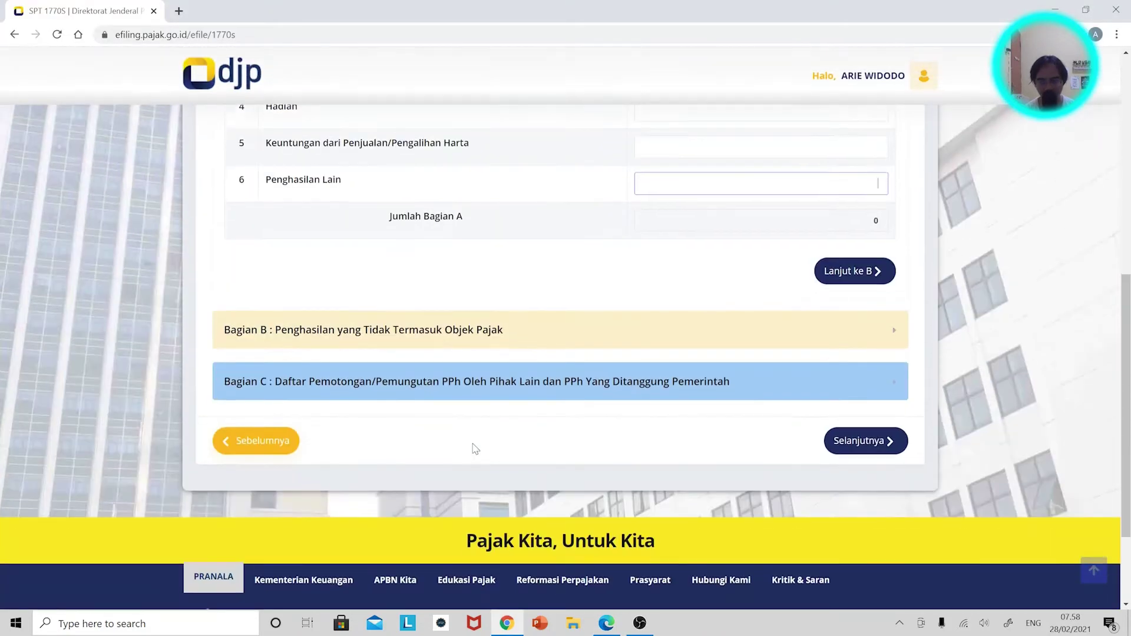
click(833, 311)
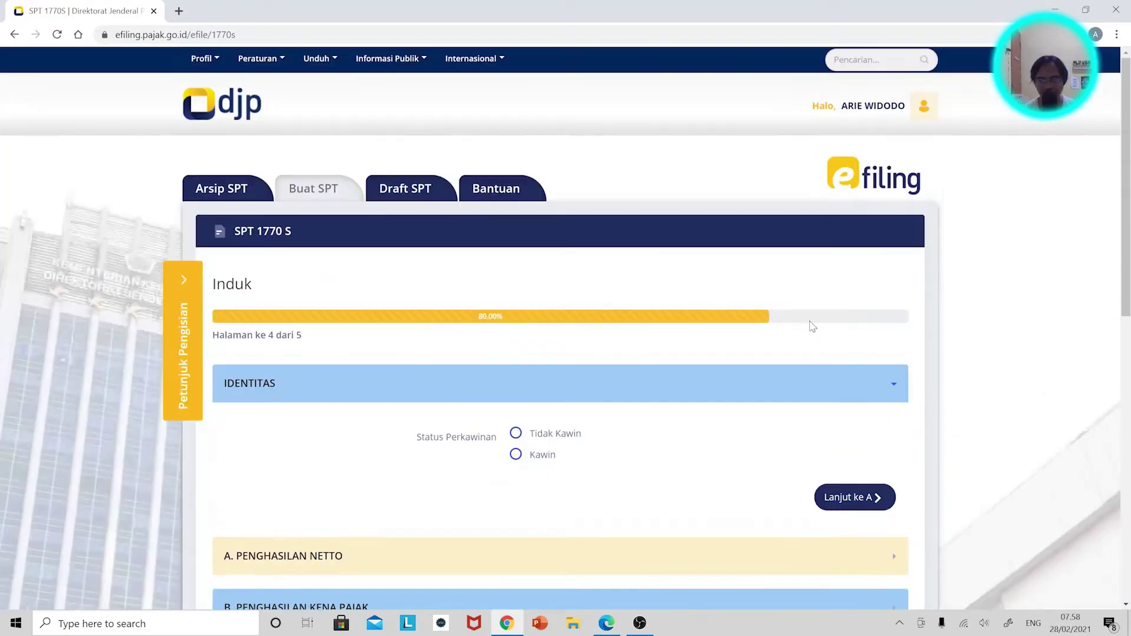
click(538, 461)
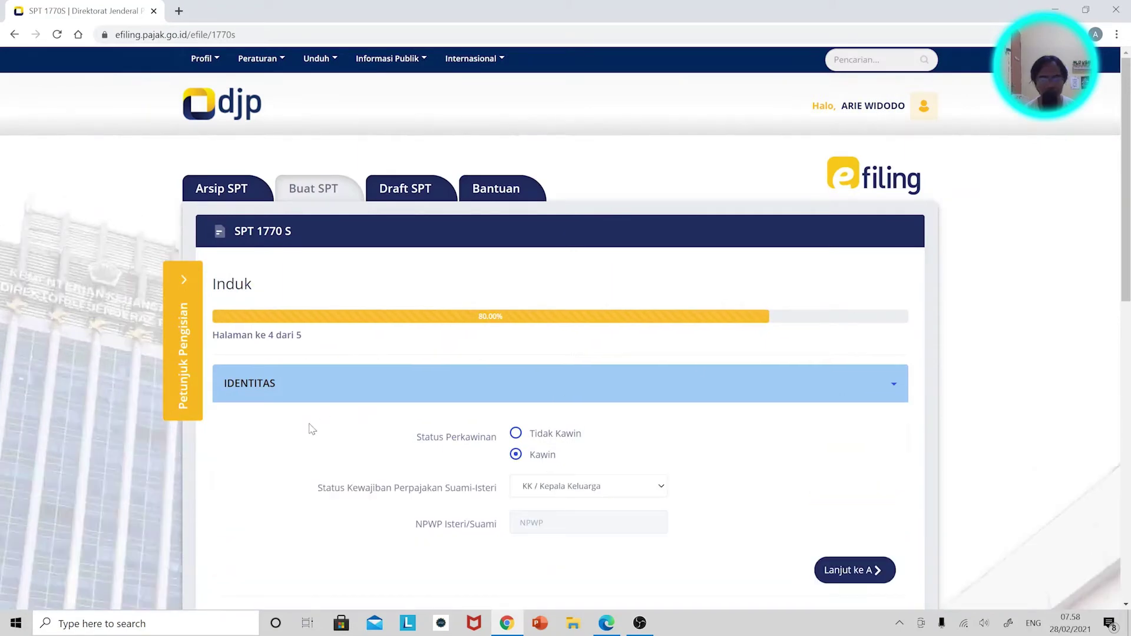
key(super)
Launch Excel and start a blank workbook.
text(excel)
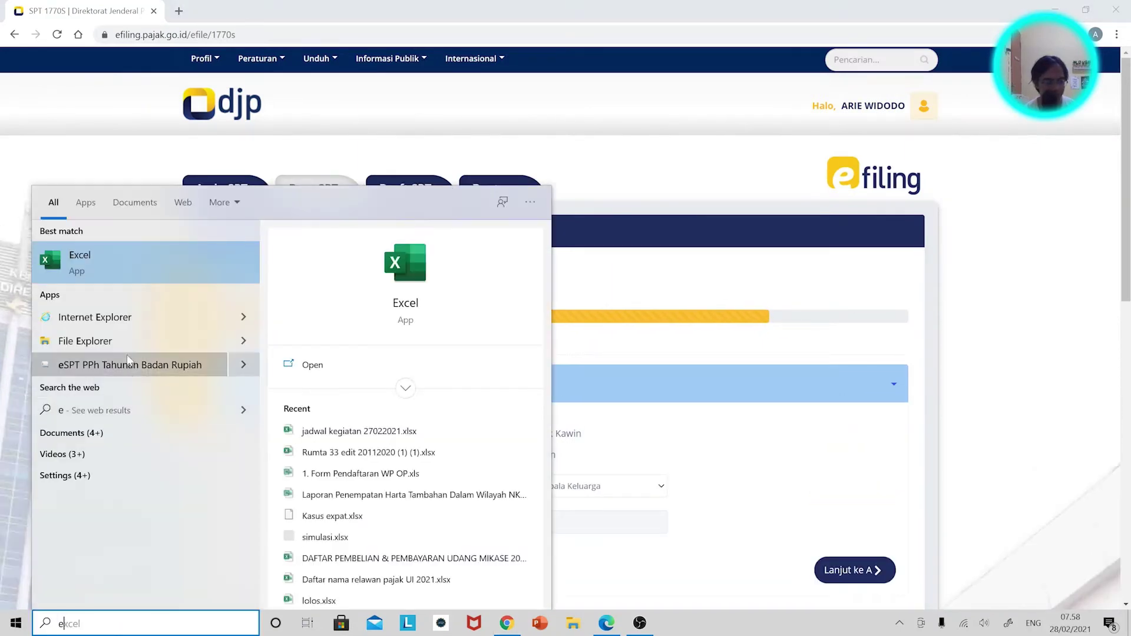
click(124, 264)
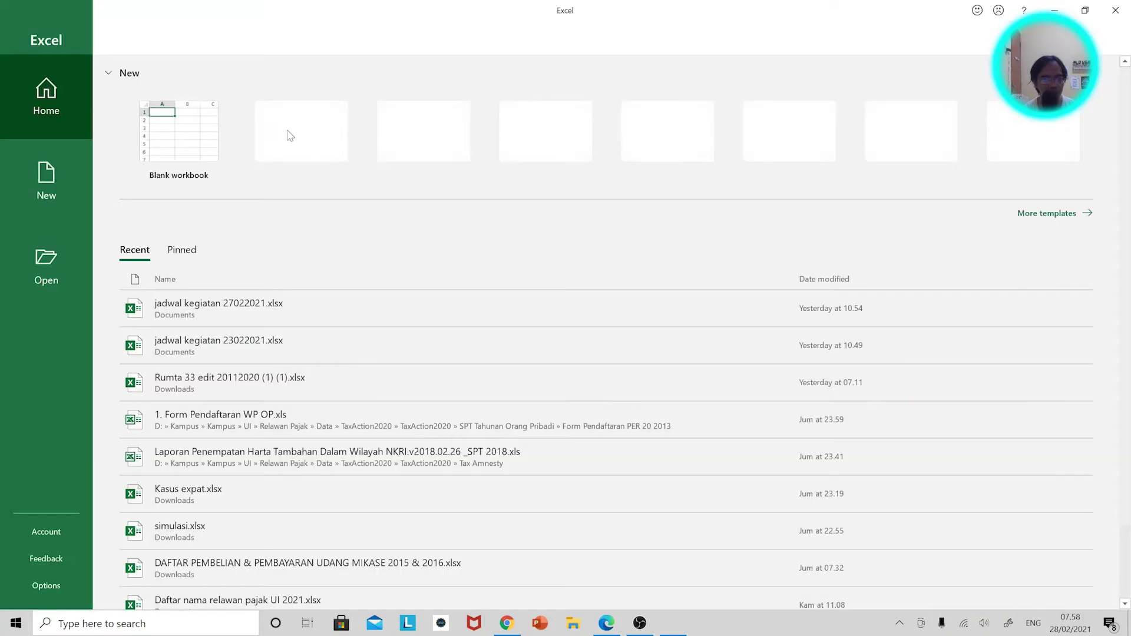
click(204, 121)
Expand section A. PENGHASILAN NETTO, then snap the browser left and Excel right.
key(alt+Tab)
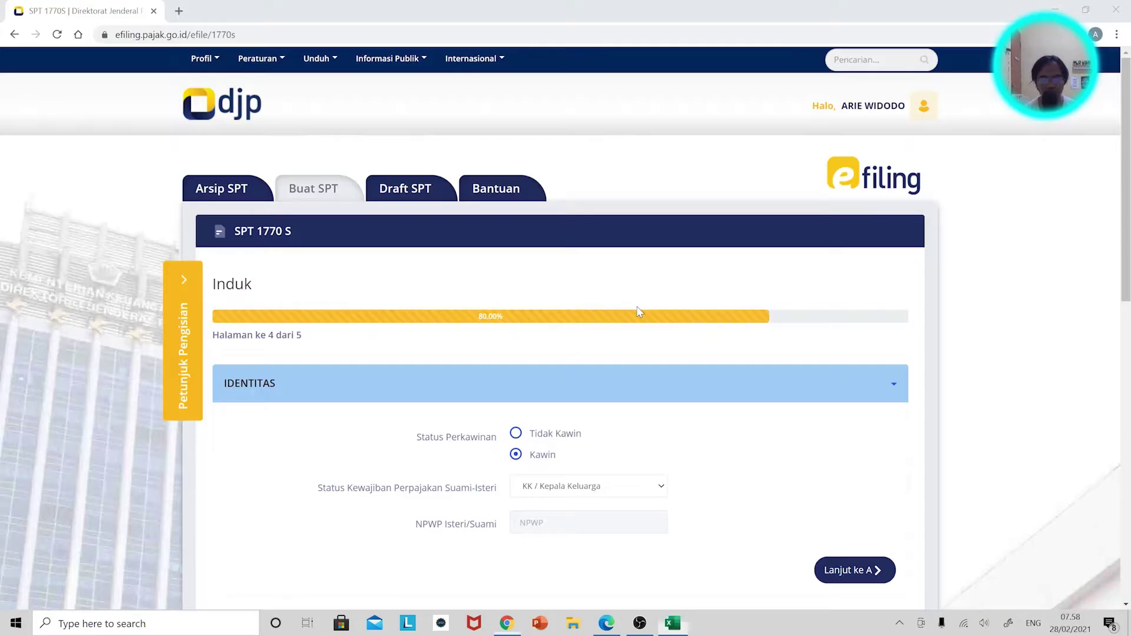
scroll(587, 396, down, 3)
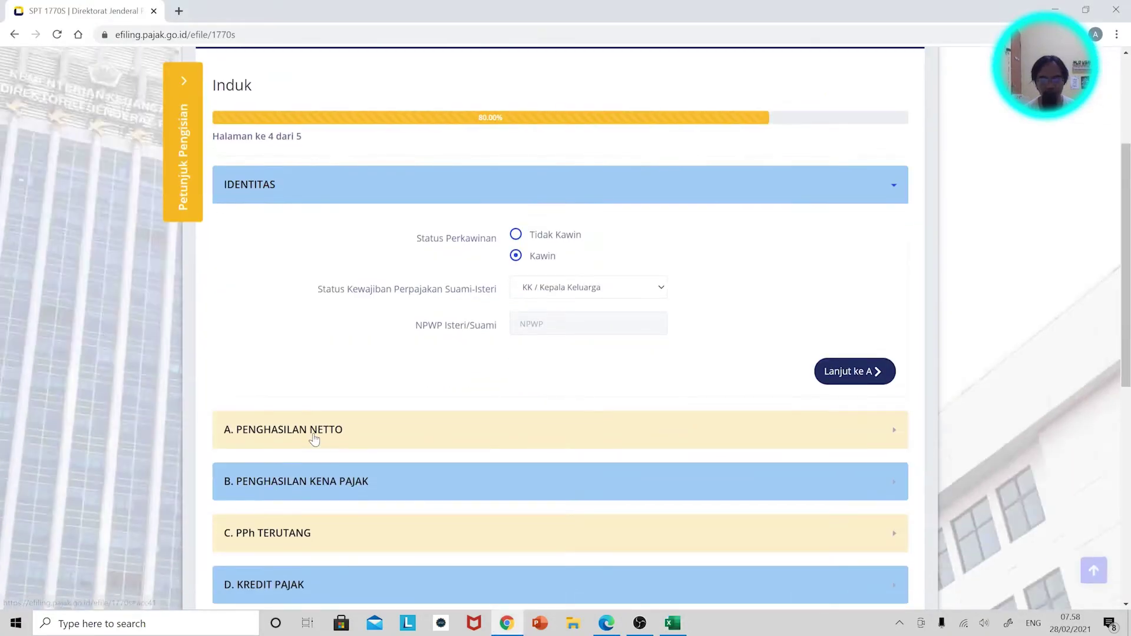
click(313, 437)
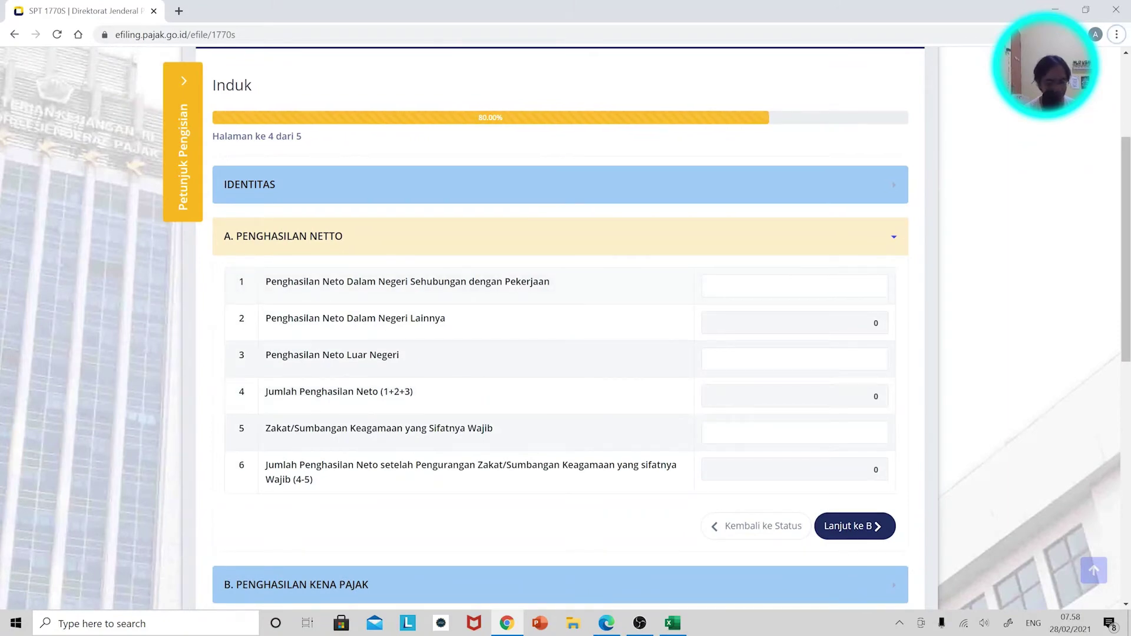
key(super+Left)
key(alt+Tab)
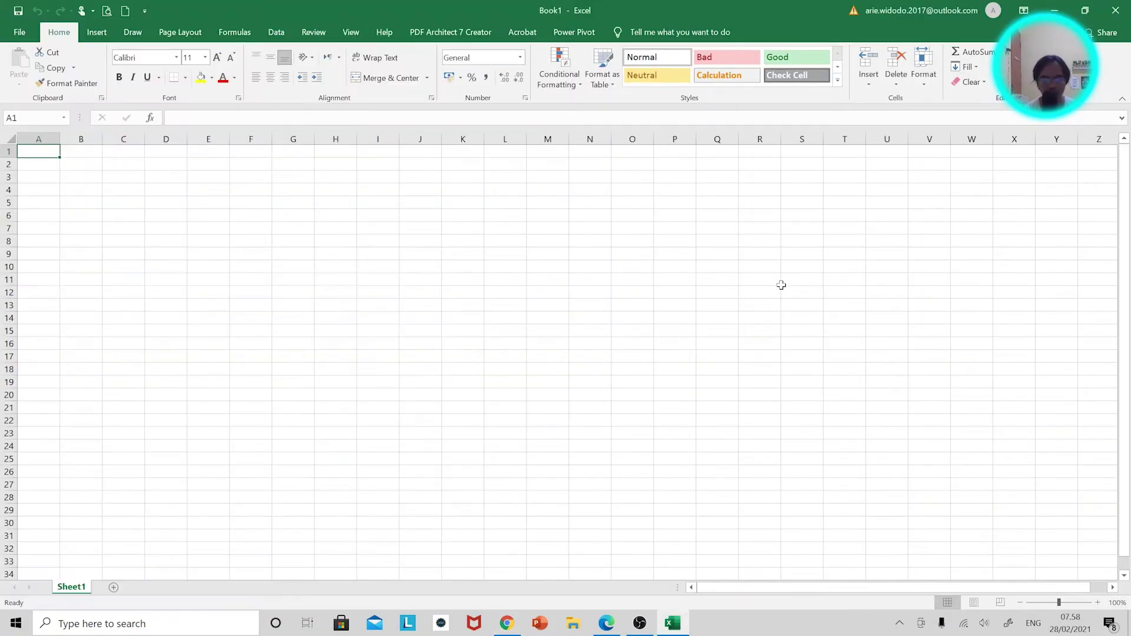
key(super+Right)
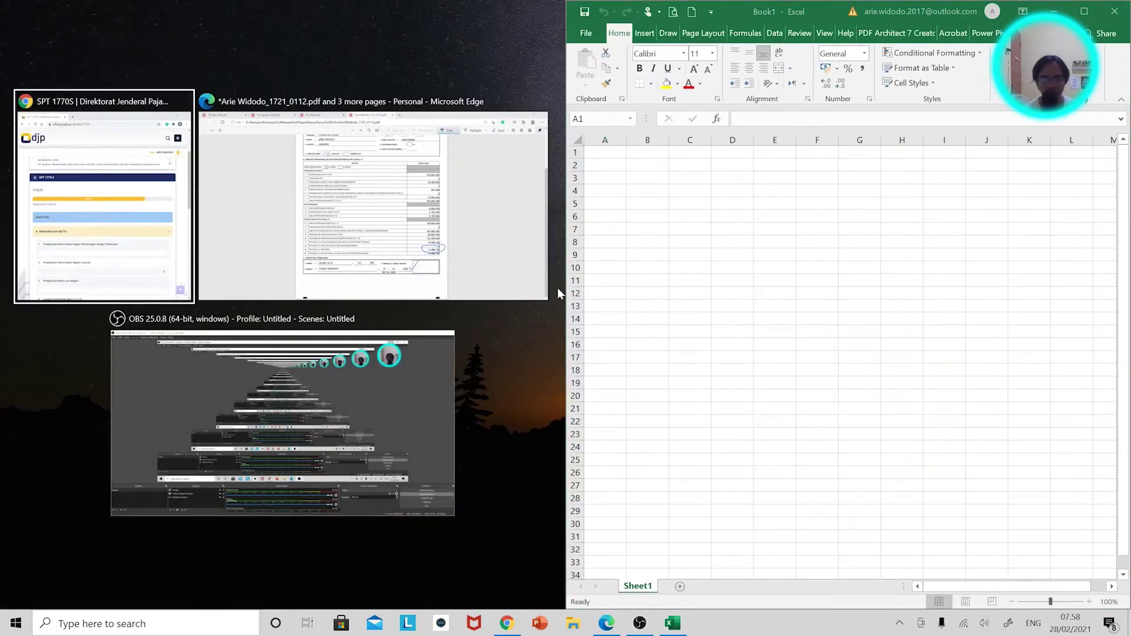
Snap the PDF slips beside the e-filing form and circle the 180.954.365 net income.
click(468, 242)
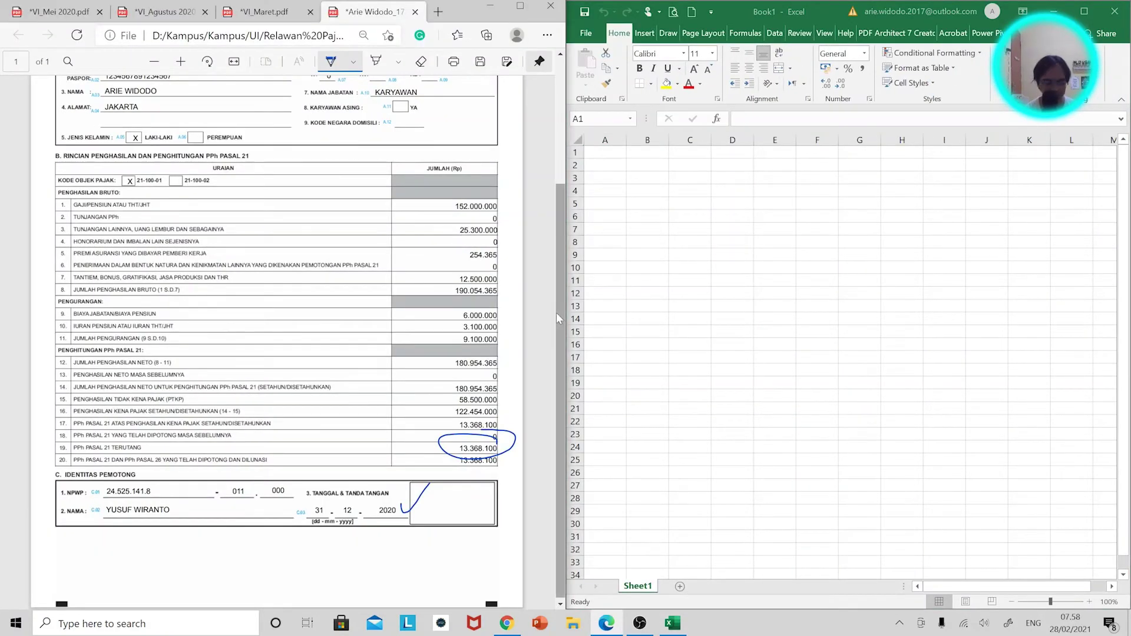
key(super+Right)
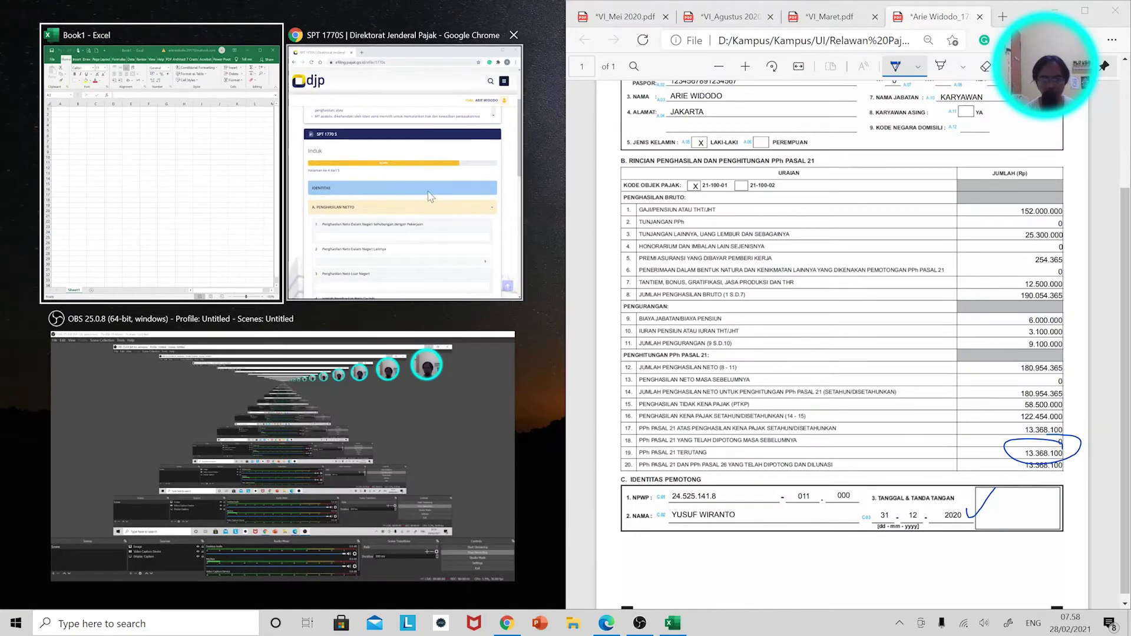
click(513, 277)
scroll(968, 401, down, 1)
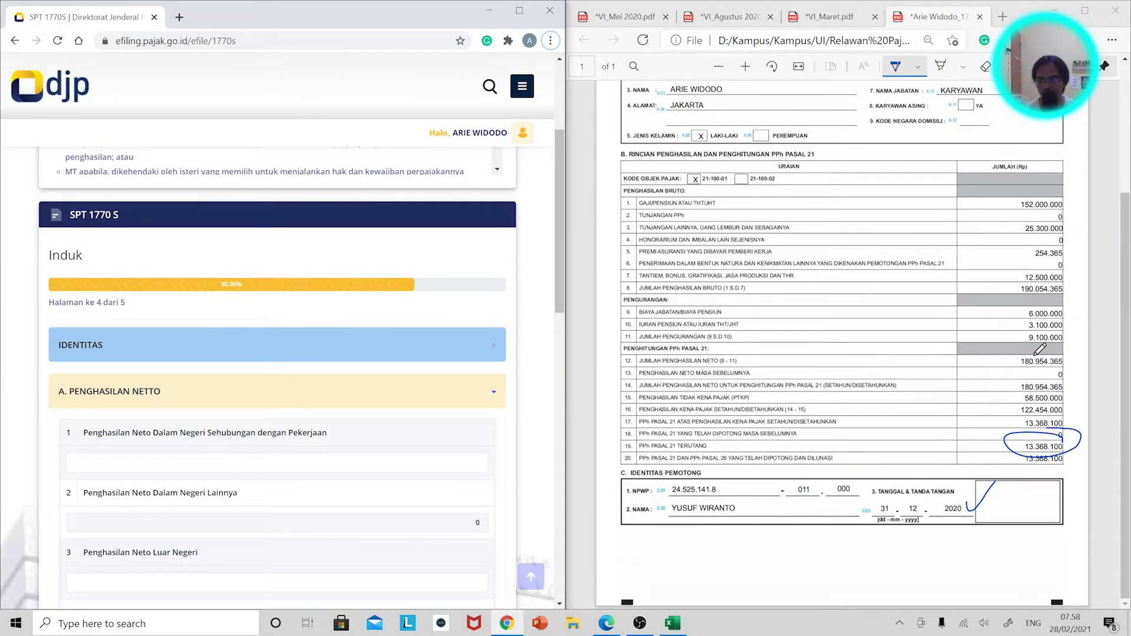
mouse_move(1045, 355)
mouse_down()
mouse_move(1011, 369)
mouse_move(1048, 364)
mouse_up()
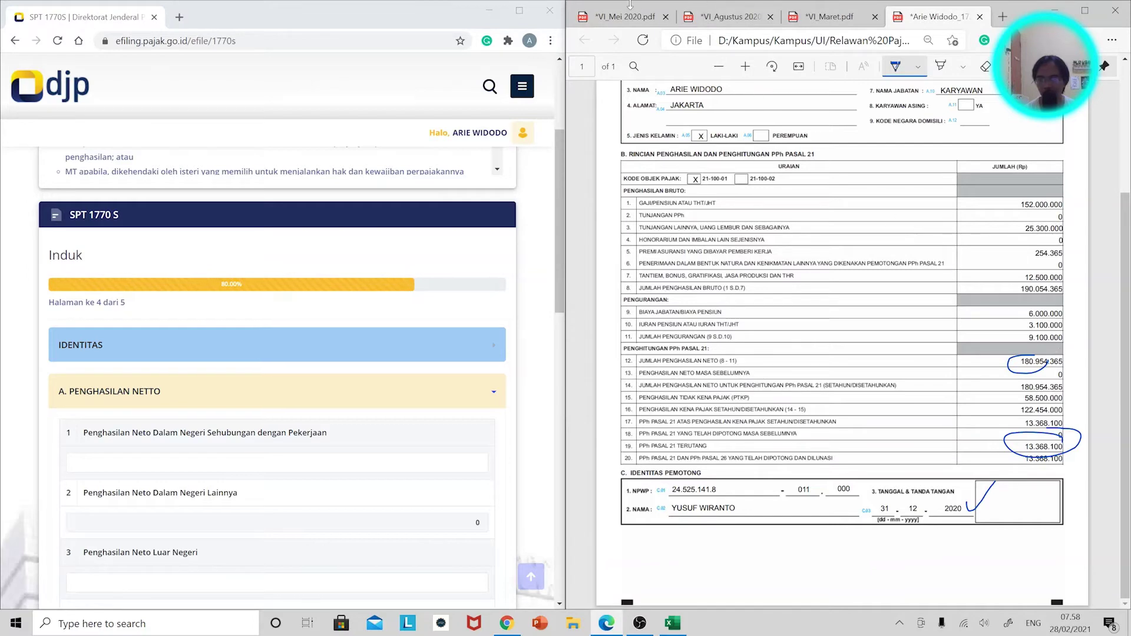
Browse the May, August and March slips, then bring Excel back beside the form.
click(631, 16)
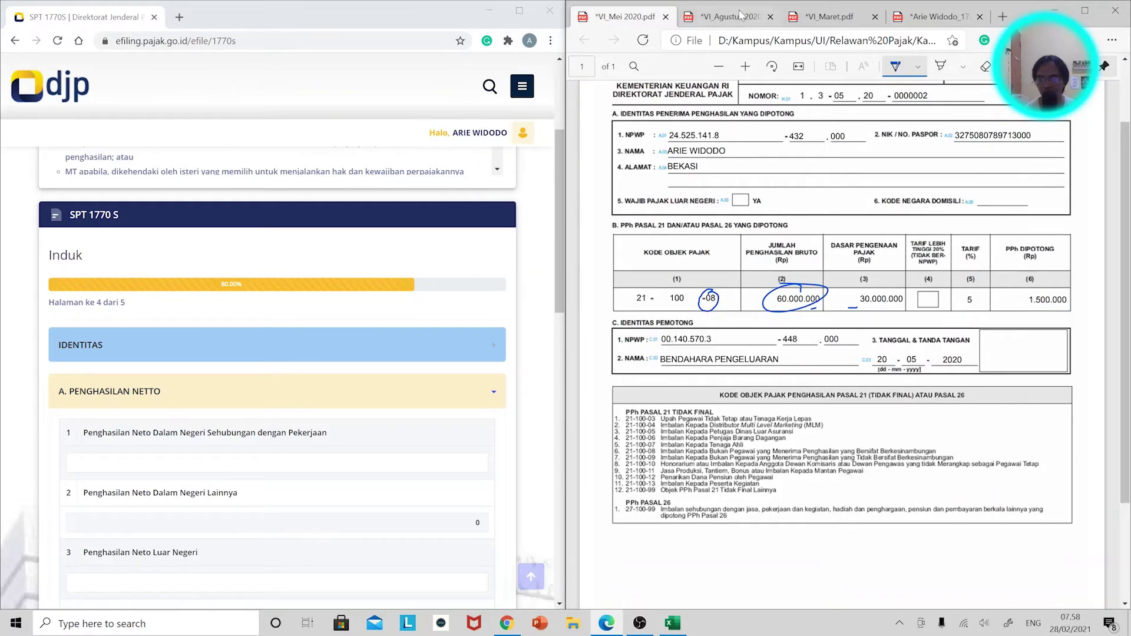
click(740, 14)
click(814, 26)
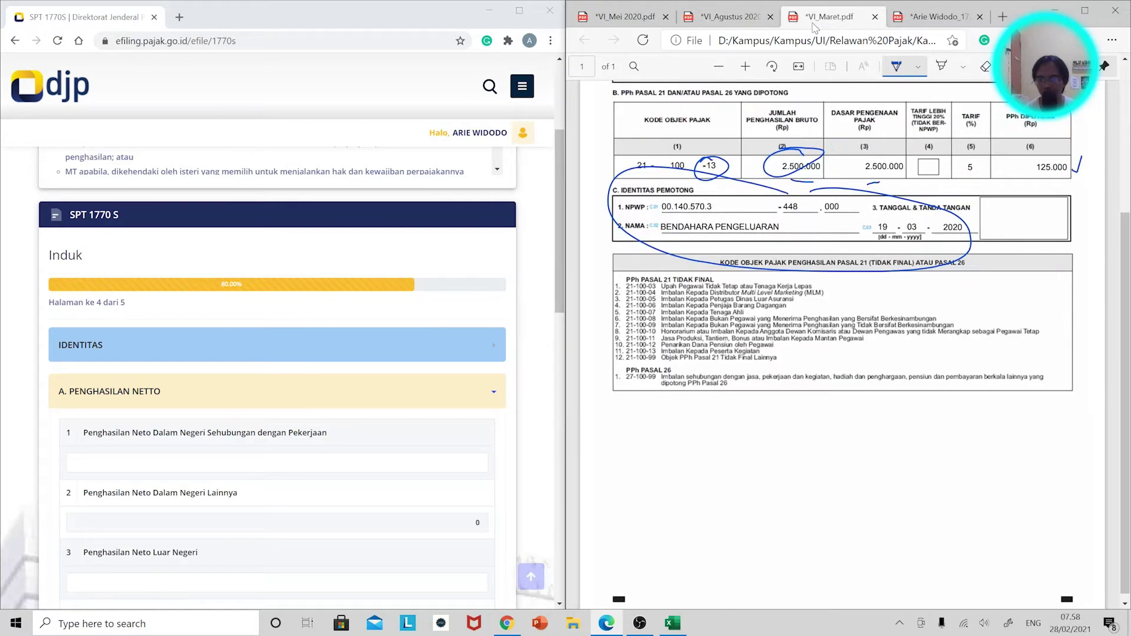
click(677, 624)
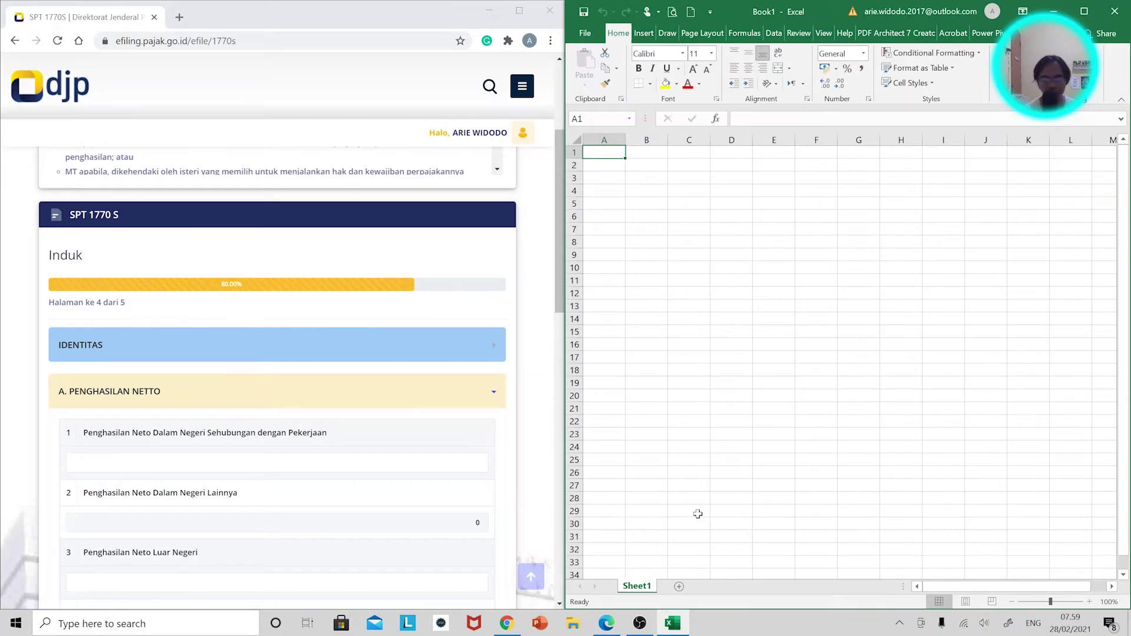
Put Excel on the left and enter 2500000 in F4 and 60000000 in F5.
drag(919, 11, 370, 24)
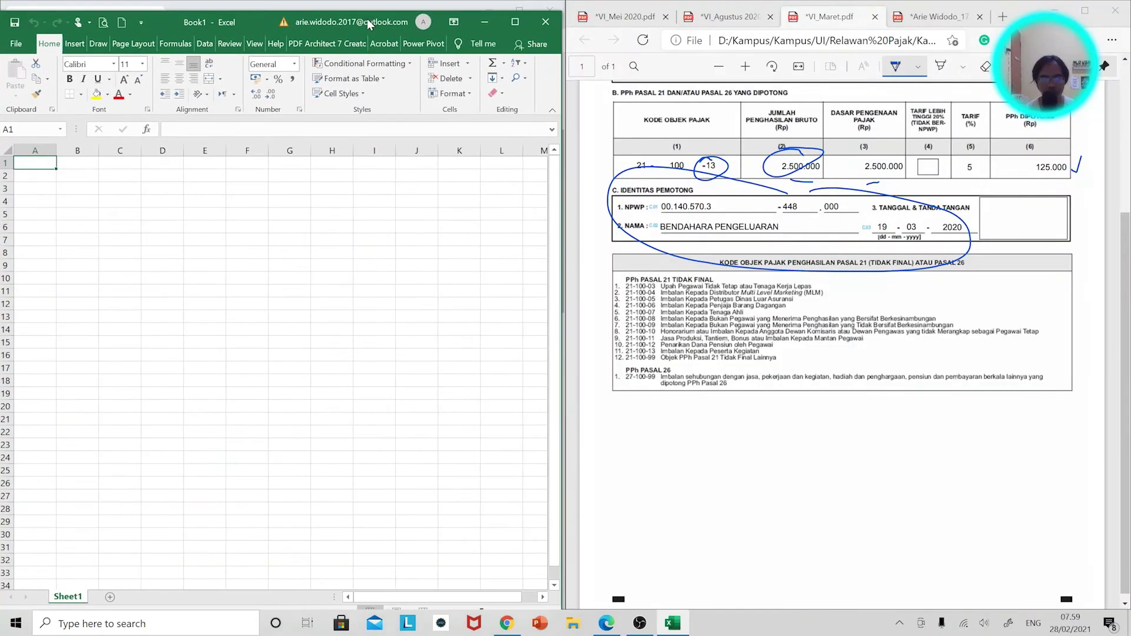
click(247, 202)
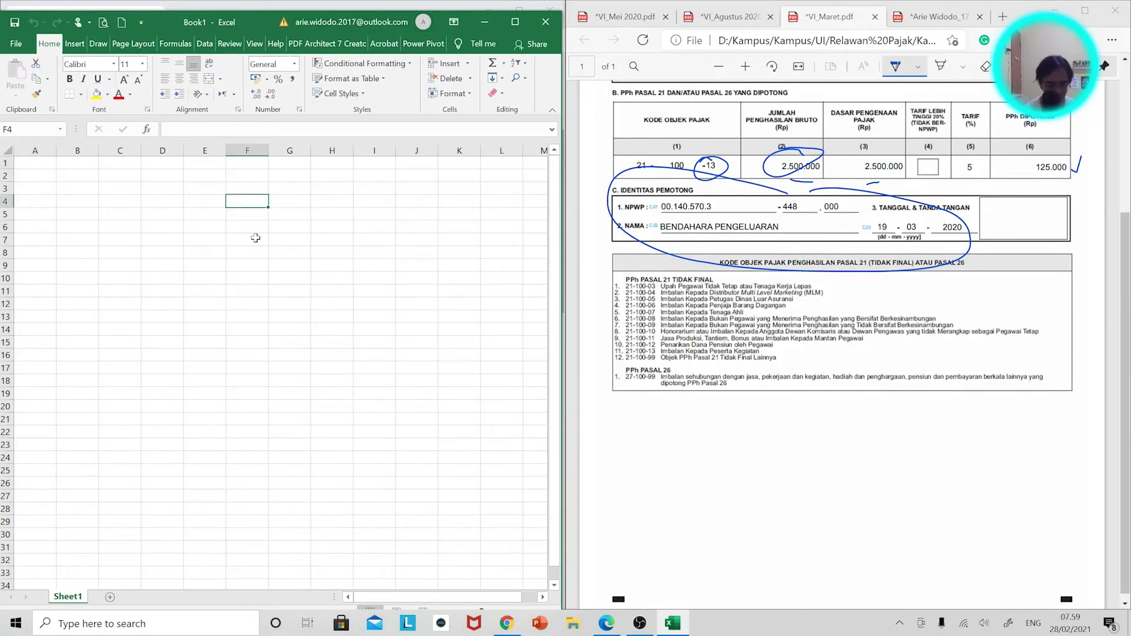
text(50)
key(Escape)
text(2)
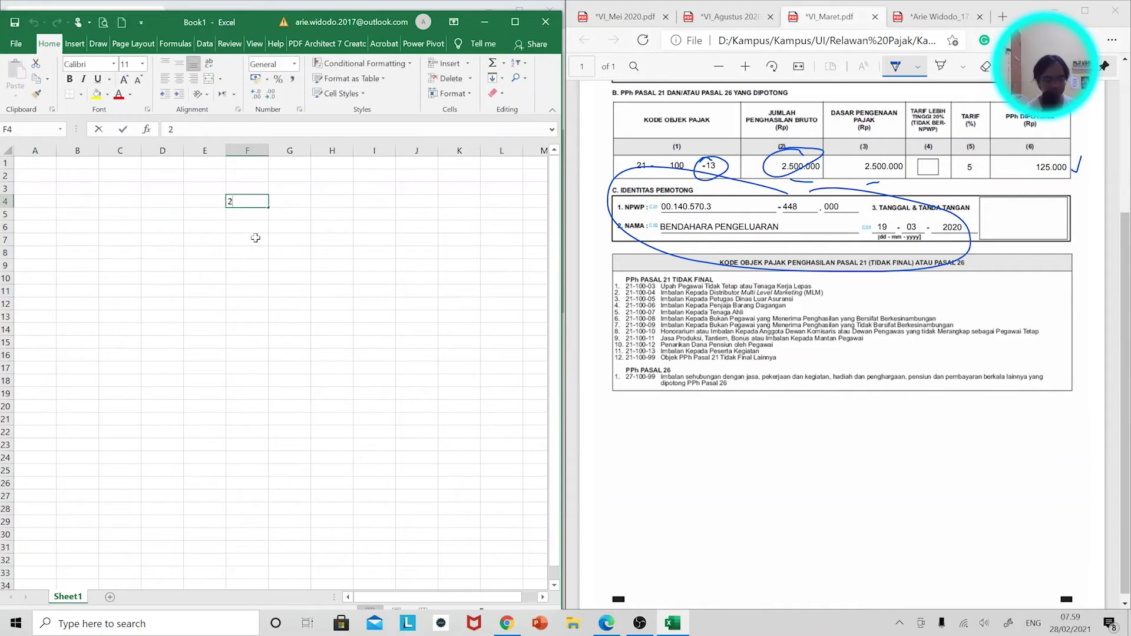
text(500000)
key(Return)
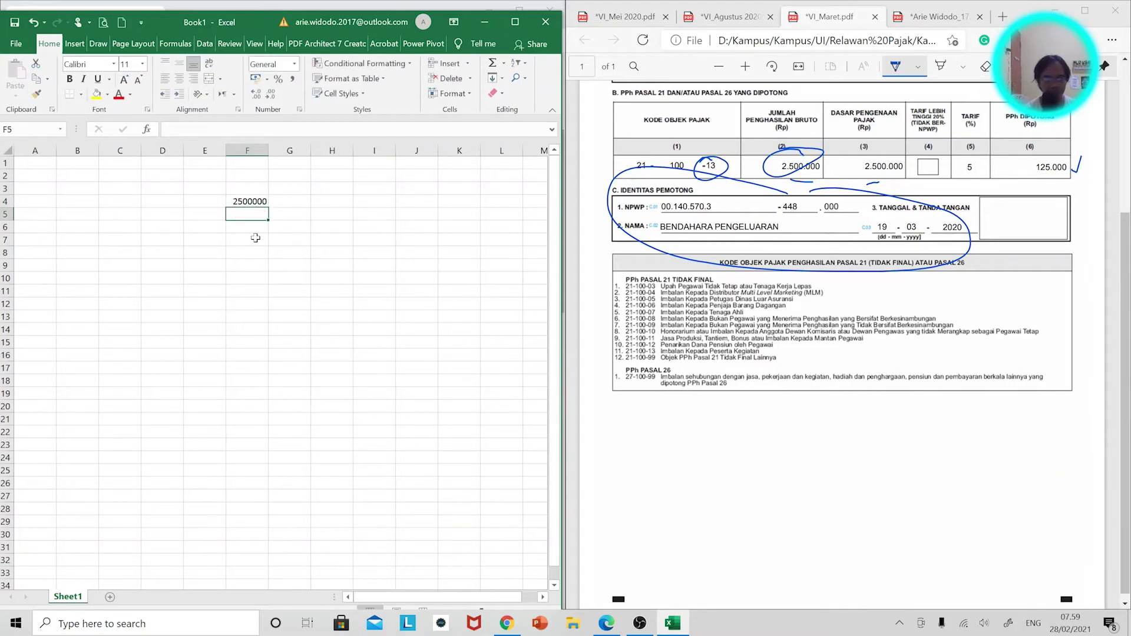
text(60000000)
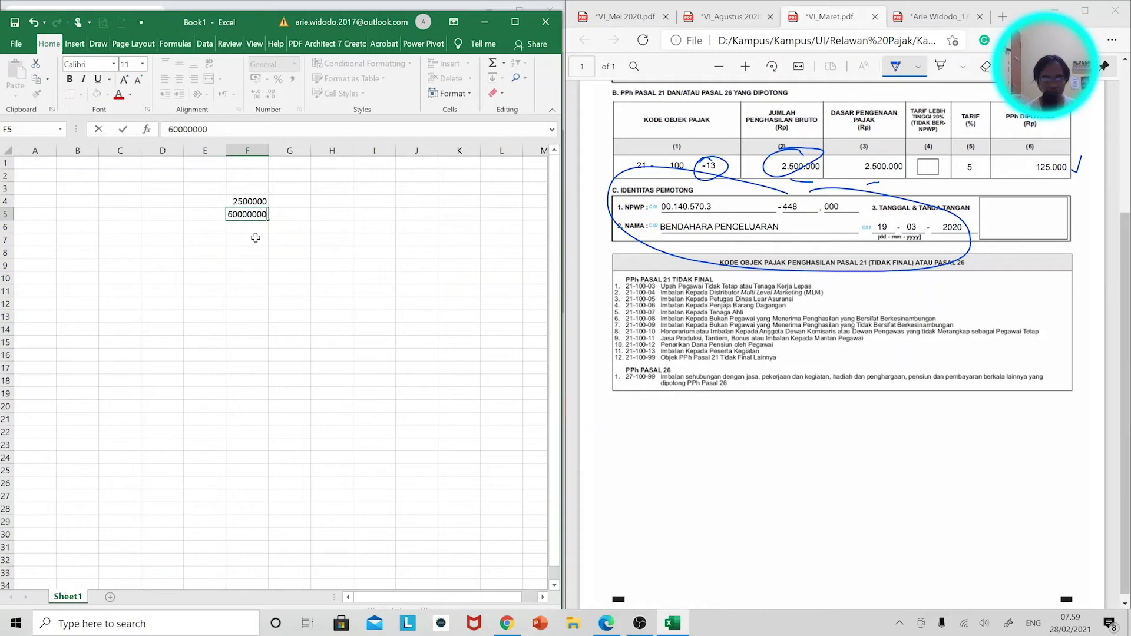
key(Return)
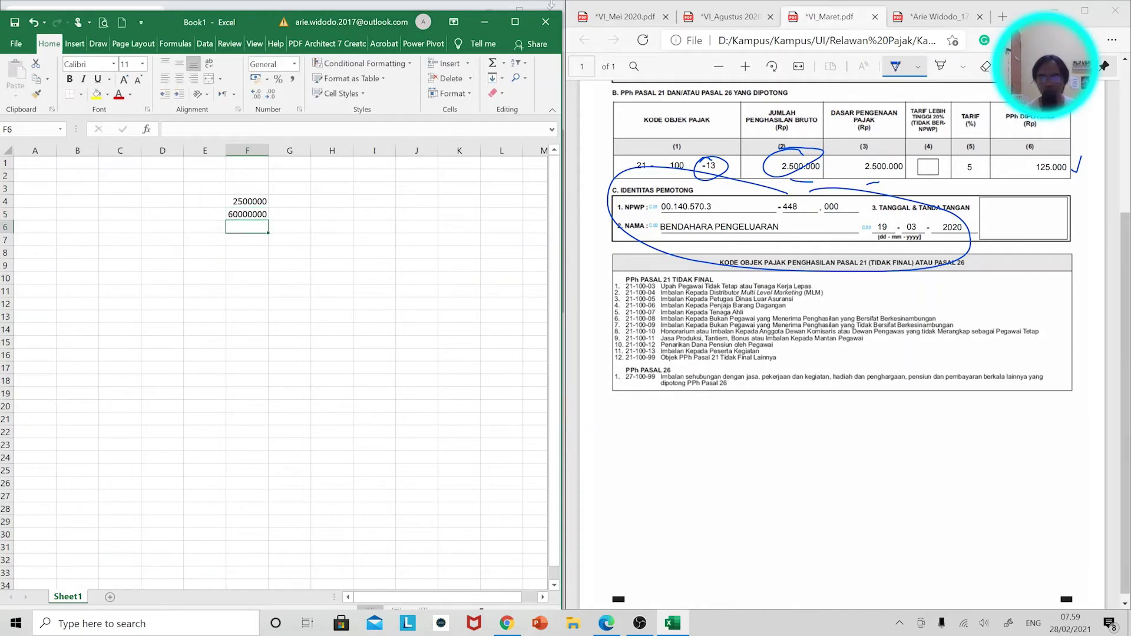
Check the May and August slips, then enter 75000000 in F6 and 180954365 in F7.
click(626, 16)
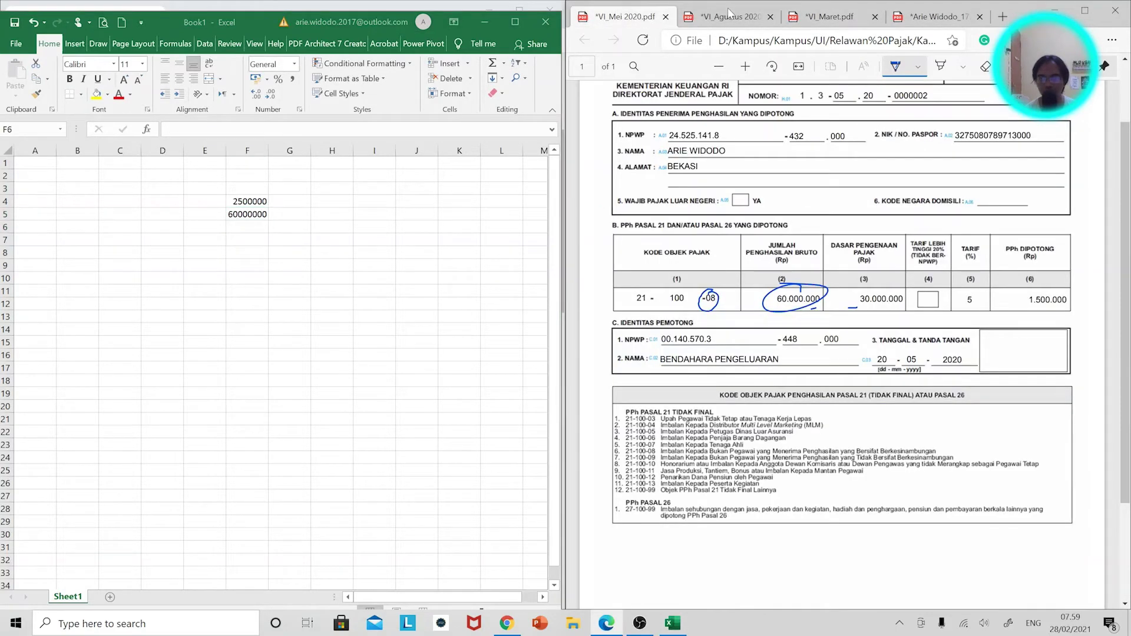
click(729, 16)
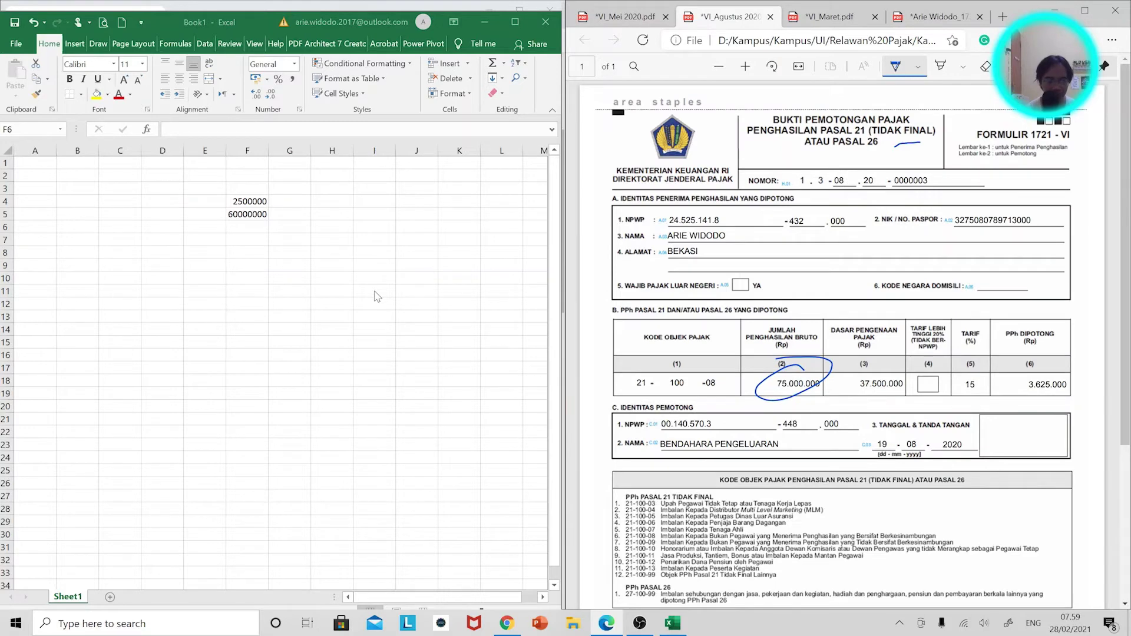
click(271, 232)
text(75000000)
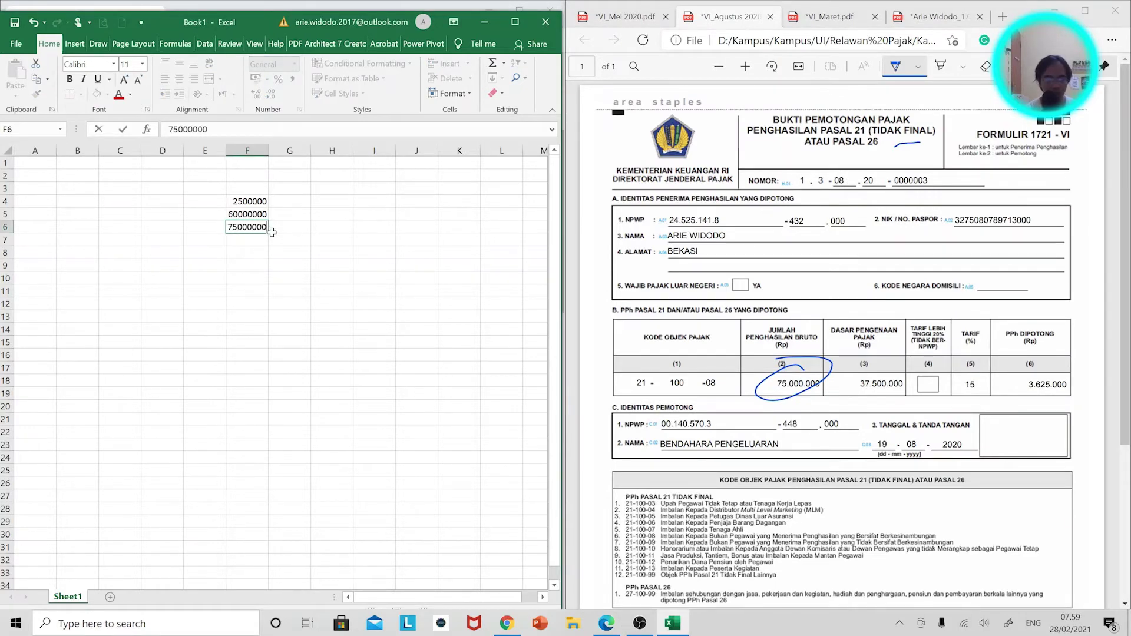
key(Return)
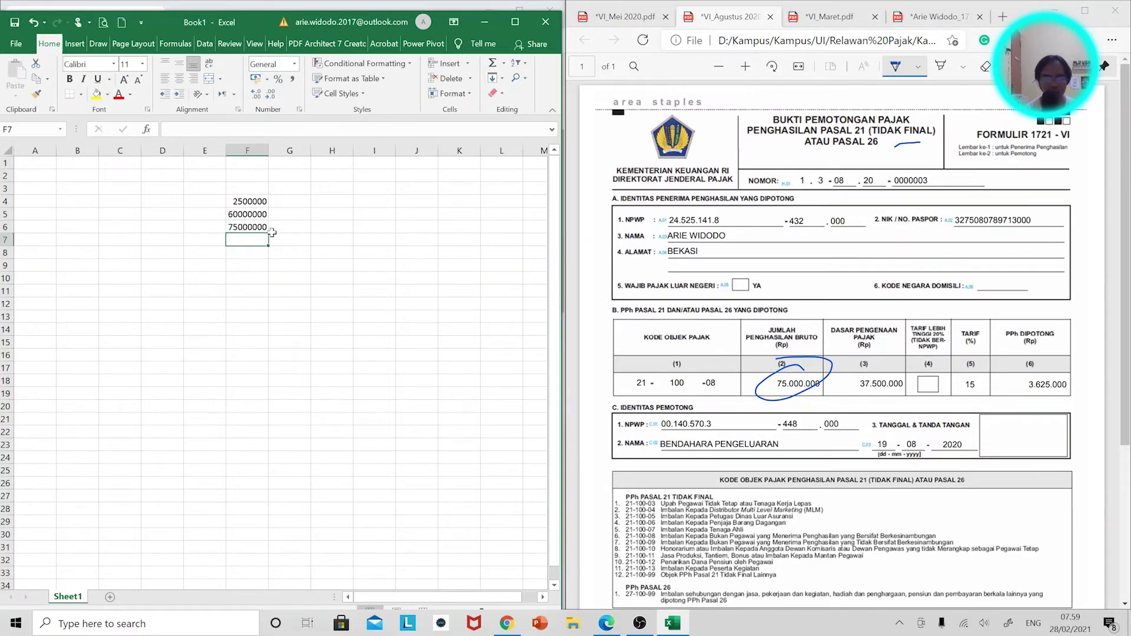
click(887, 17)
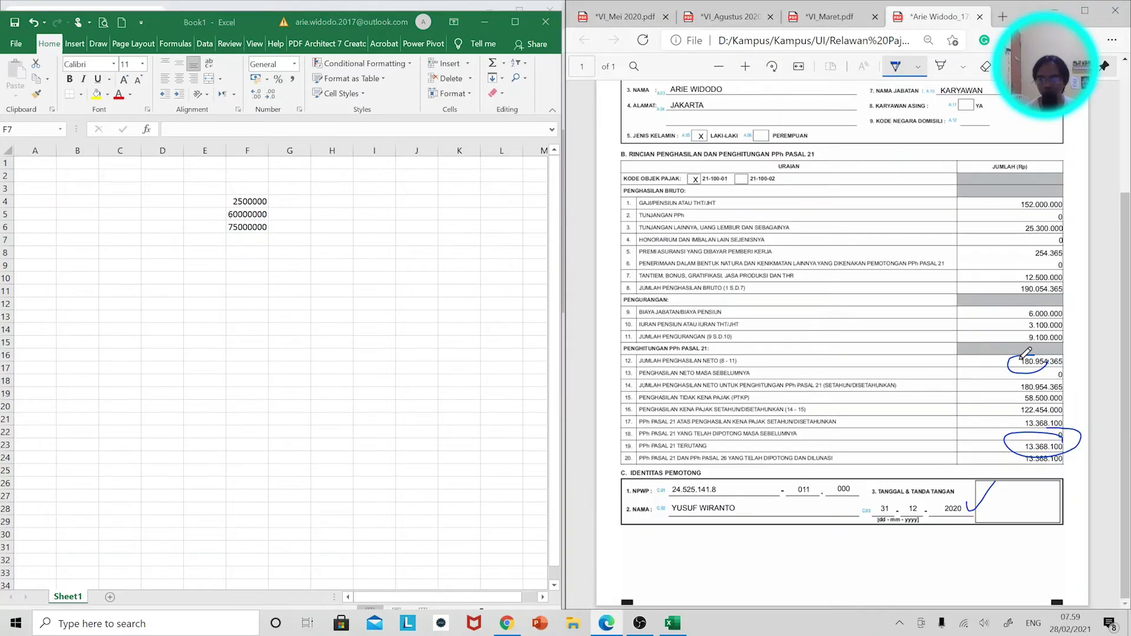
click(245, 238)
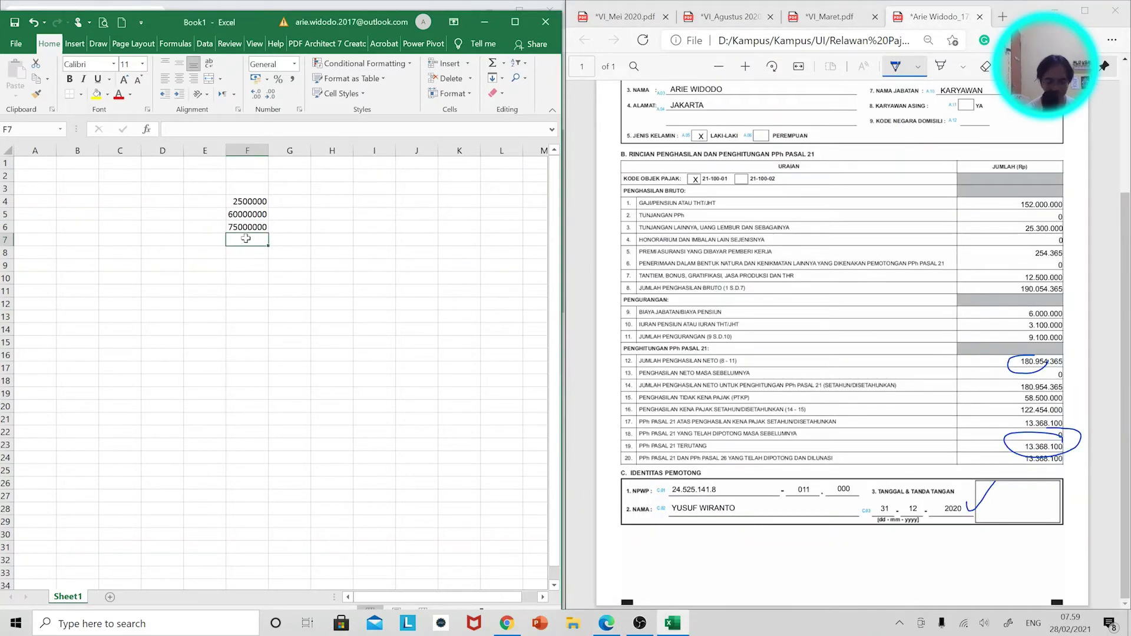
text(180954365)
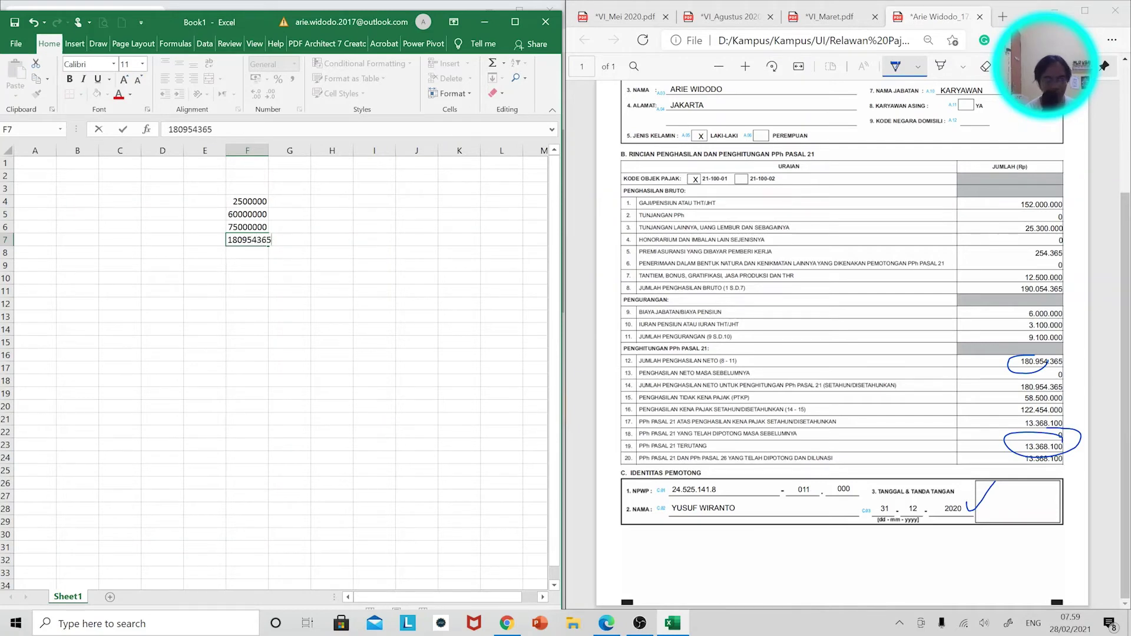
key(Return)
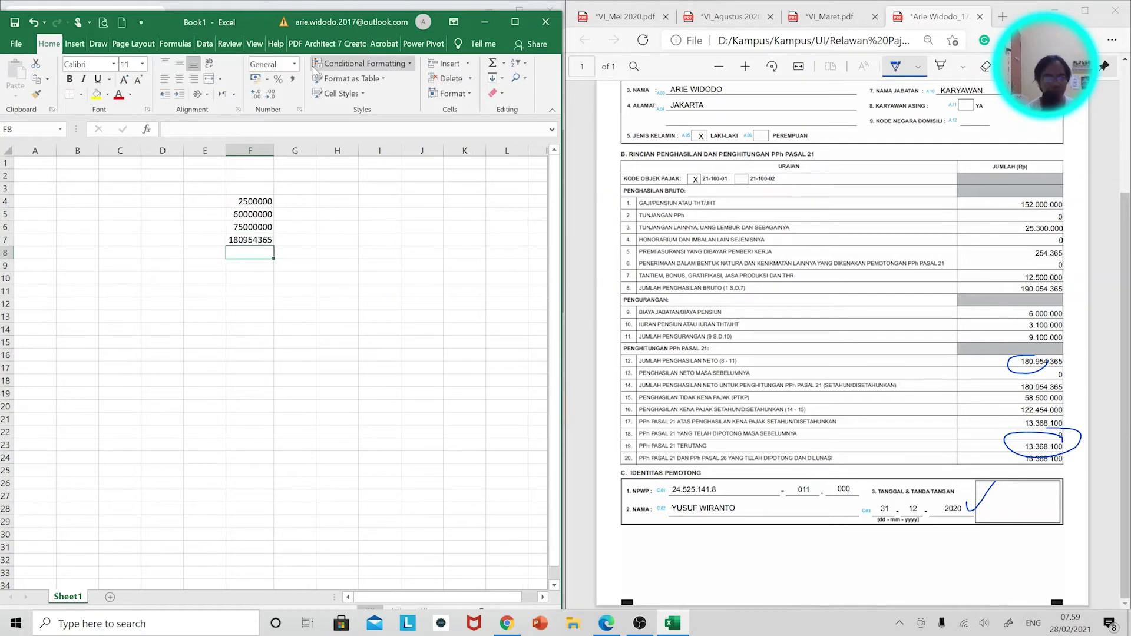
AutoSum F4:F7 into F8 for 318454365, copy the total, and minimize Excel.
click(492, 63)
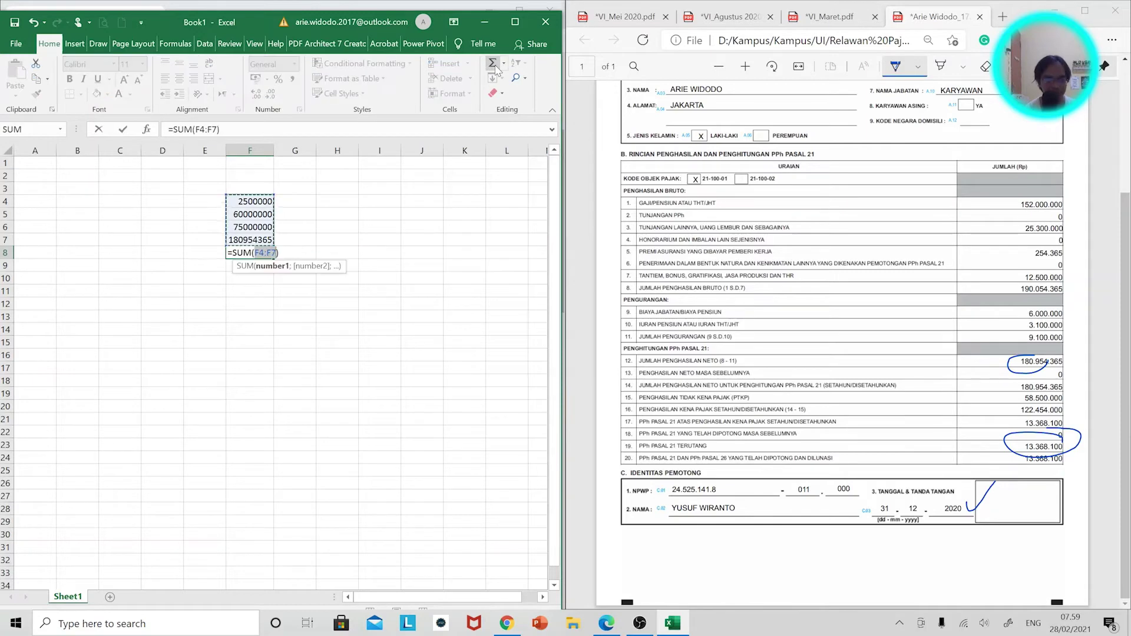
key(Return)
click(252, 255)
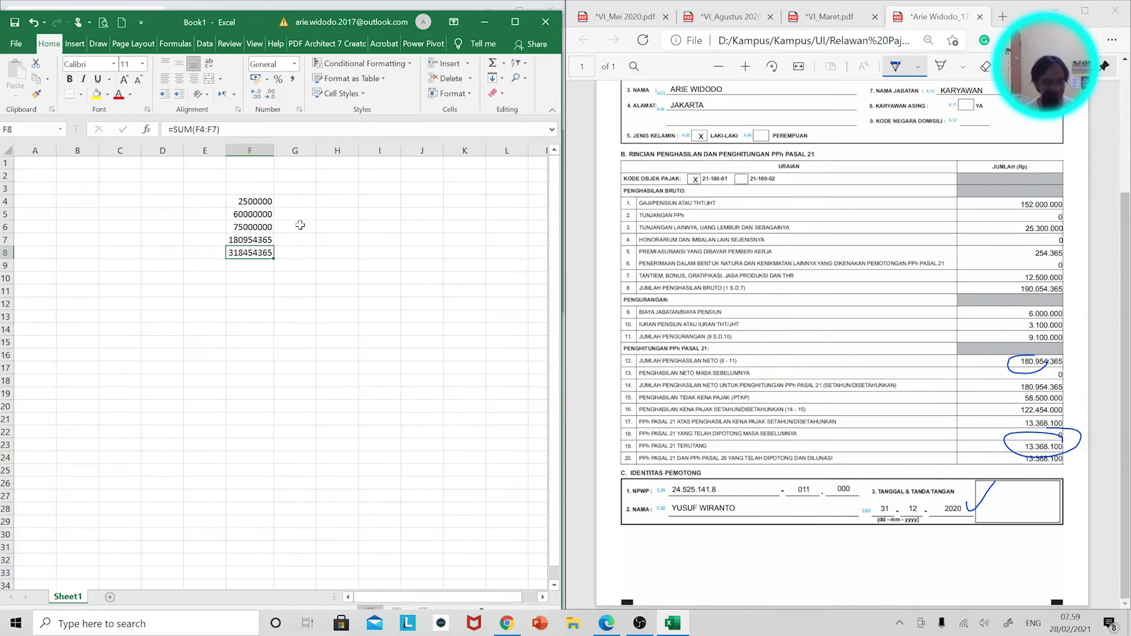
key(ctrl+c)
click(484, 24)
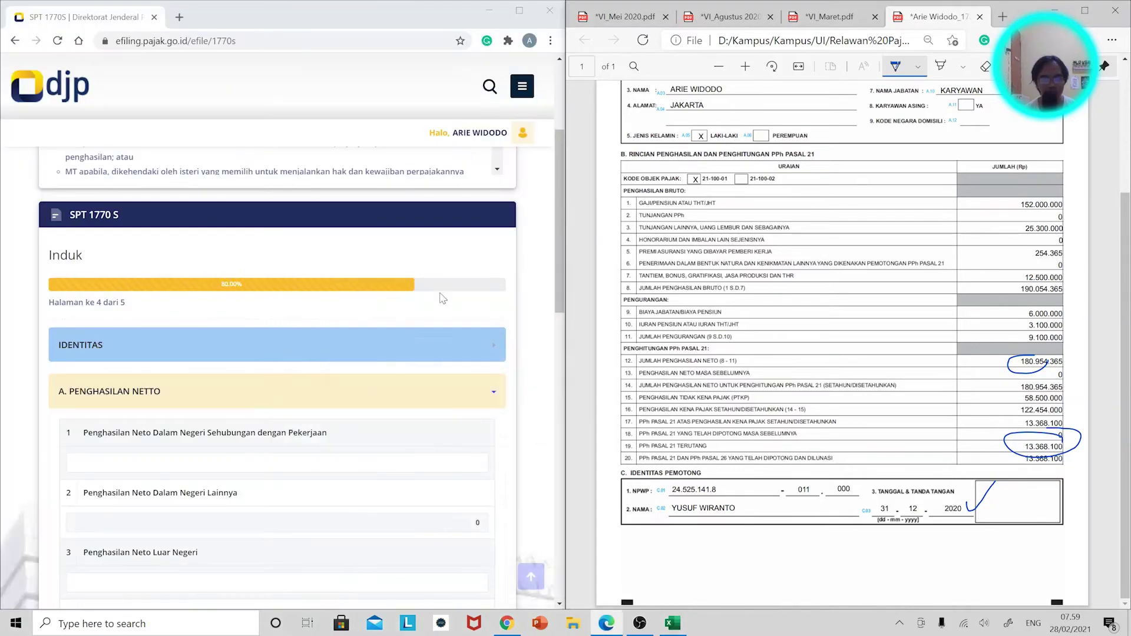
Maximize the e-filing page and paste 318.454.365 into the line 1 net income field.
click(519, 18)
click(519, 19)
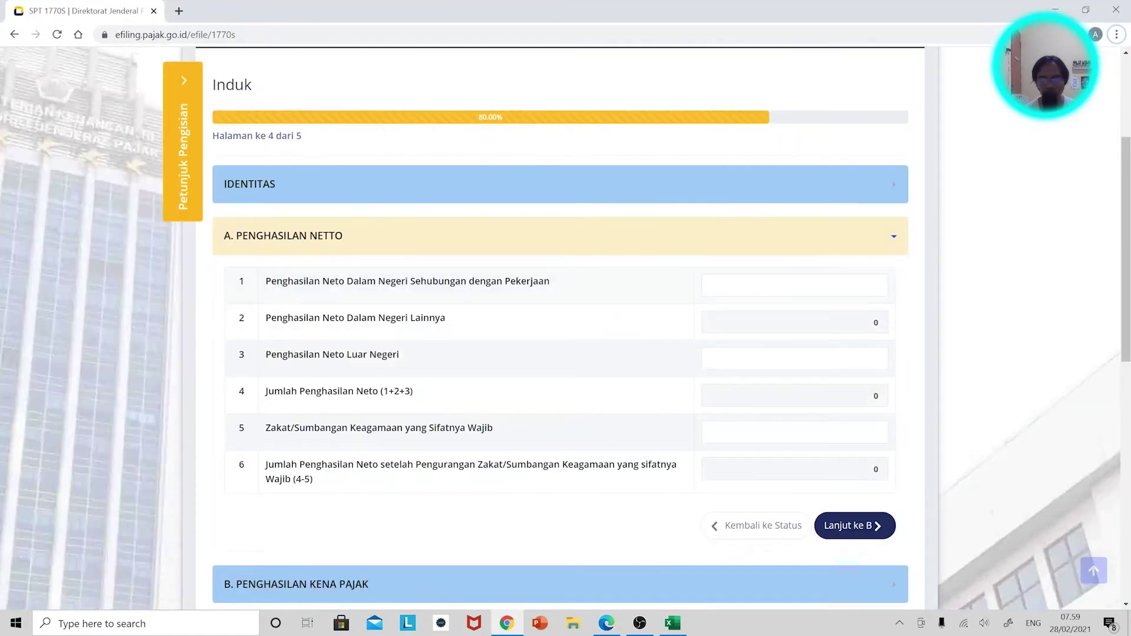
right_click(835, 284)
click(886, 388)
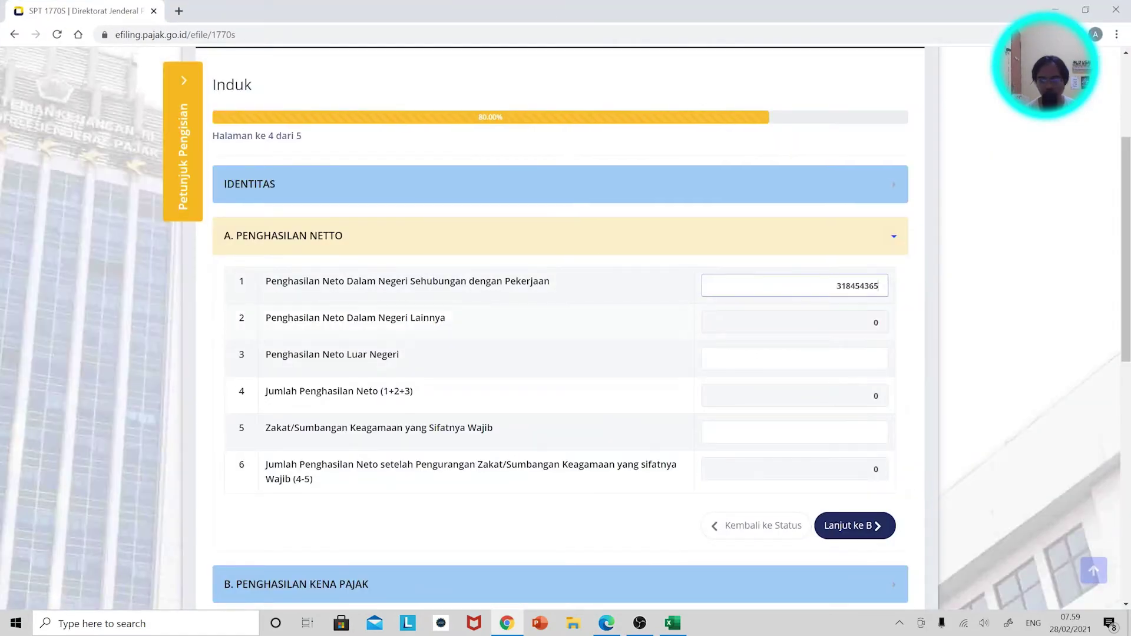
key(Tab)
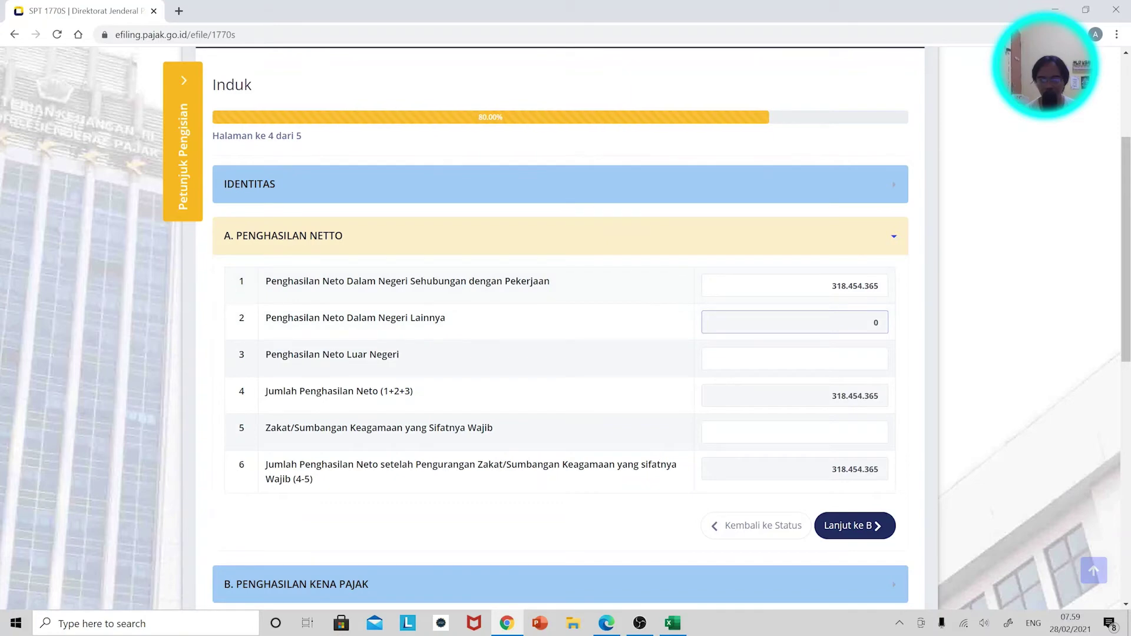
Glance through the May, August and March slips, then scroll the form down.
key(alt+Tab)
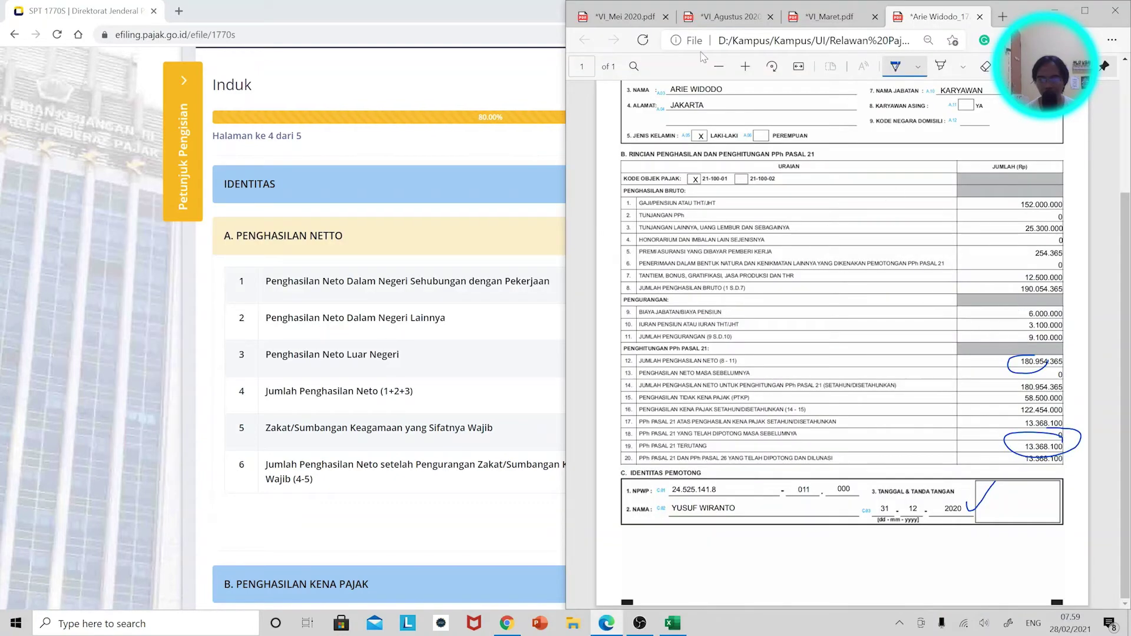
scroll(944, 325, up, 1)
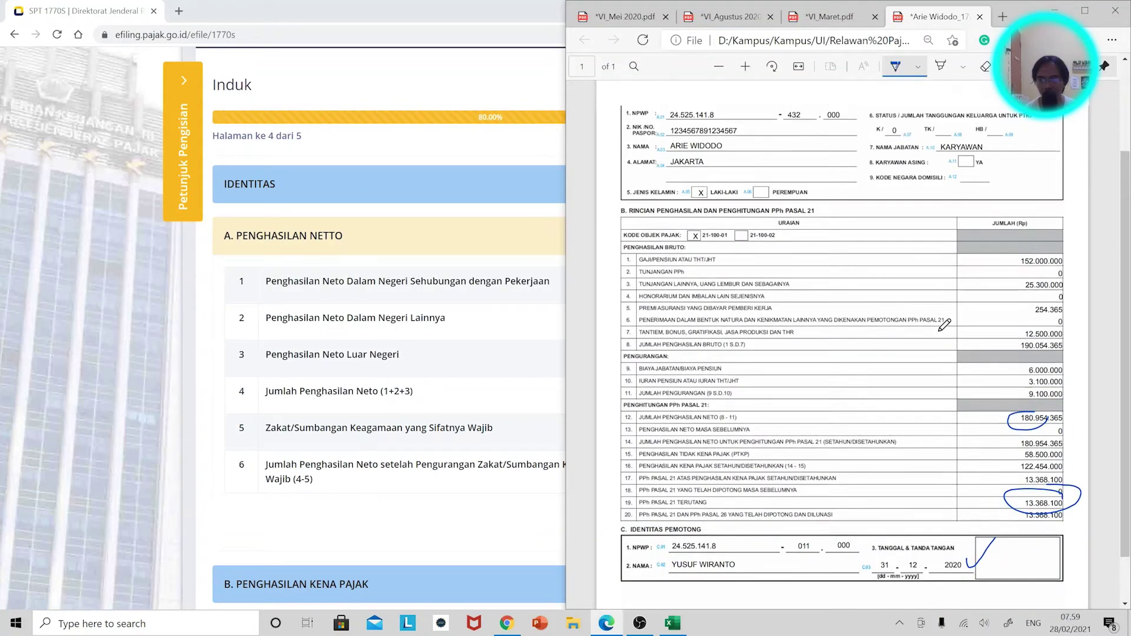
scroll(944, 325, up, 1)
click(624, 16)
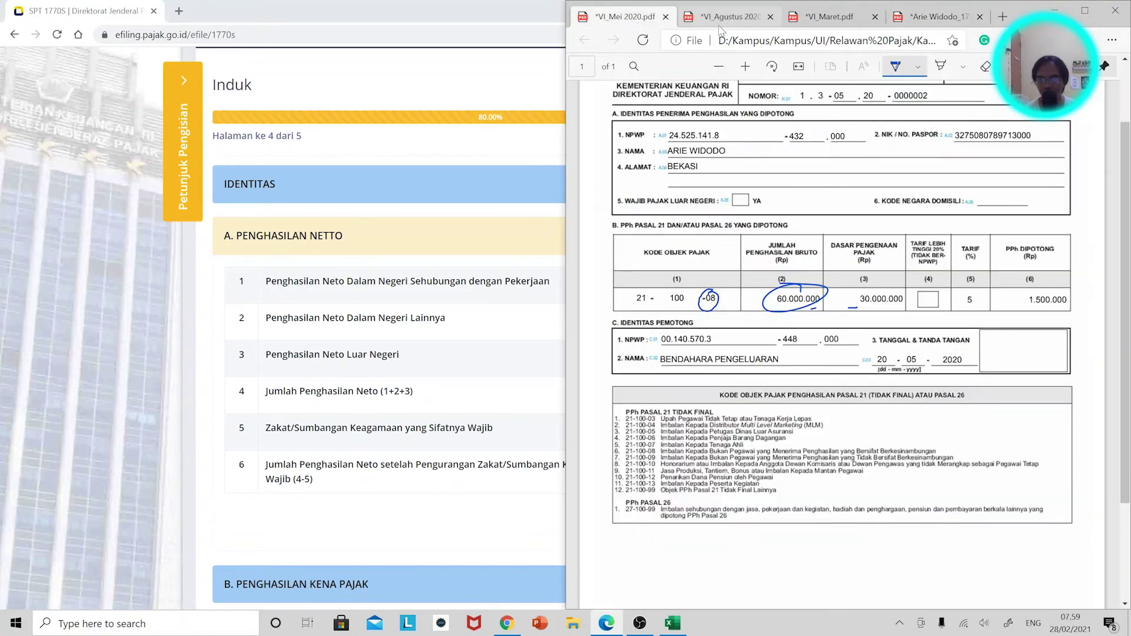
click(721, 18)
click(825, 16)
key(alt+Tab)
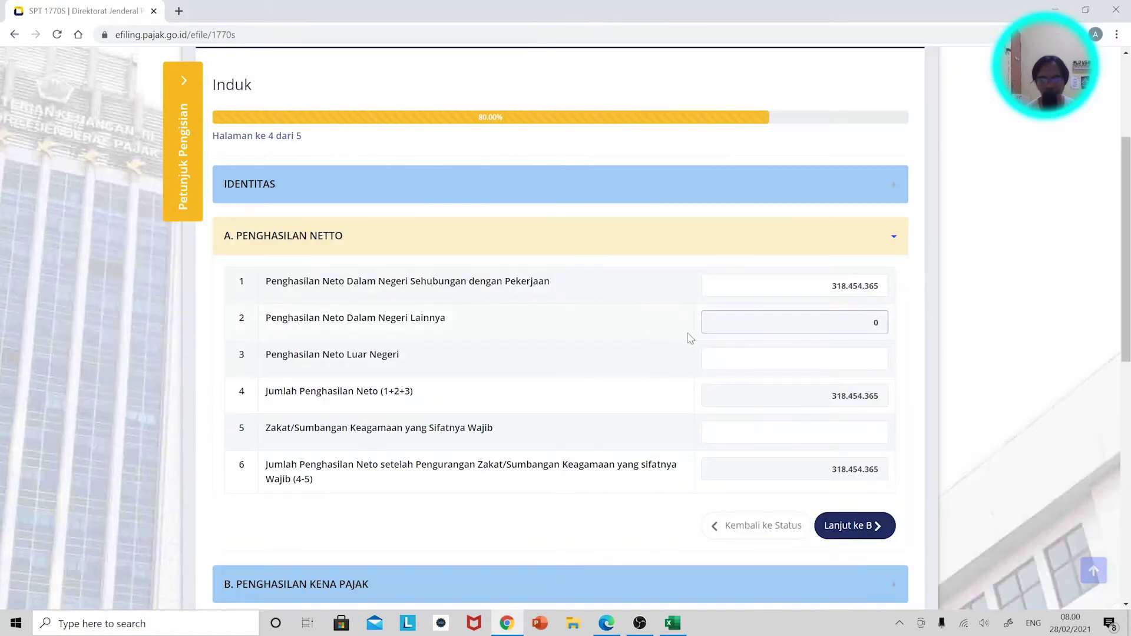
scroll(631, 320, down, 2)
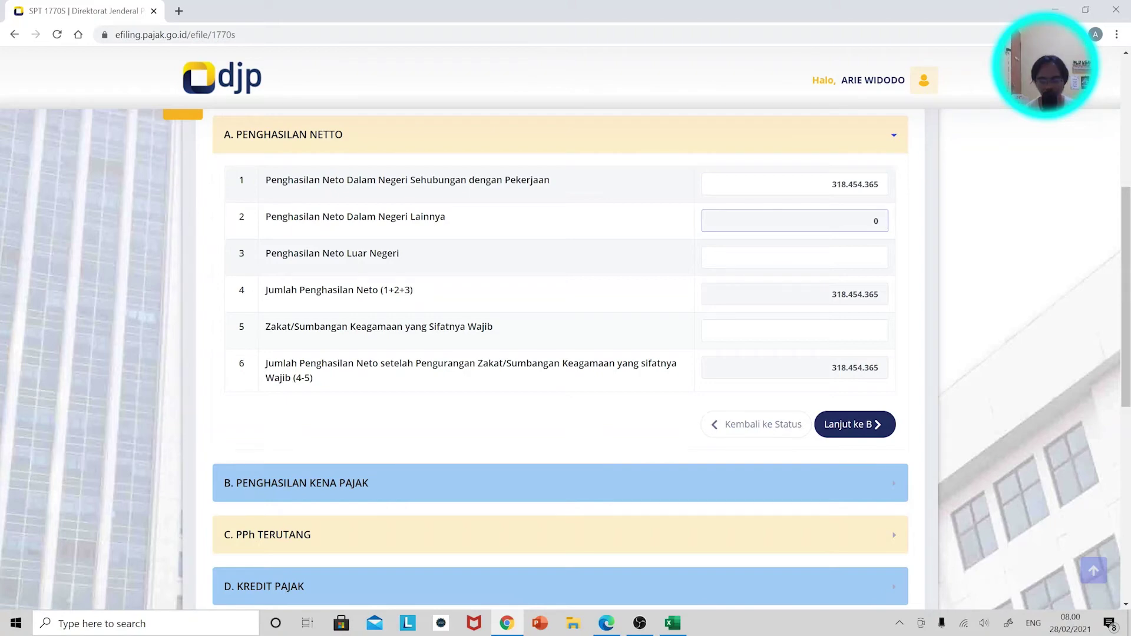
Pass section B, check the annual slip, expand C. PPh Terutang, and open section D.
click(863, 422)
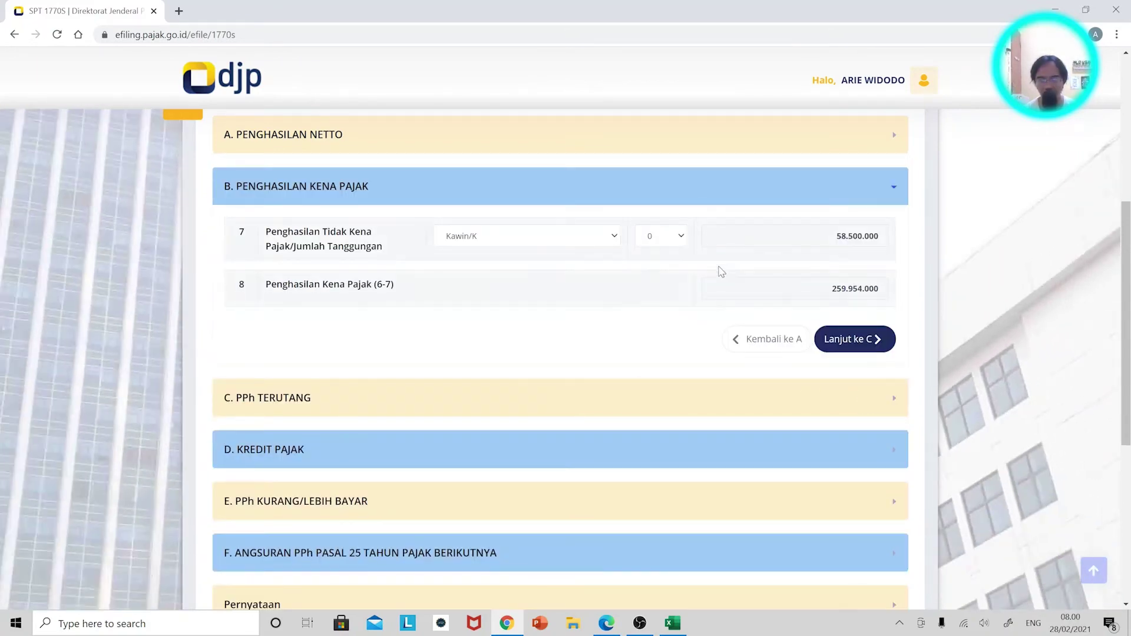
key(alt+Tab)
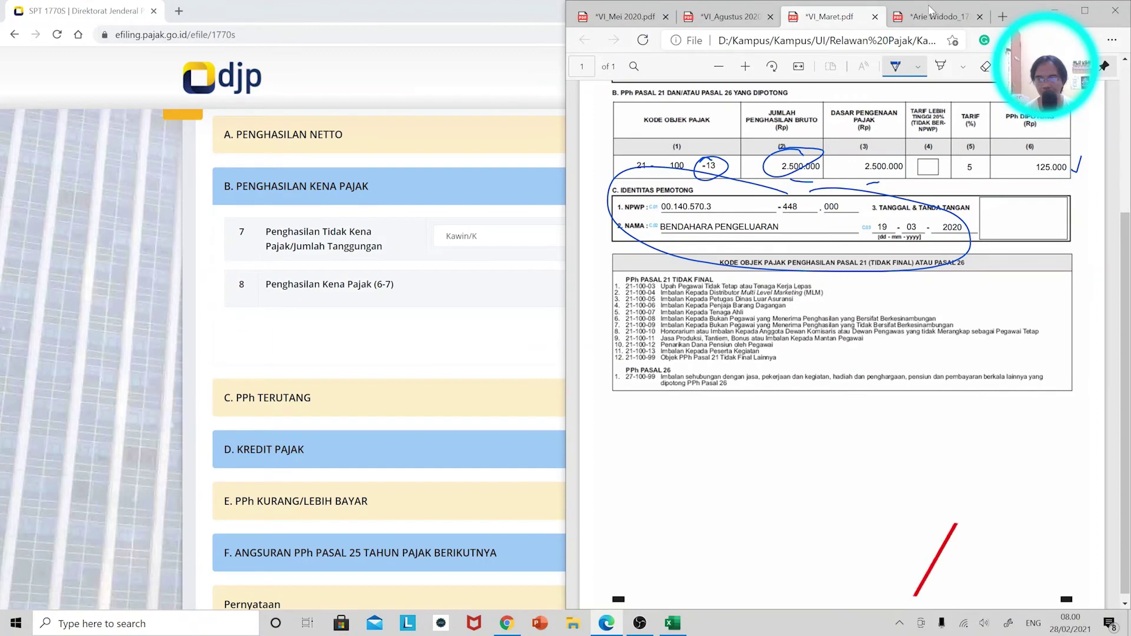
click(930, 13)
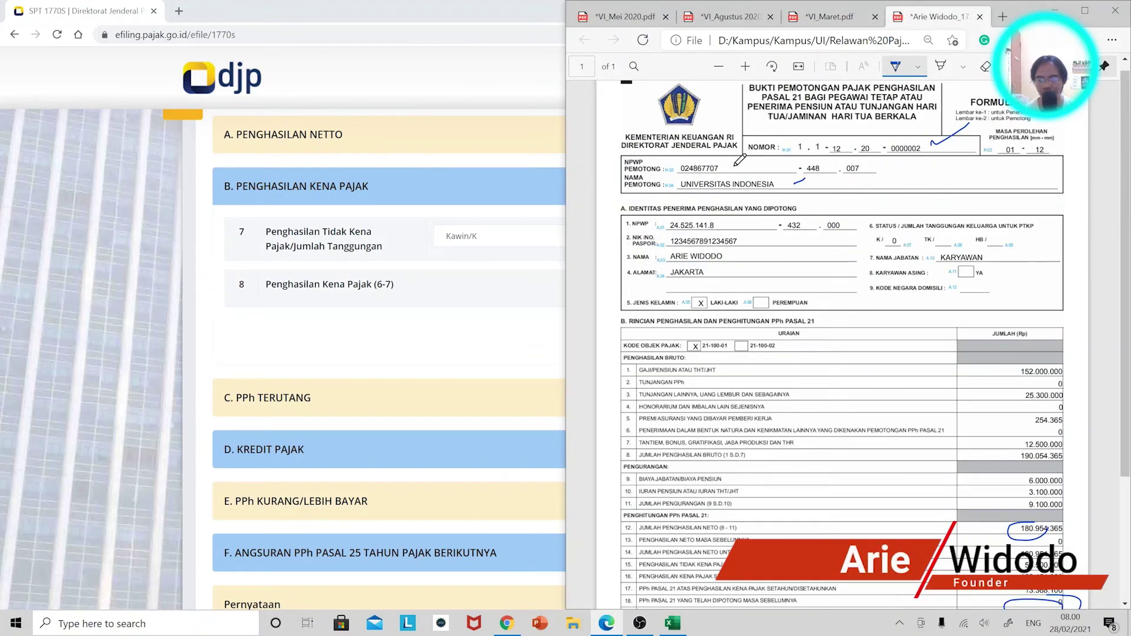
key(alt+Tab)
scroll(711, 322, down, 1)
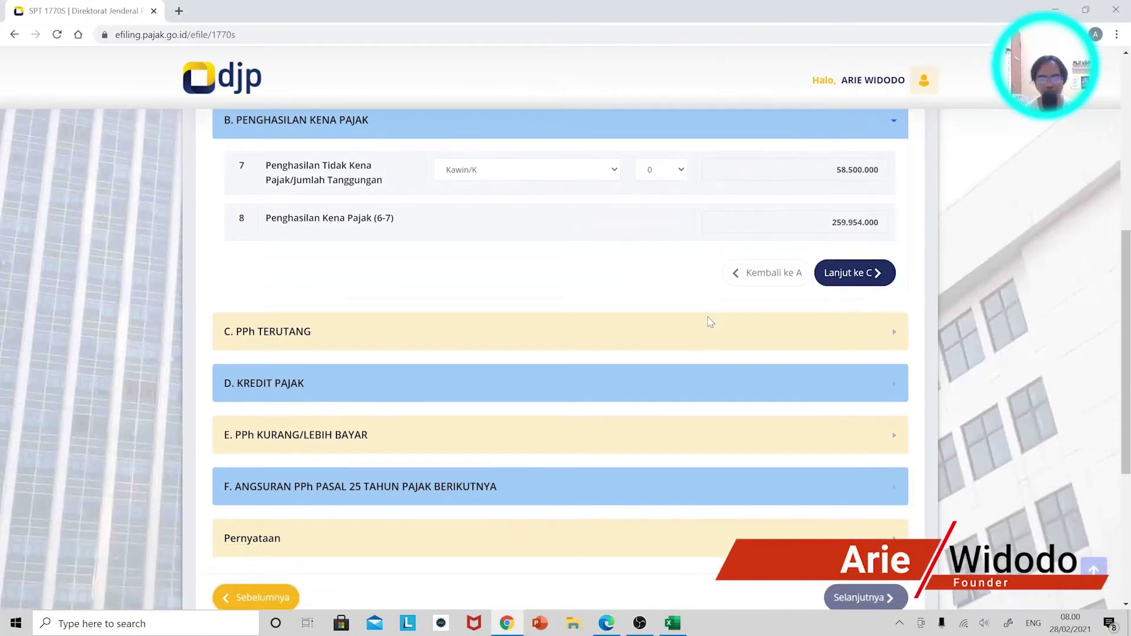
click(878, 332)
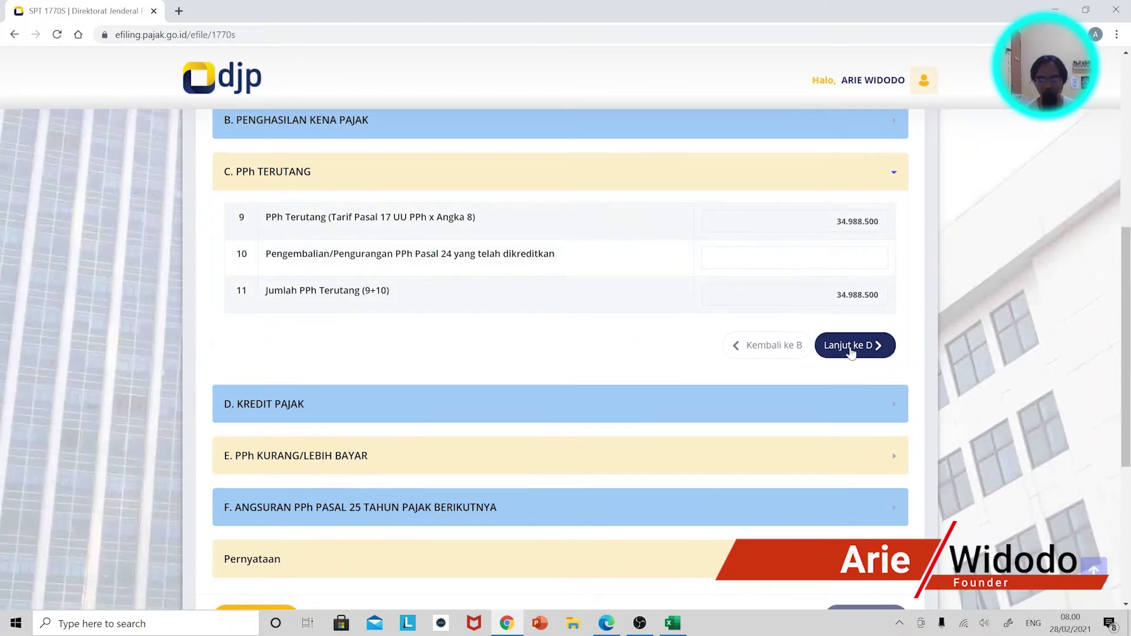
click(854, 345)
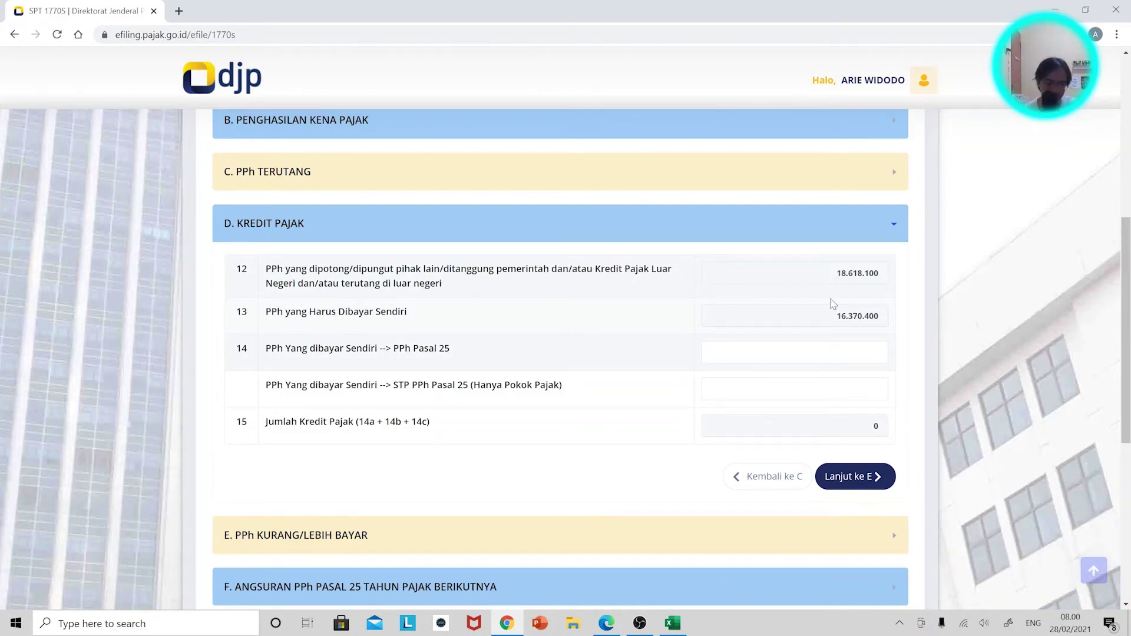
key(super)
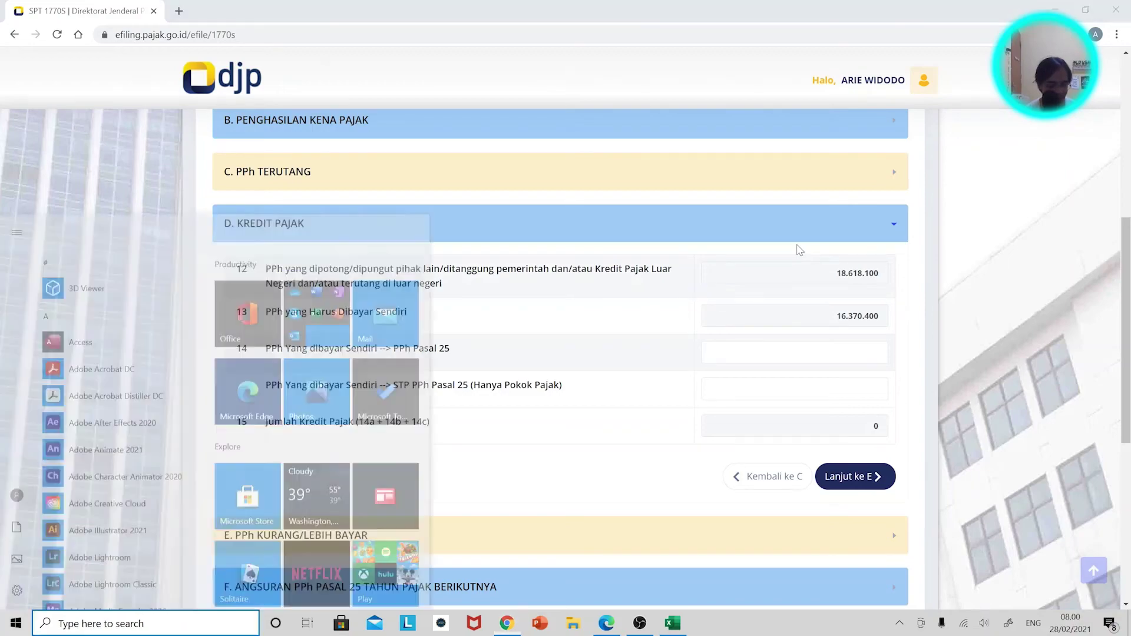
key(super)
key(alt+Tab)
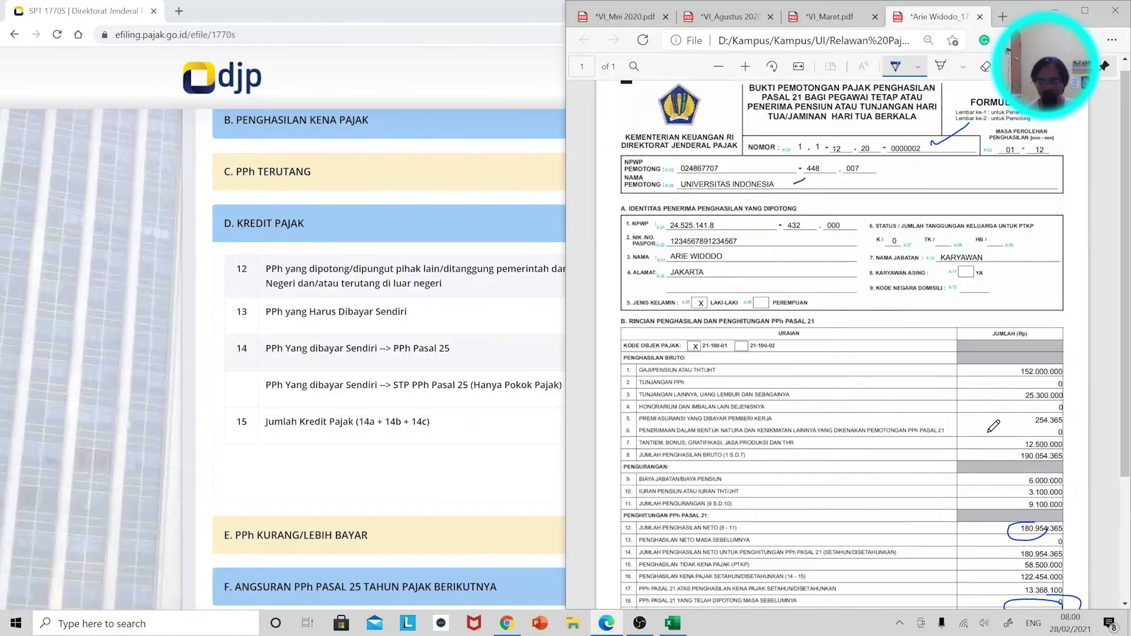
scroll(993, 426, down, 3)
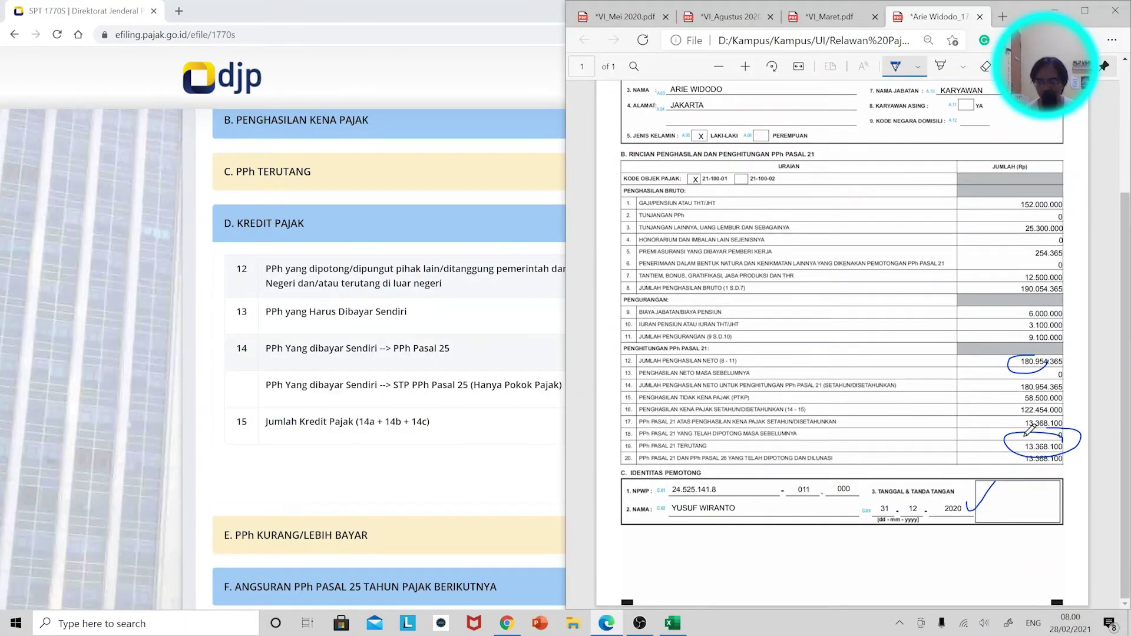
click(850, 22)
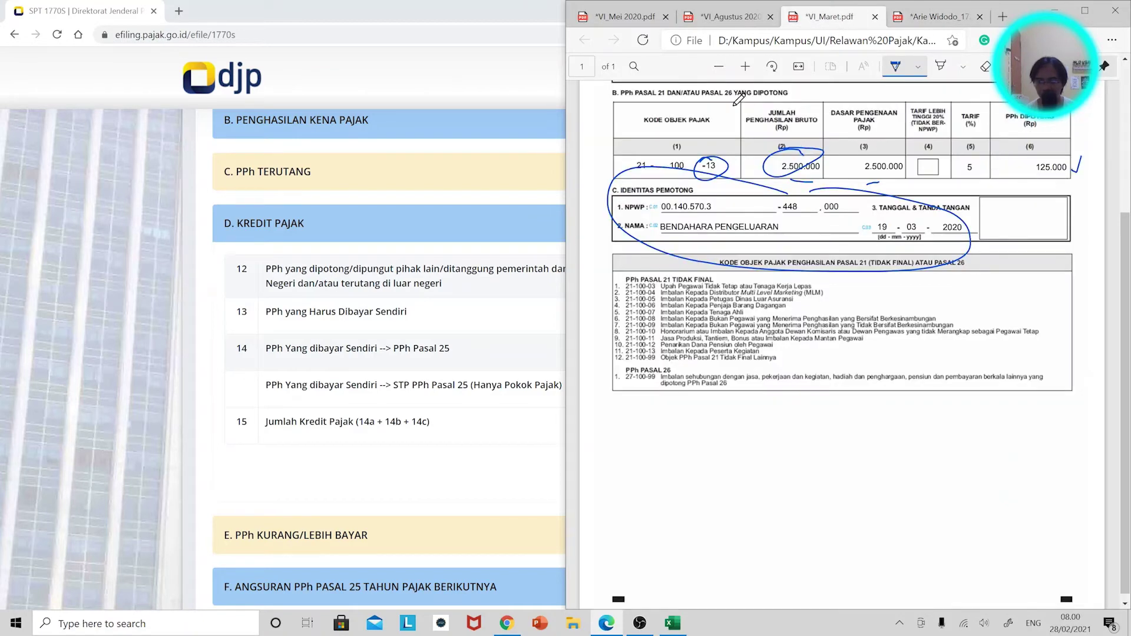
click(729, 18)
click(622, 17)
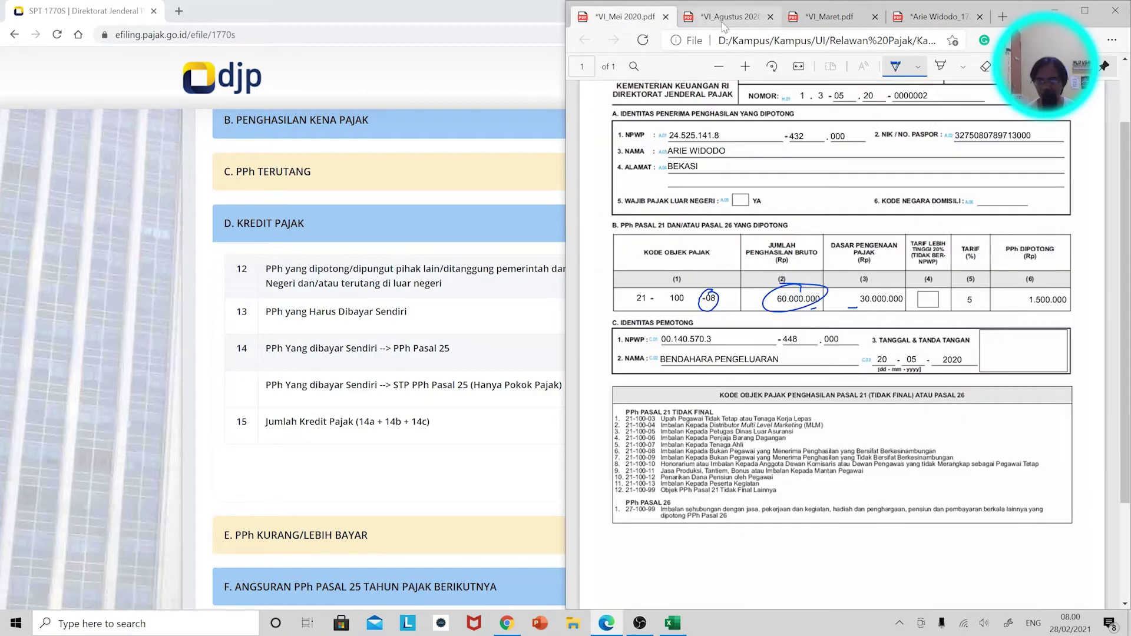
click(729, 18)
click(827, 18)
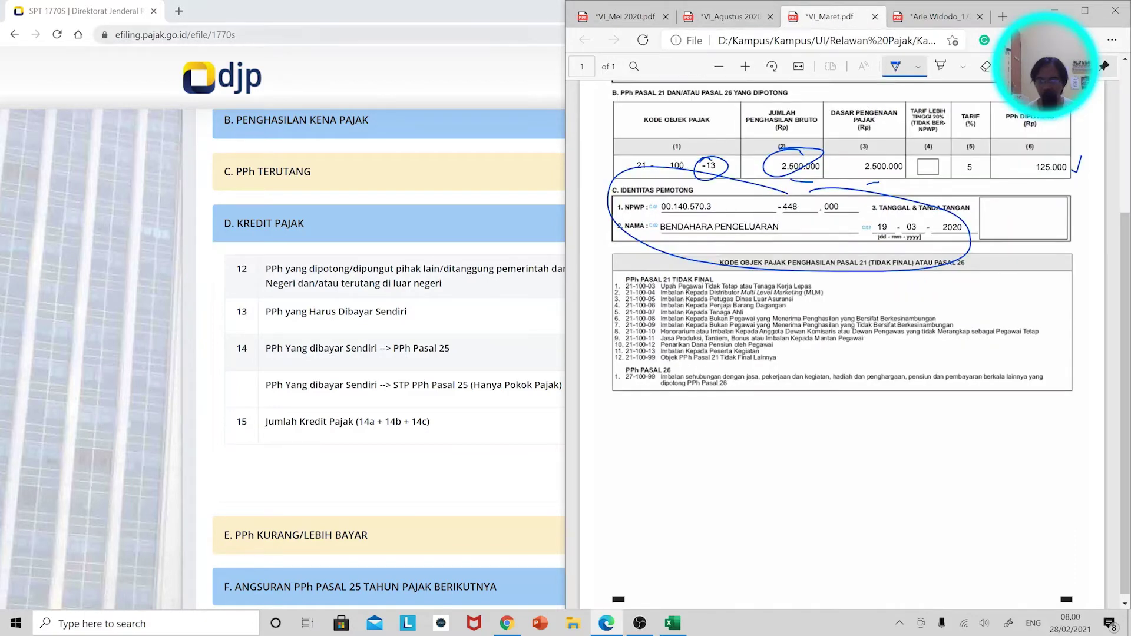
click(523, 19)
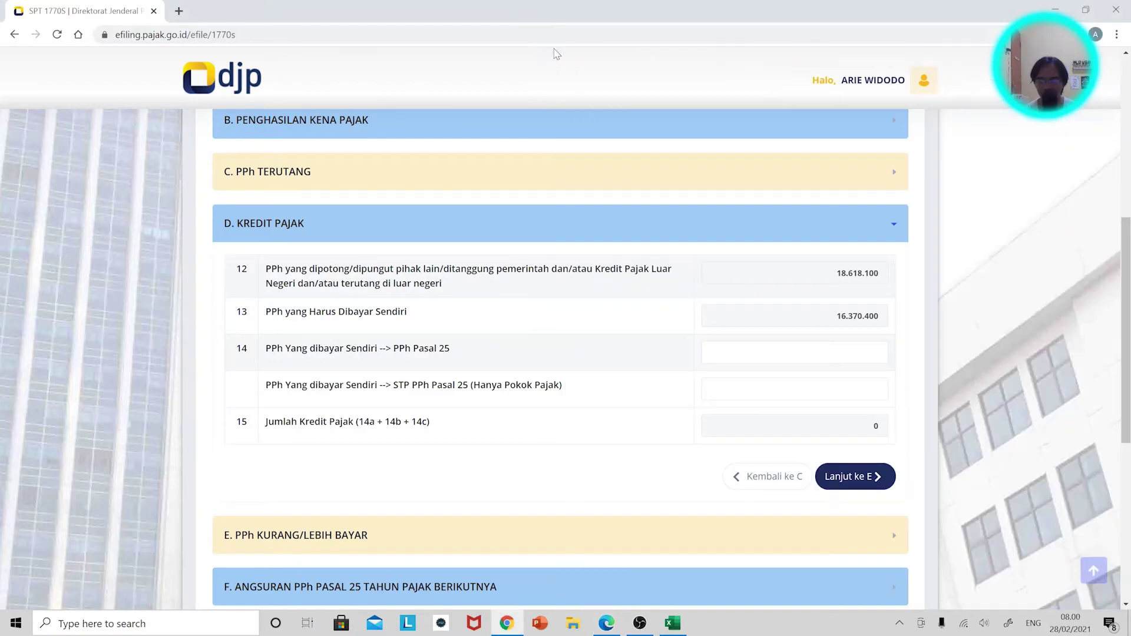
Open section E, answer Sudah for payment, and dismiss the billing code notice.
scroll(887, 340, down, 3)
click(876, 345)
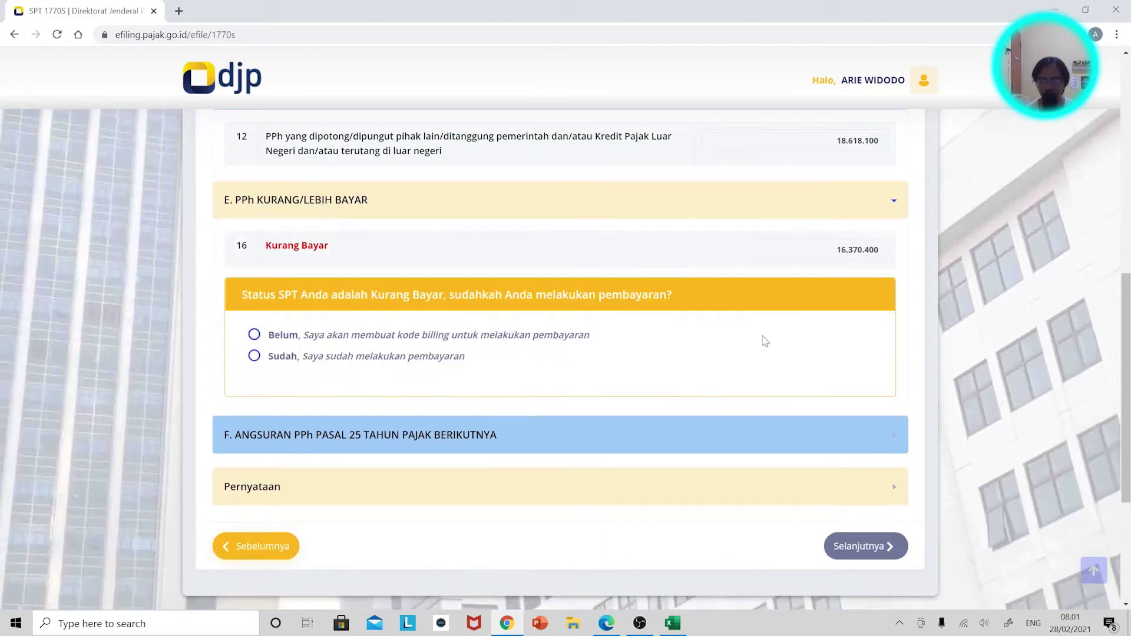
scroll(494, 288, up, 1)
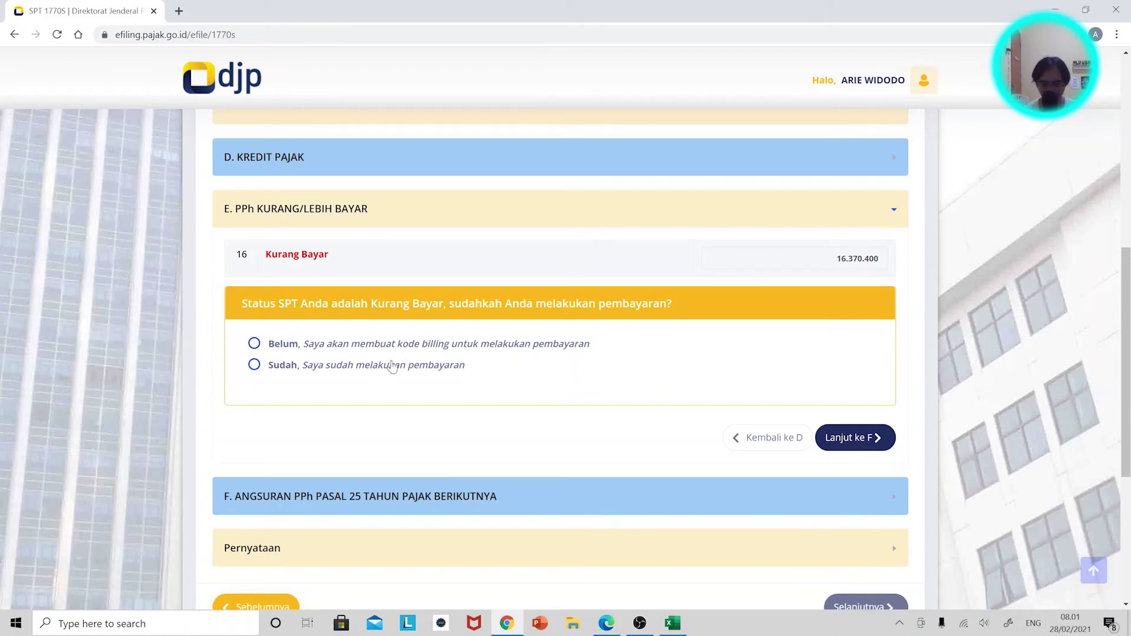
click(285, 366)
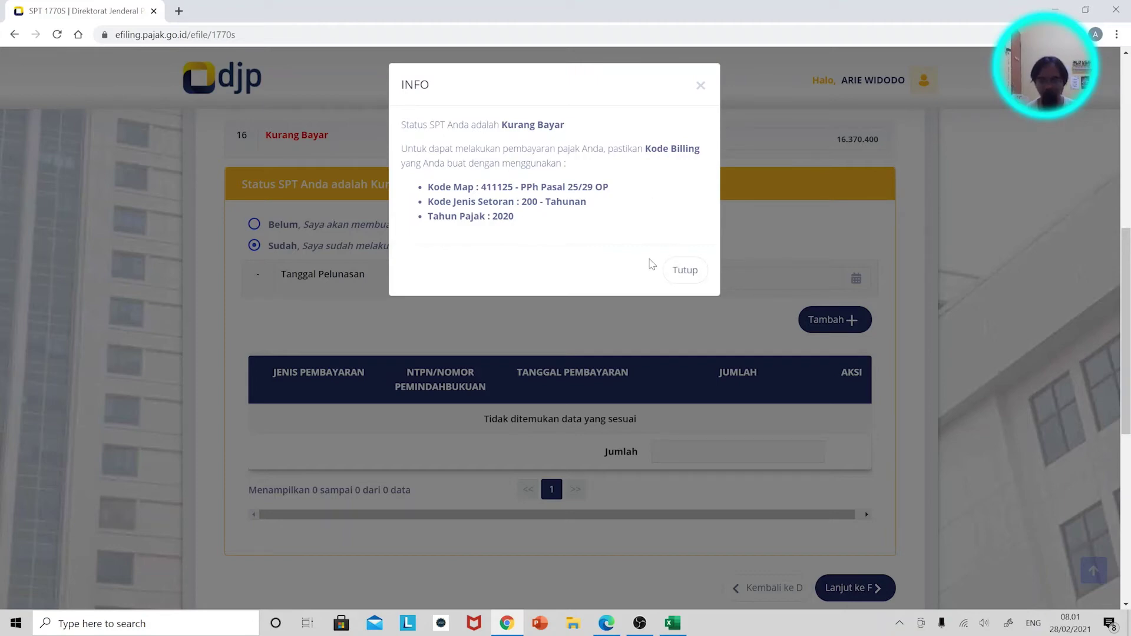
click(684, 270)
Set the settlement date to 28-02-2021 and start a new payment proof entry.
scroll(413, 330, up, 2)
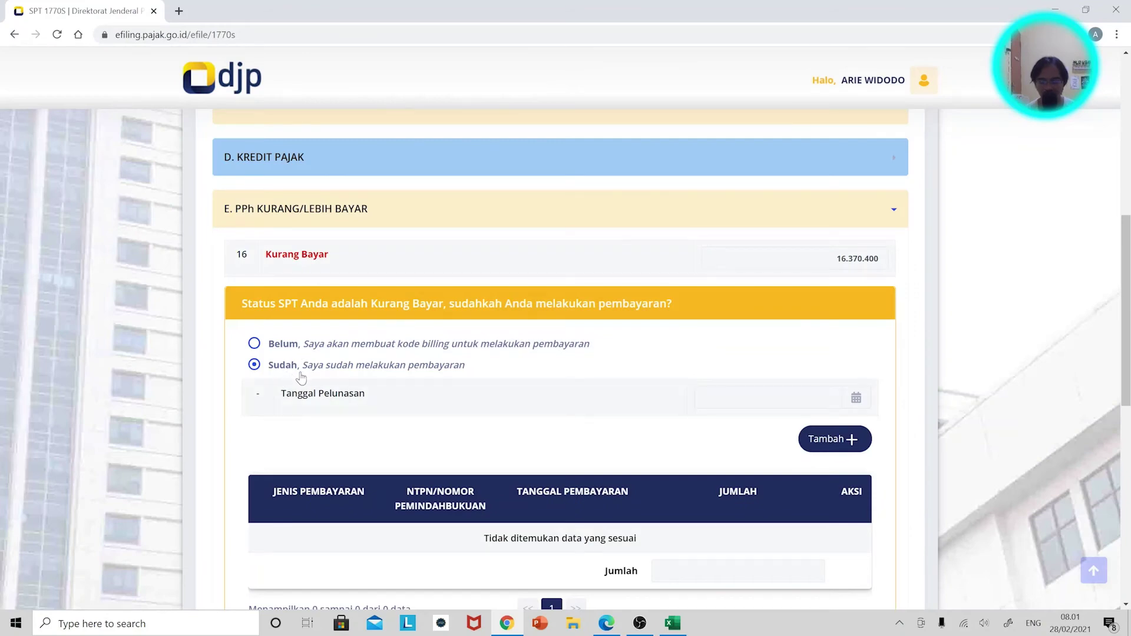
scroll(630, 412, down, 1)
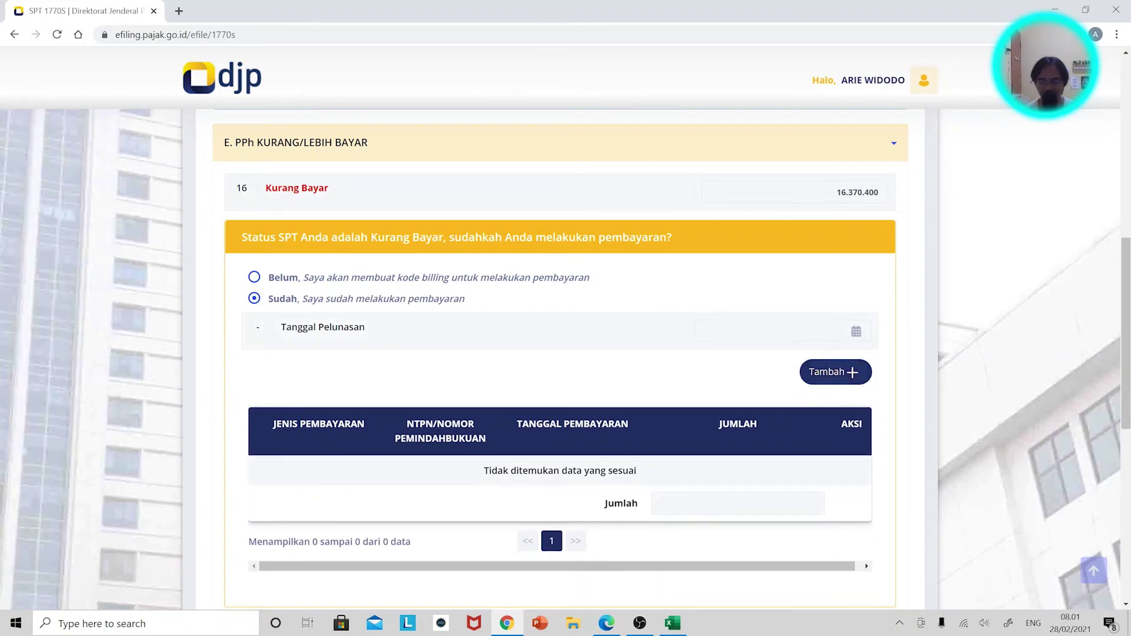
click(856, 332)
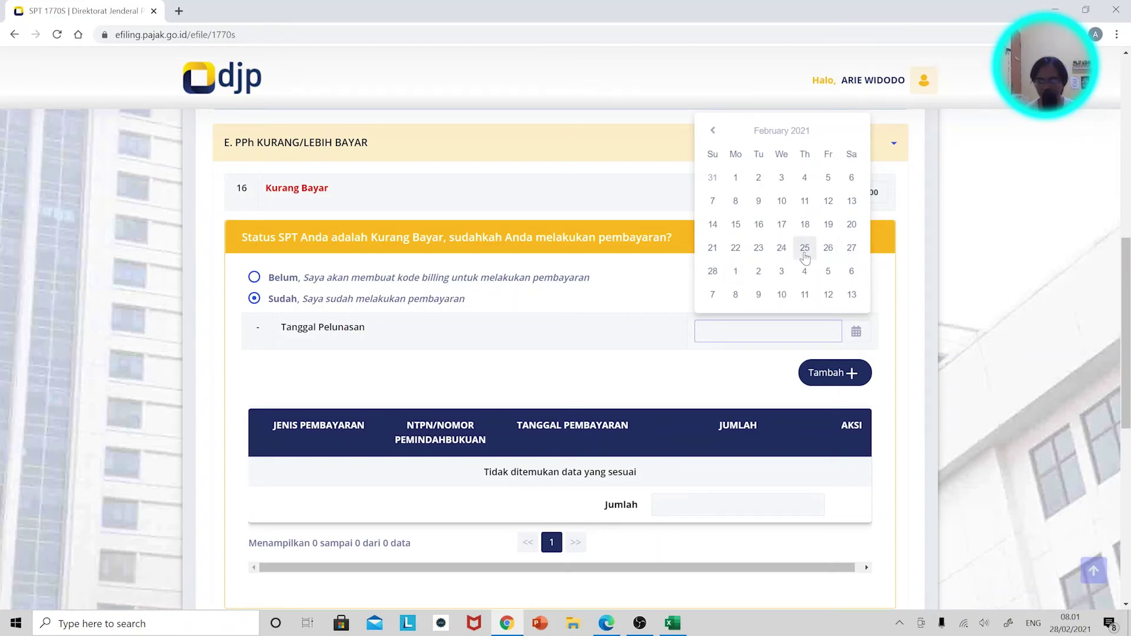
click(714, 272)
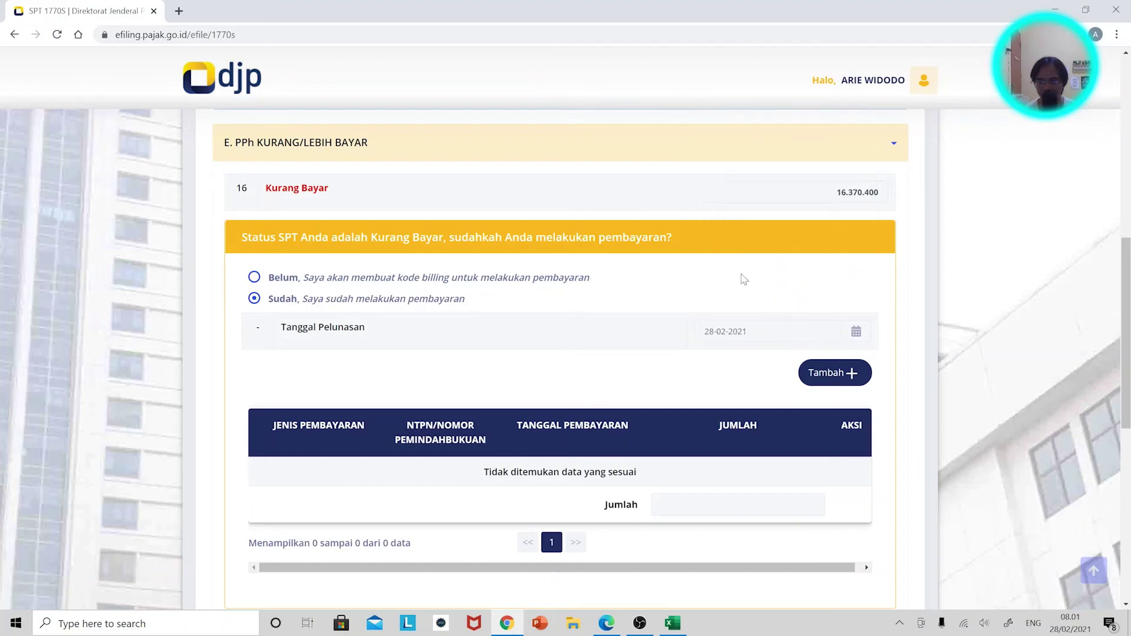
click(831, 376)
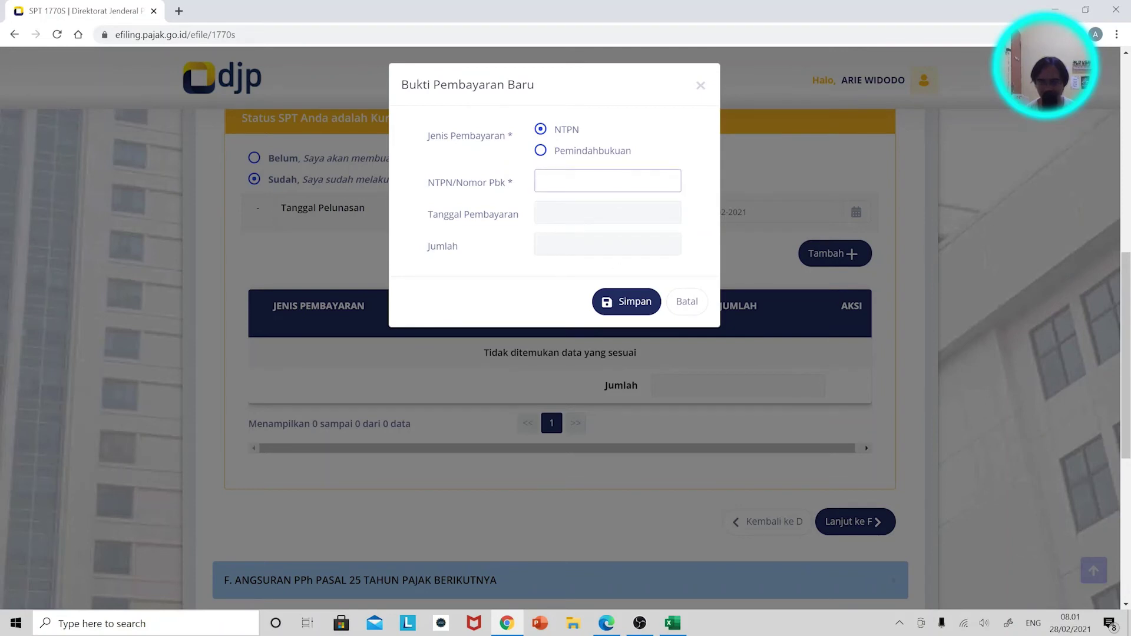
Dismiss the error, cancel the NTPN proof entry, and acknowledge the invalid NTPN warning.
key(Return)
click(554, 402)
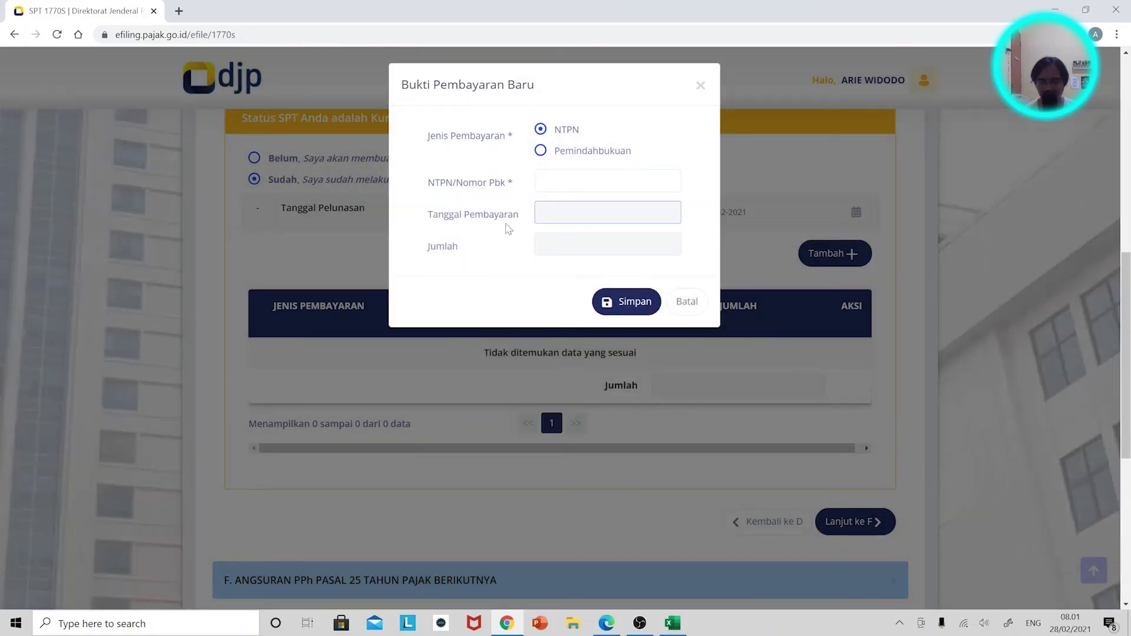
click(568, 181)
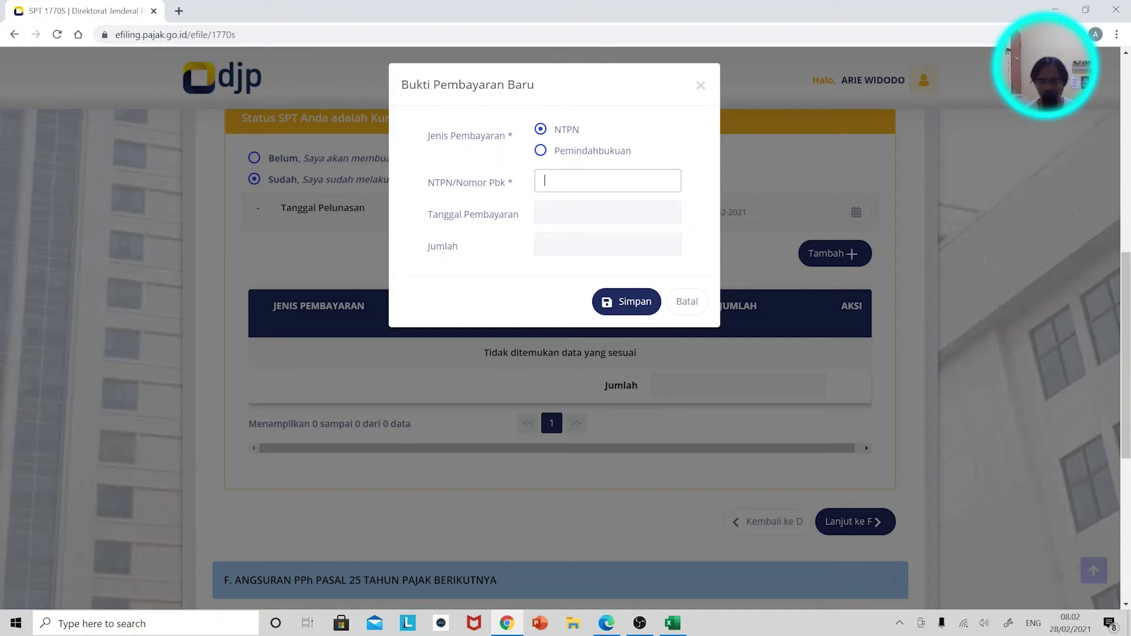
click(695, 303)
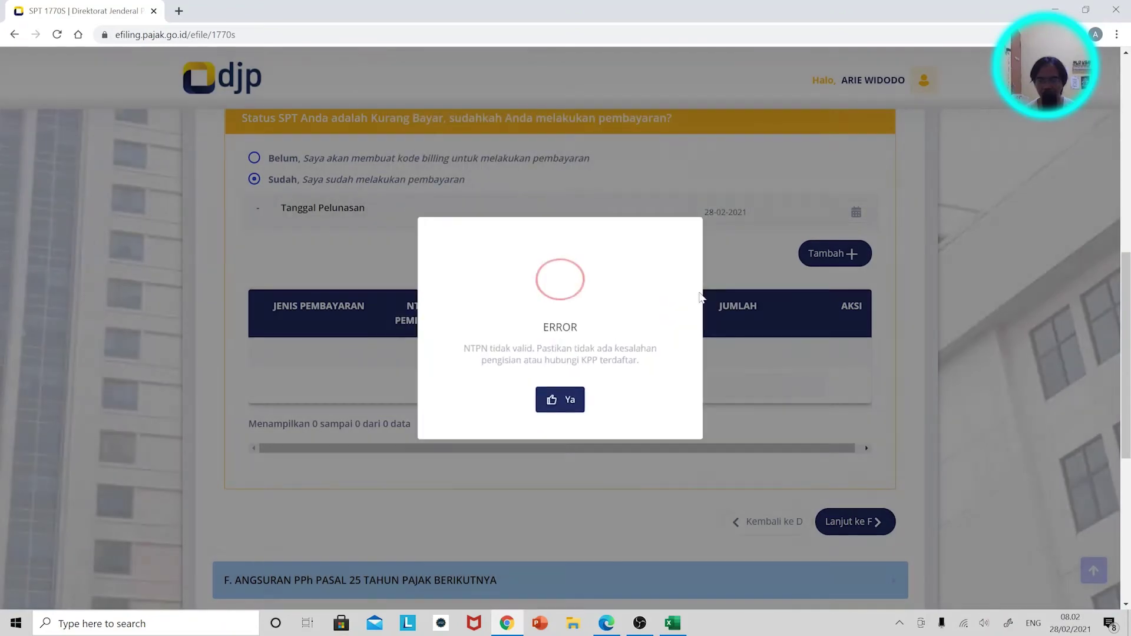
click(562, 403)
scroll(606, 323, down, 2)
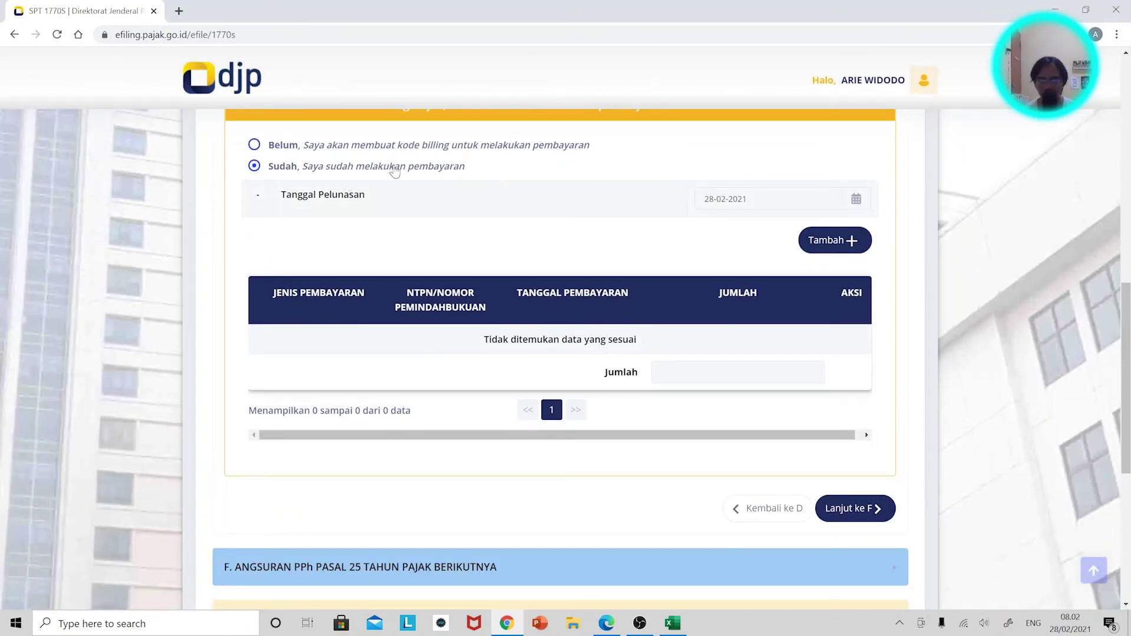
scroll(319, 214, up, 1)
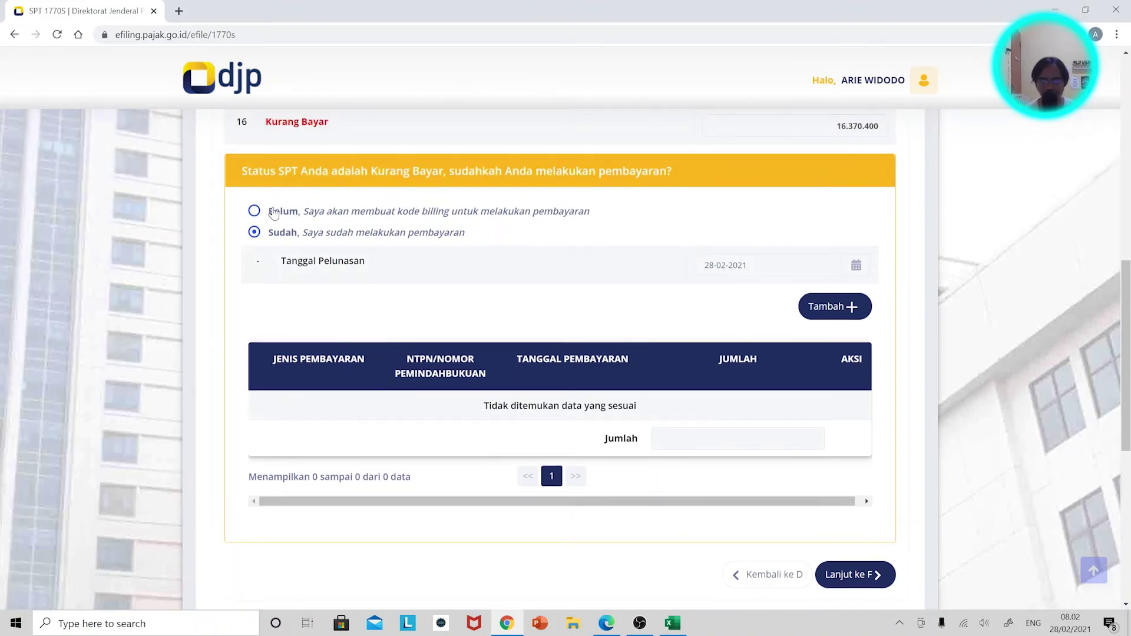
Mark the tax as Belum paid, then generate the billing code and select it for copying.
click(254, 212)
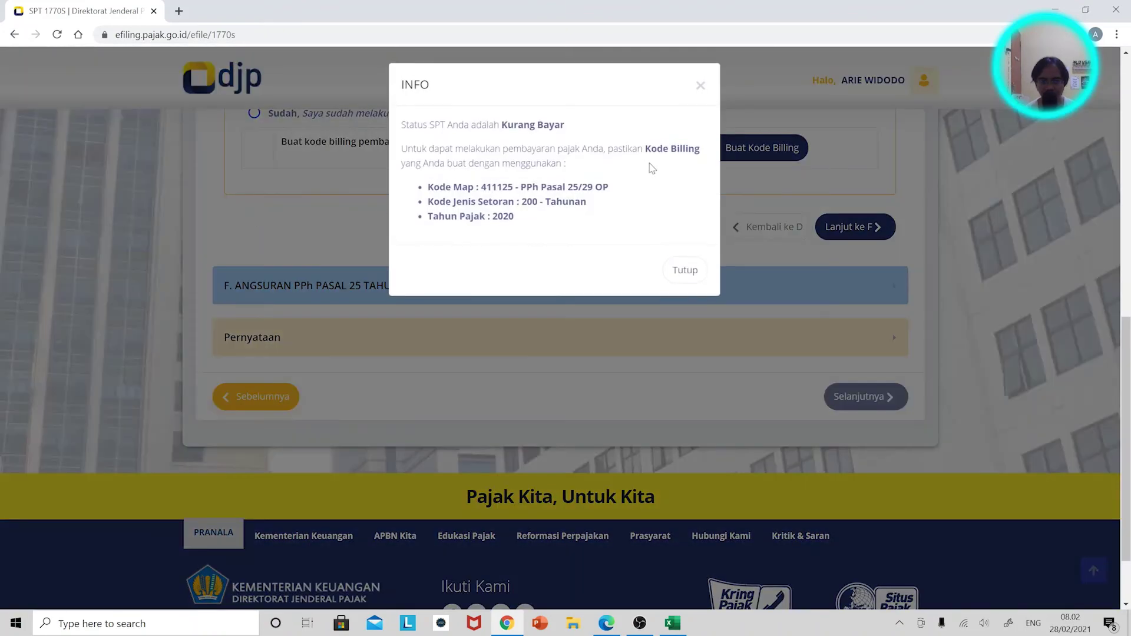
click(683, 272)
scroll(678, 267, up, 3)
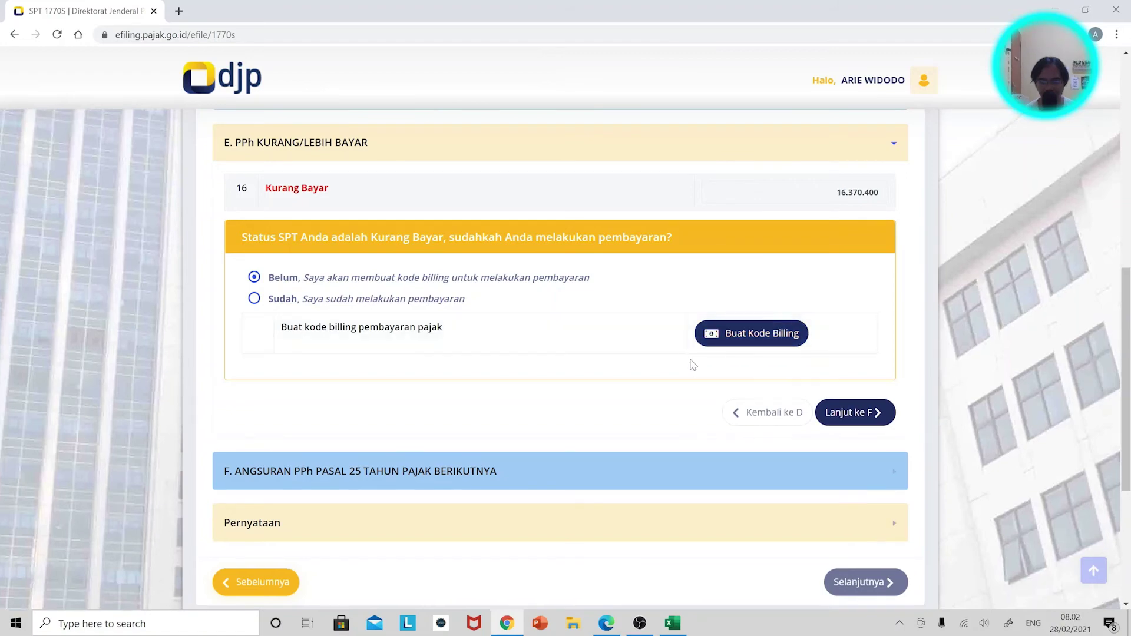
click(750, 335)
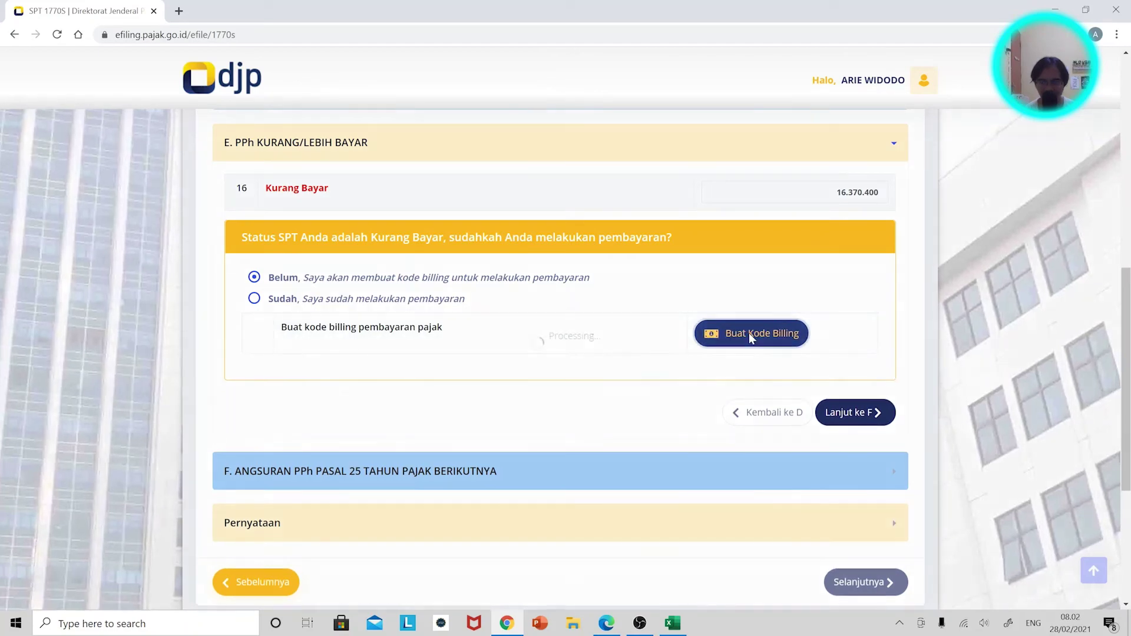
drag(776, 331, 703, 331)
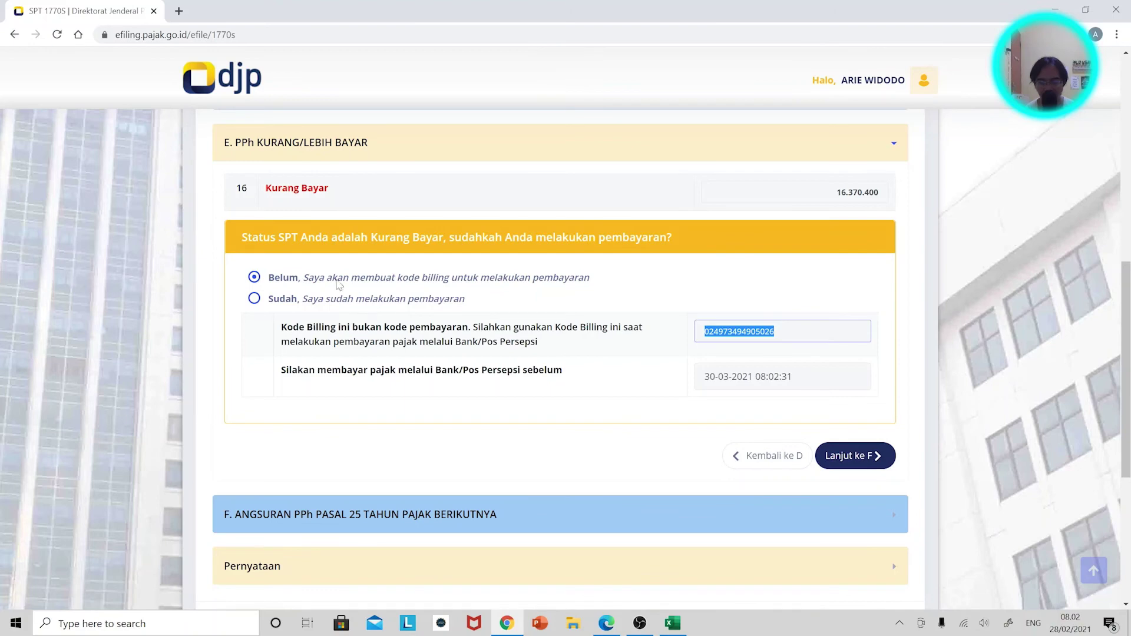
Switch payment status back to Sudah and continue to section F, Angsuran PPh Pasal 25.
click(285, 298)
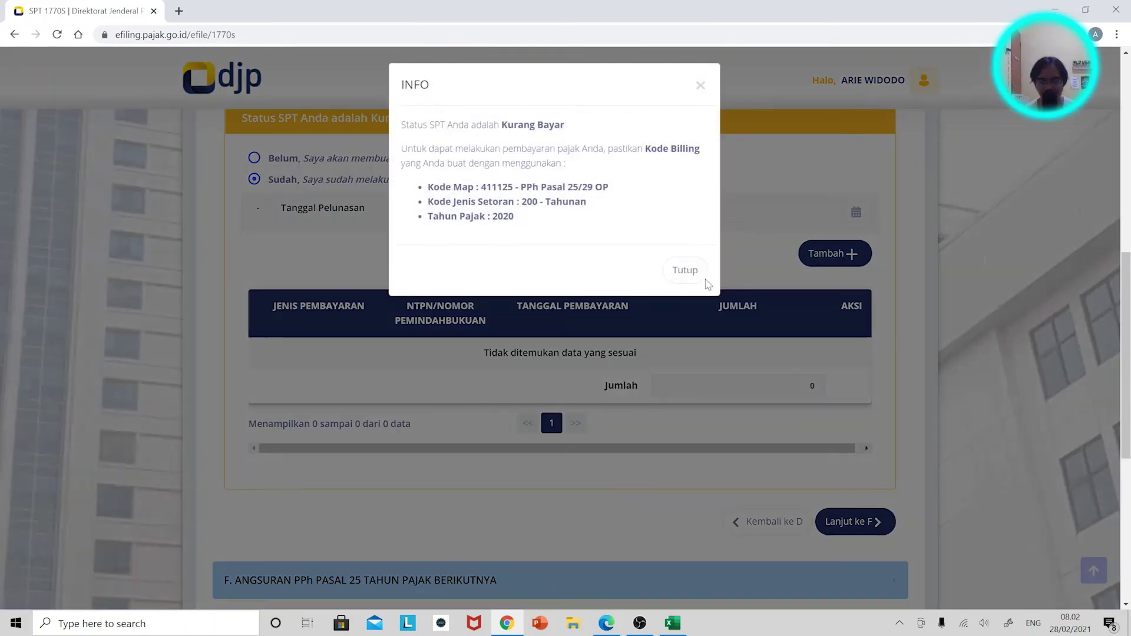
click(683, 269)
scroll(648, 260, up, 2)
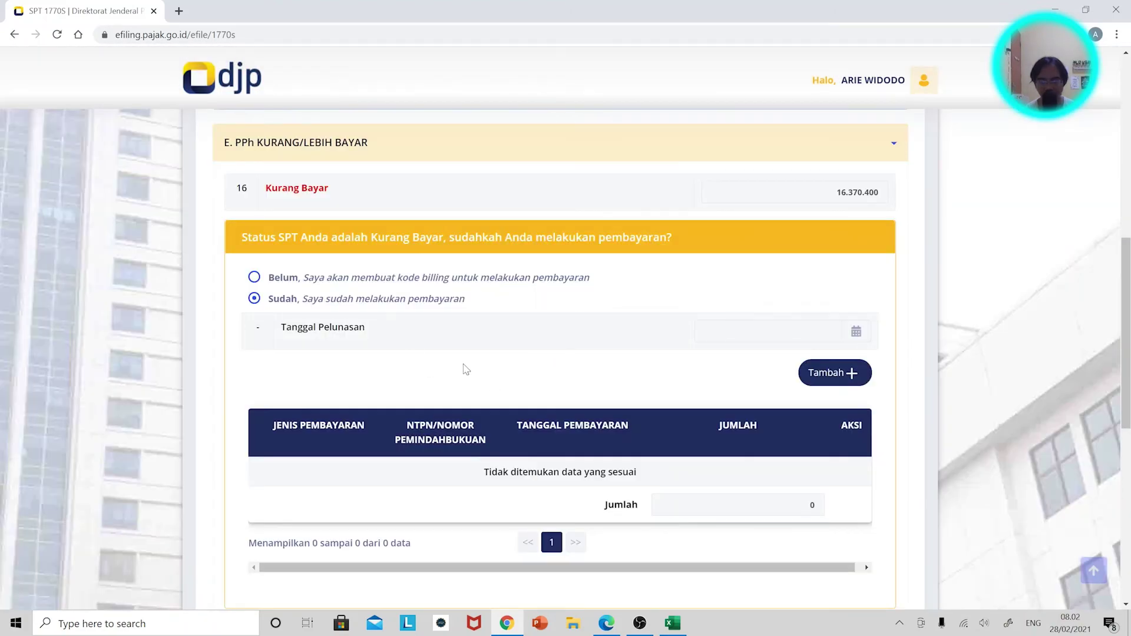
scroll(497, 357, down, 2)
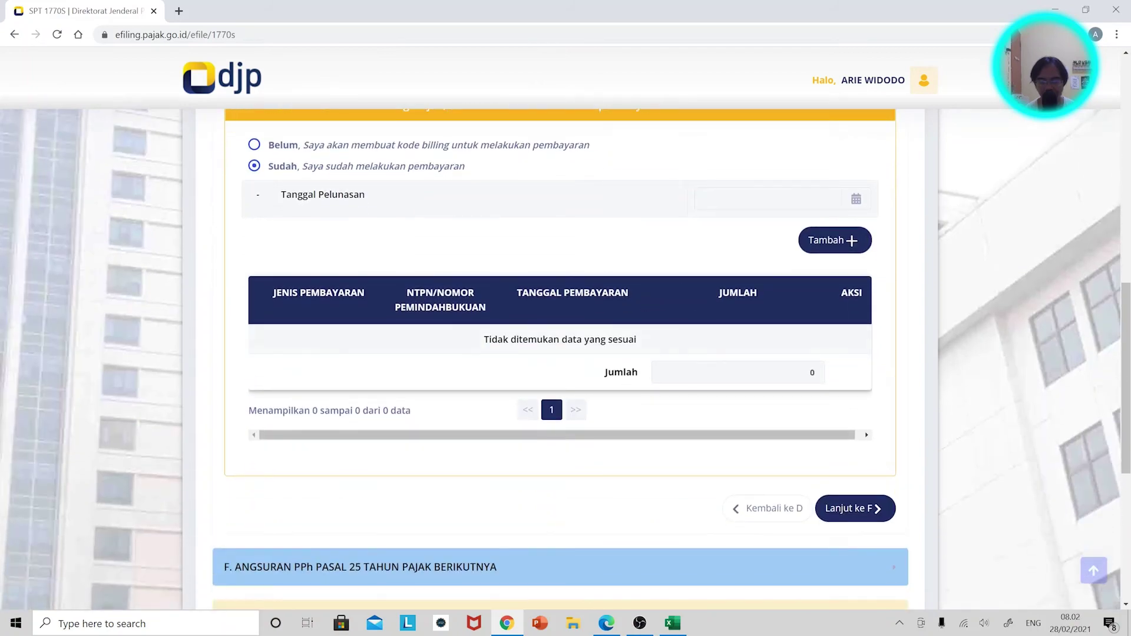
click(856, 508)
scroll(601, 310, down, 5)
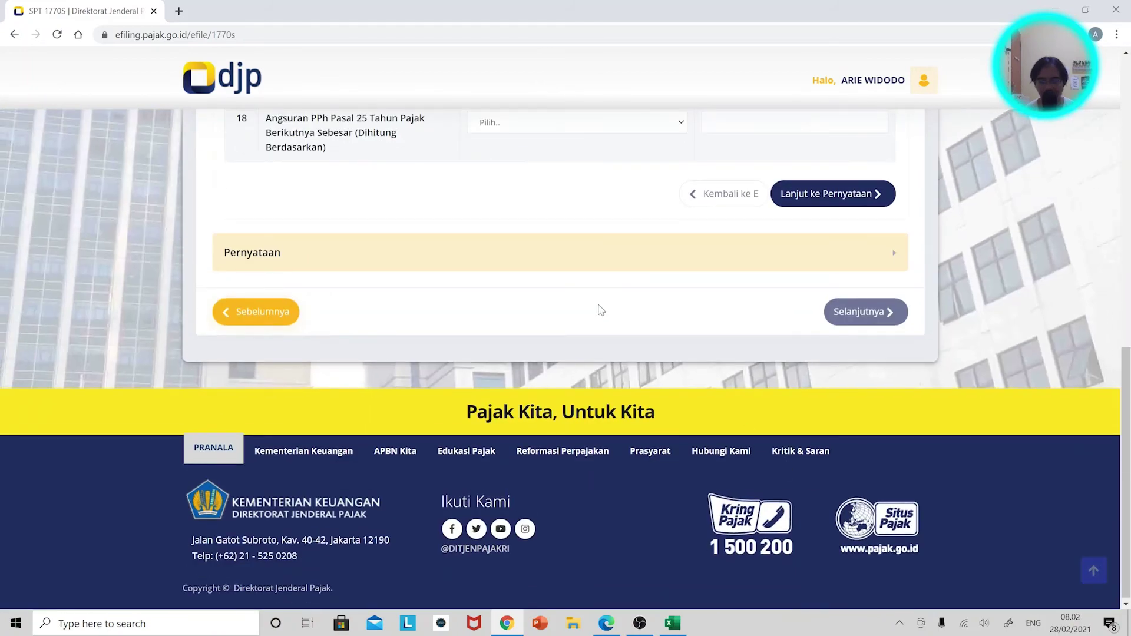
scroll(454, 232, up, 2)
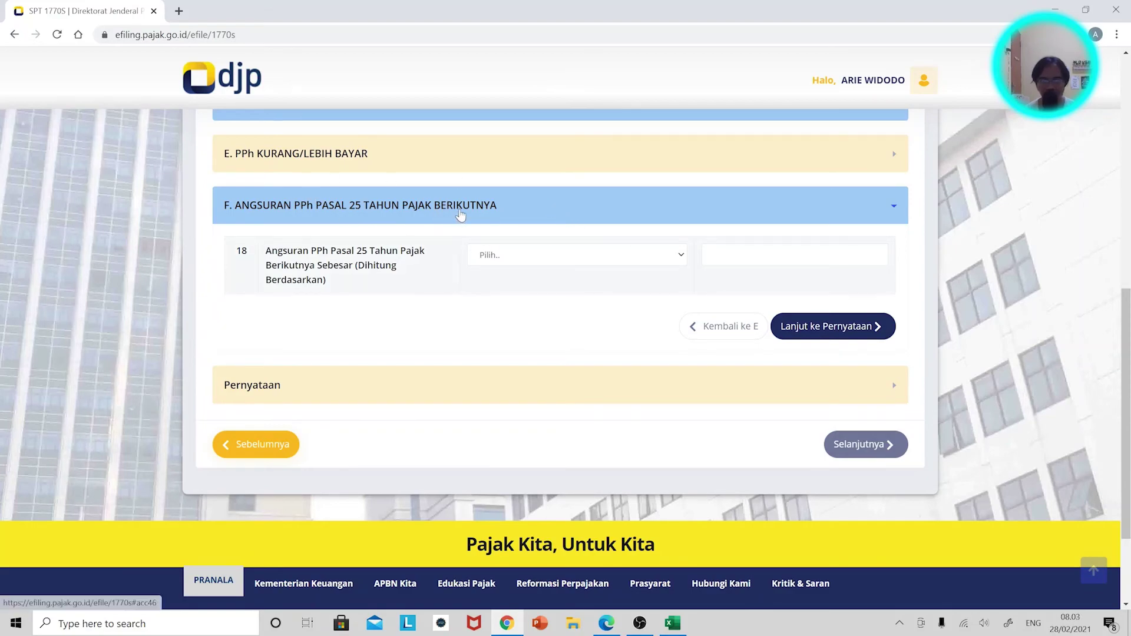
key(alt+Tab)
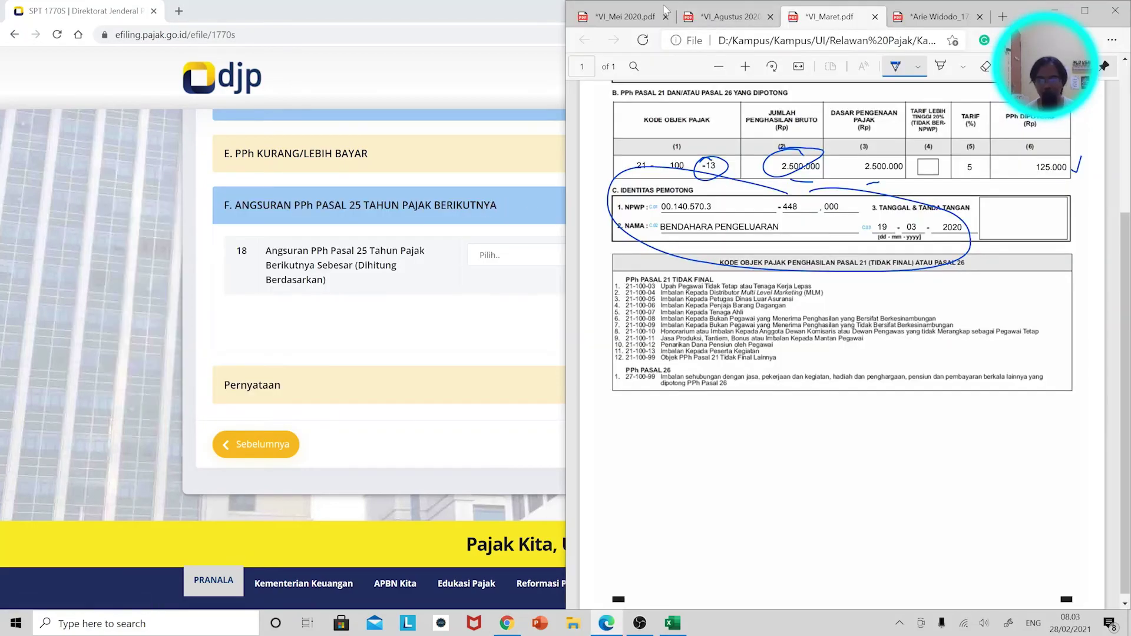
click(725, 17)
click(630, 17)
click(708, 16)
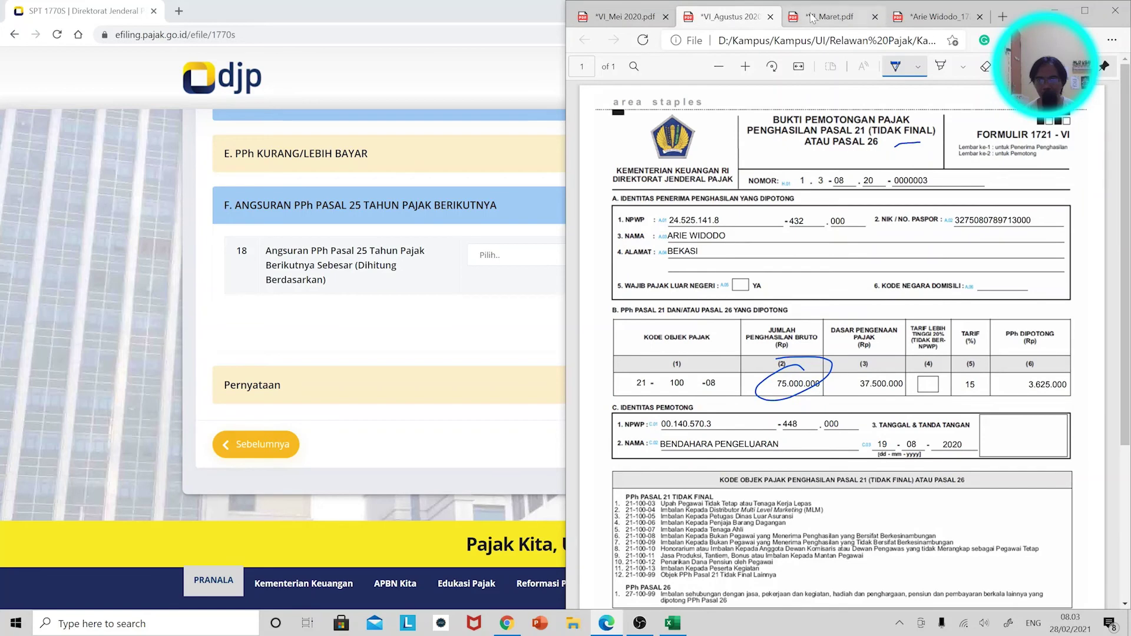
click(787, 17)
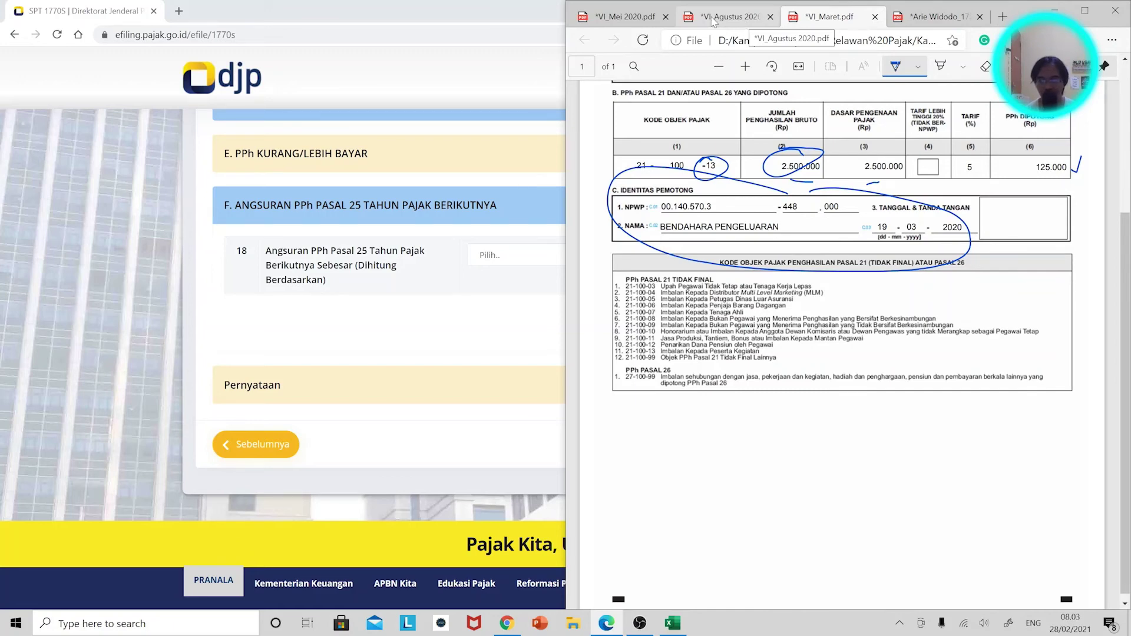
click(619, 17)
click(819, 16)
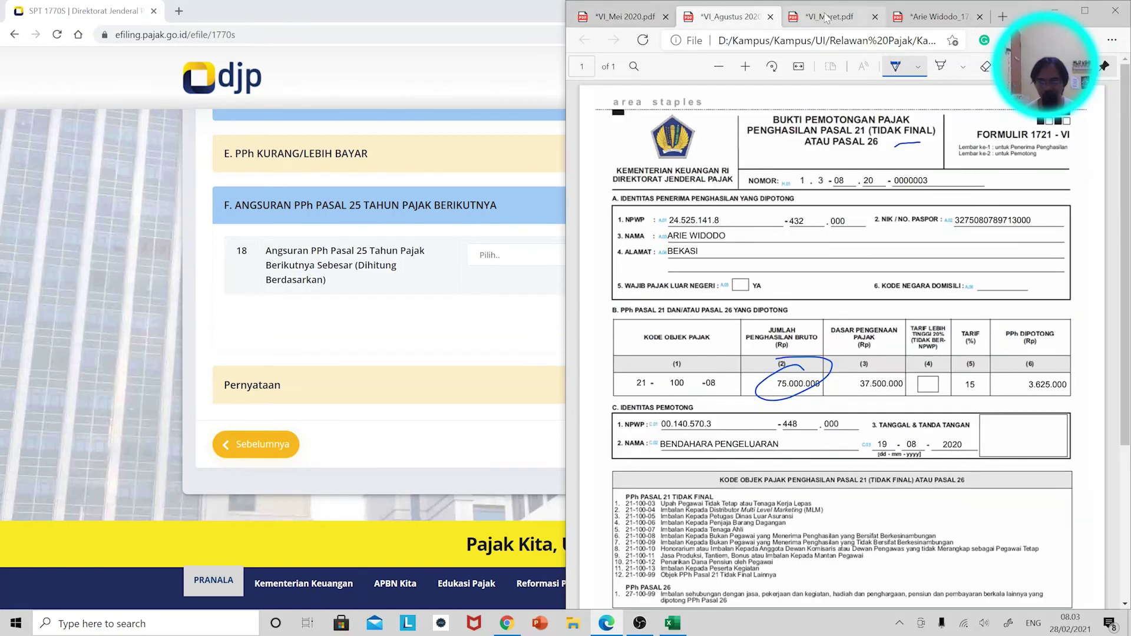
click(749, 10)
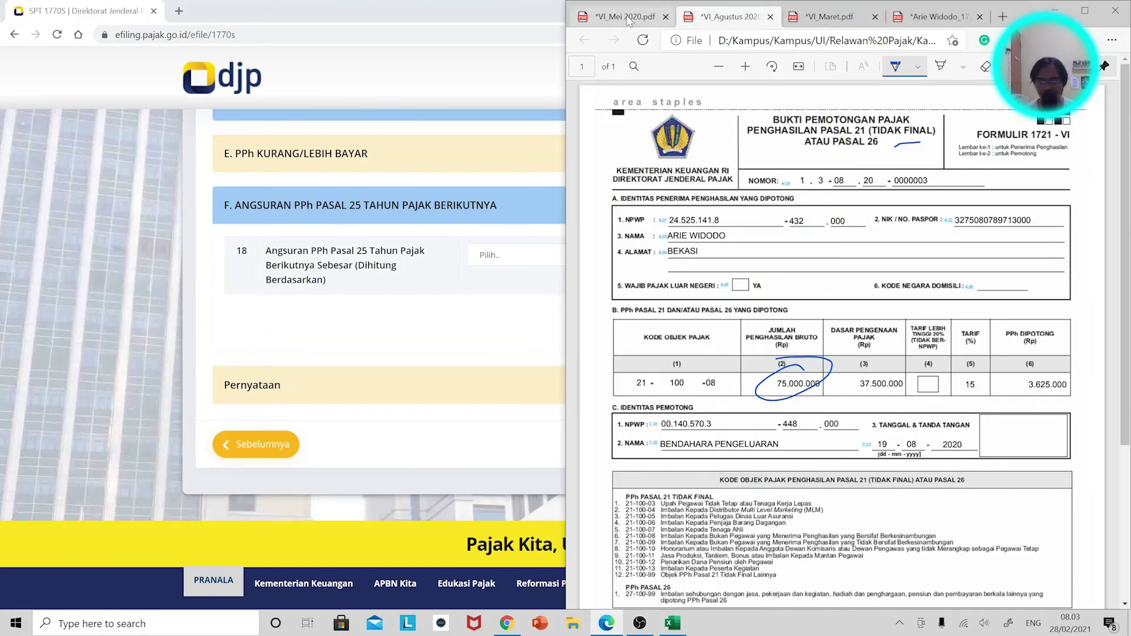
click(629, 21)
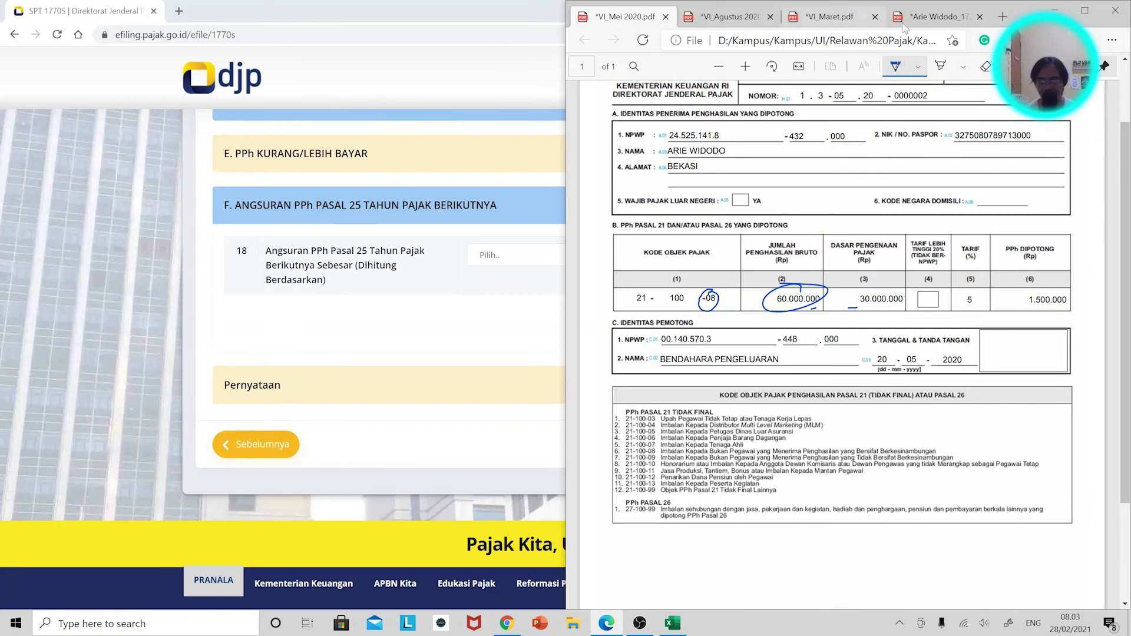
click(935, 18)
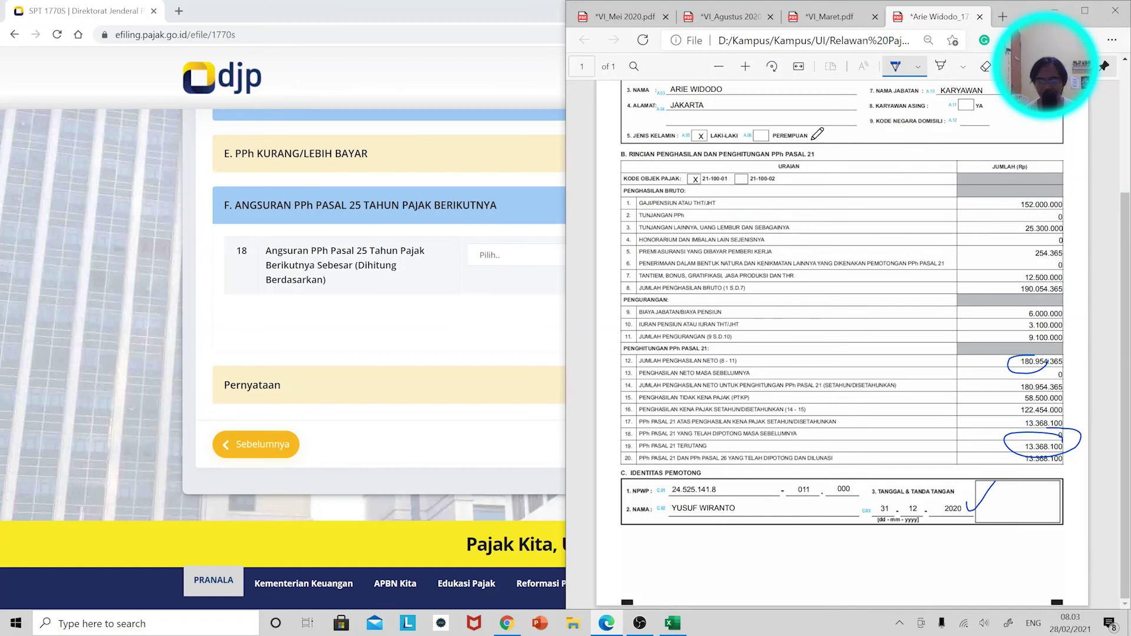
click(490, 86)
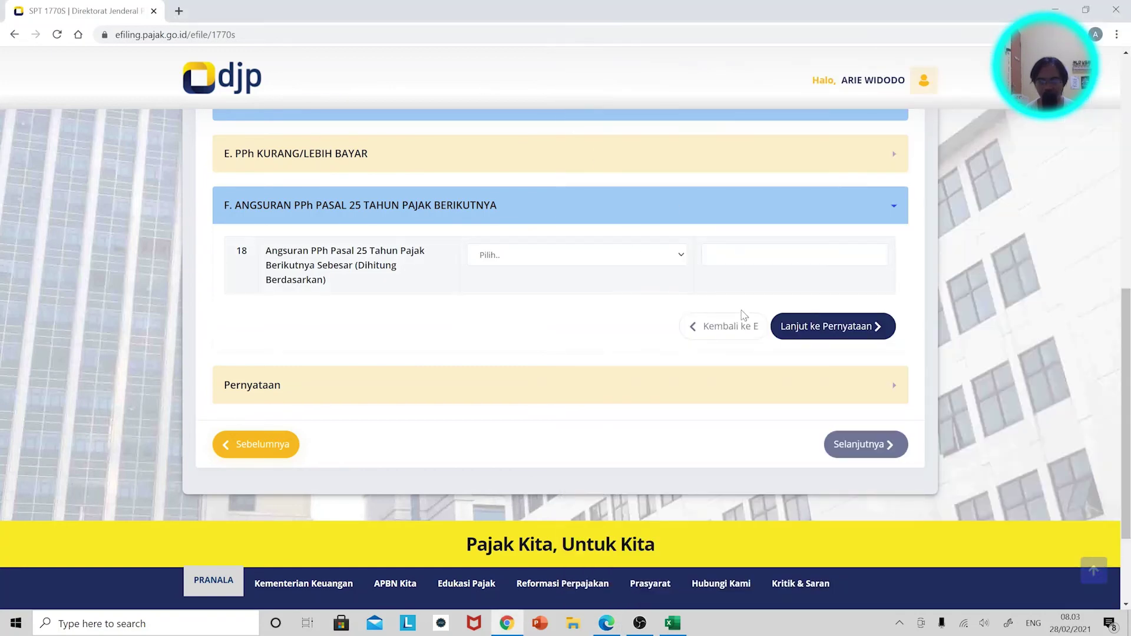
Tick Setuju on the Pernyataan page and dismiss the Kurang Bayar, Tidak Lengkap notice.
click(828, 326)
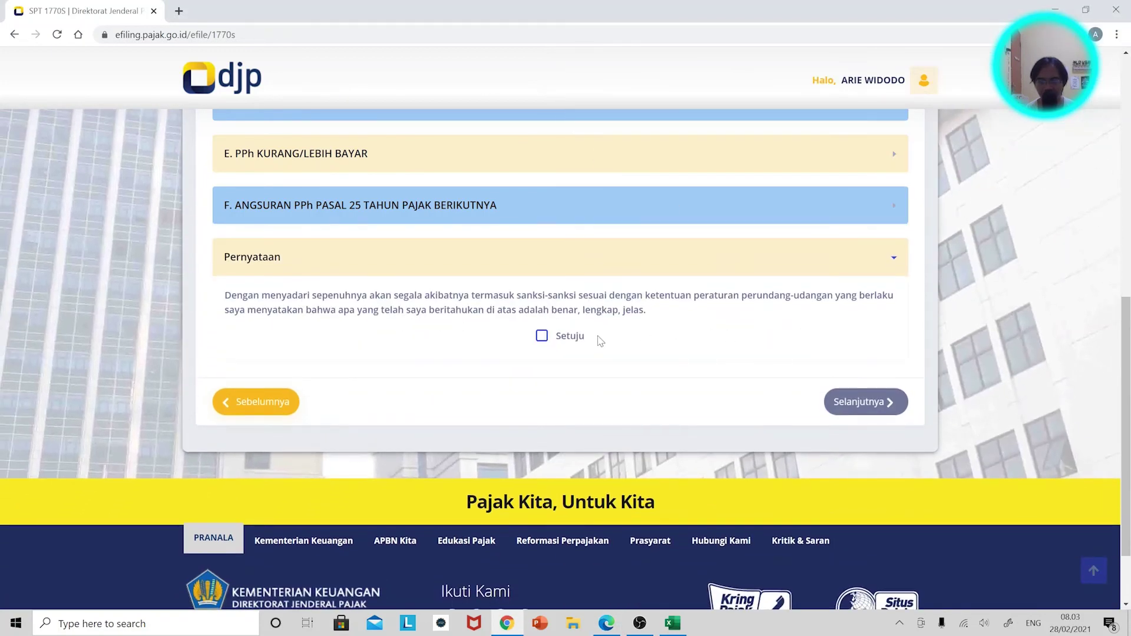
click(542, 337)
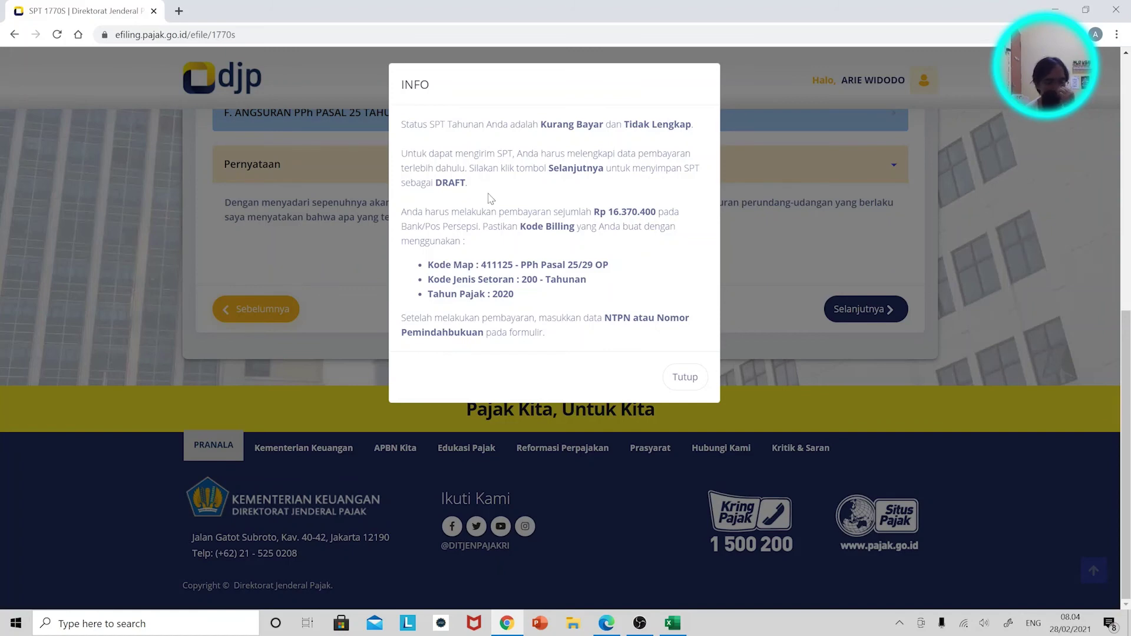
click(677, 380)
scroll(660, 362, up, 10)
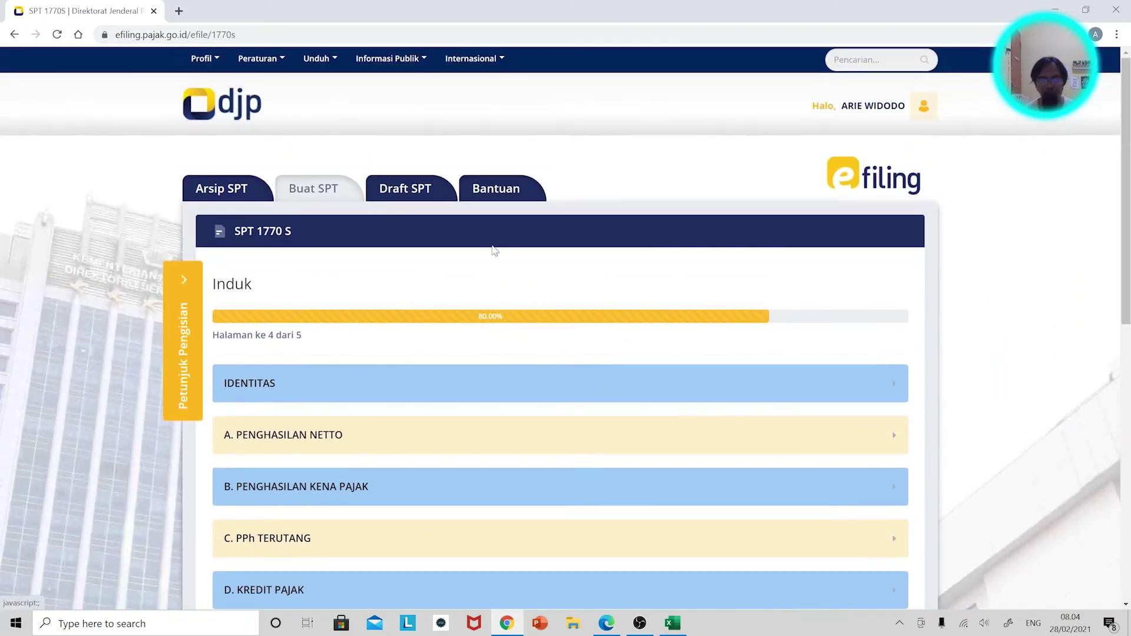
Reopen the 1770S draft from Draft SPT for editing and set its status to Normal.
click(407, 192)
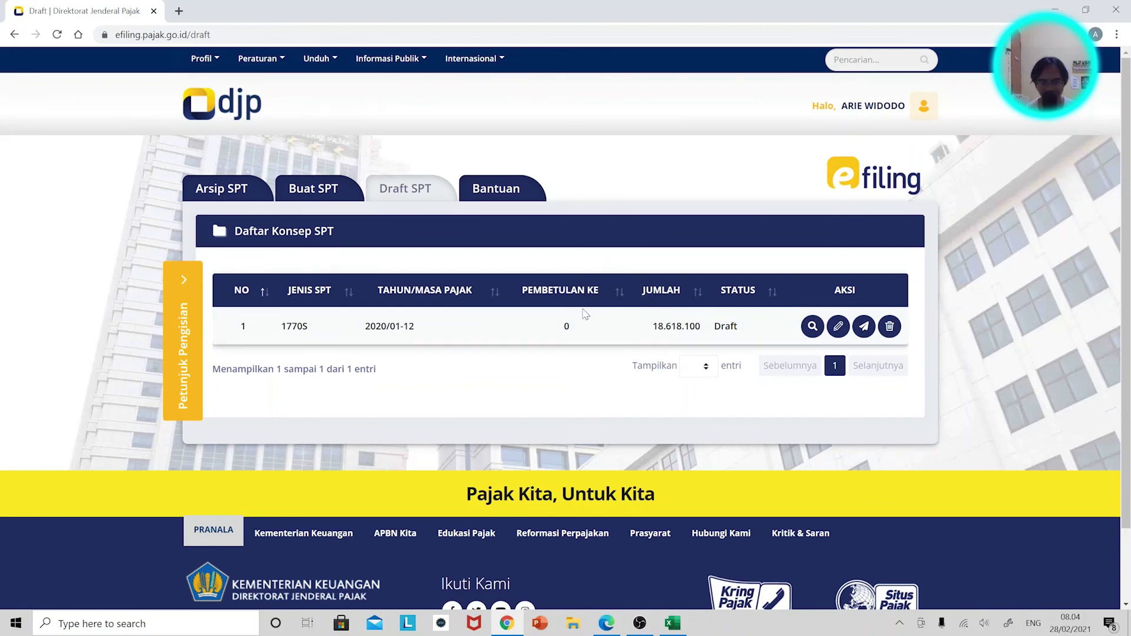
click(843, 336)
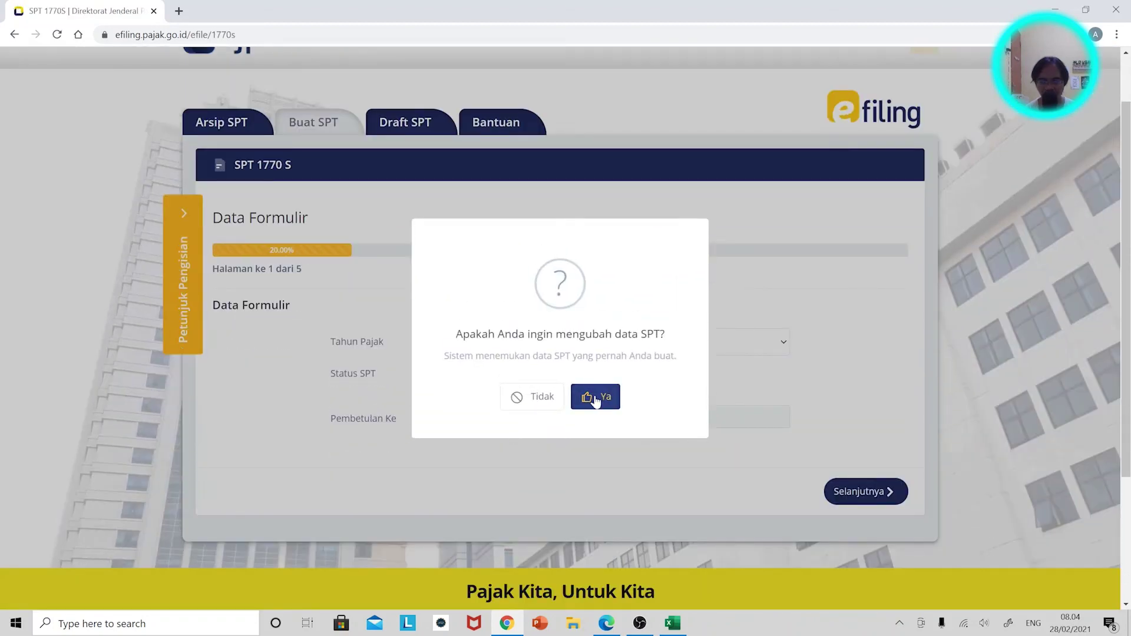
click(598, 397)
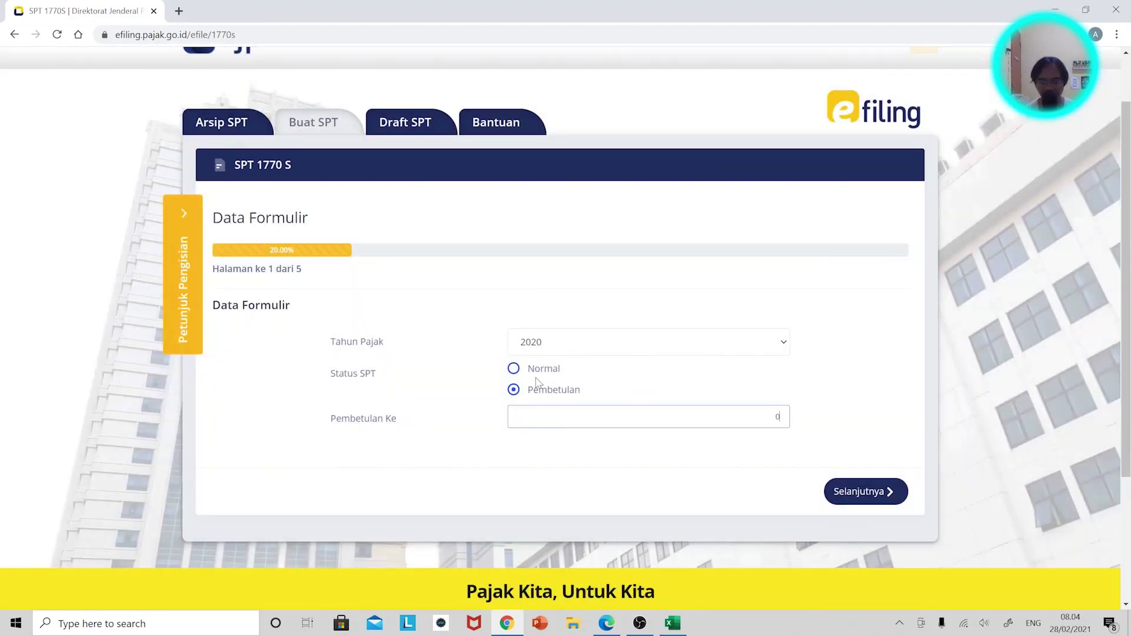
click(538, 376)
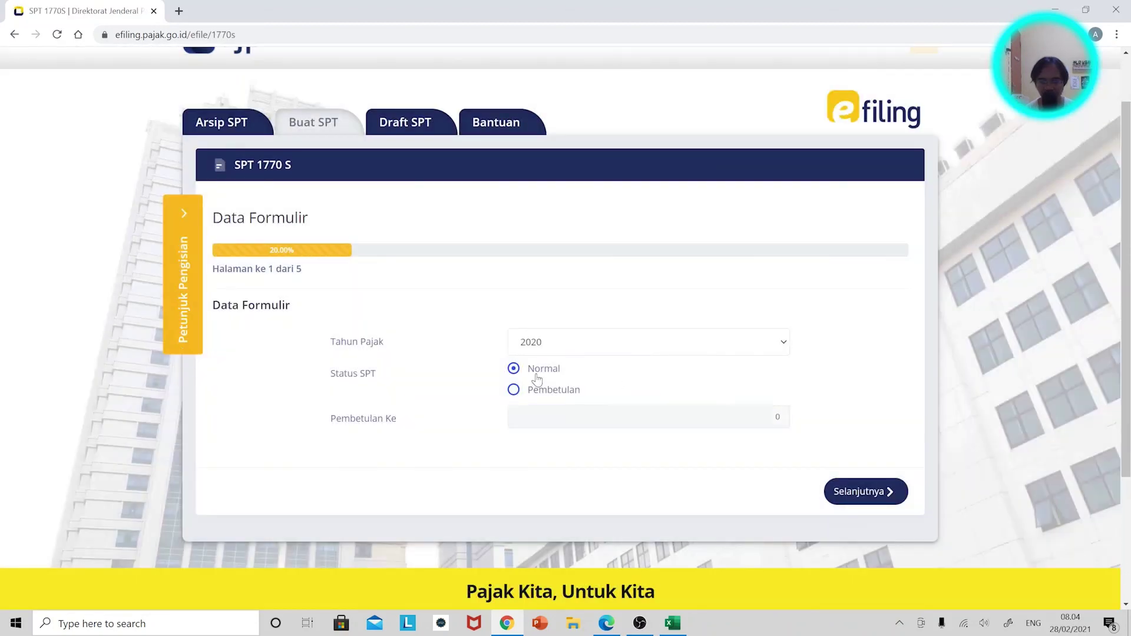
Page through to Lampiran I, checking Bagian B assets, then return to the Draft SPT list.
click(849, 493)
scroll(589, 430, down, 4)
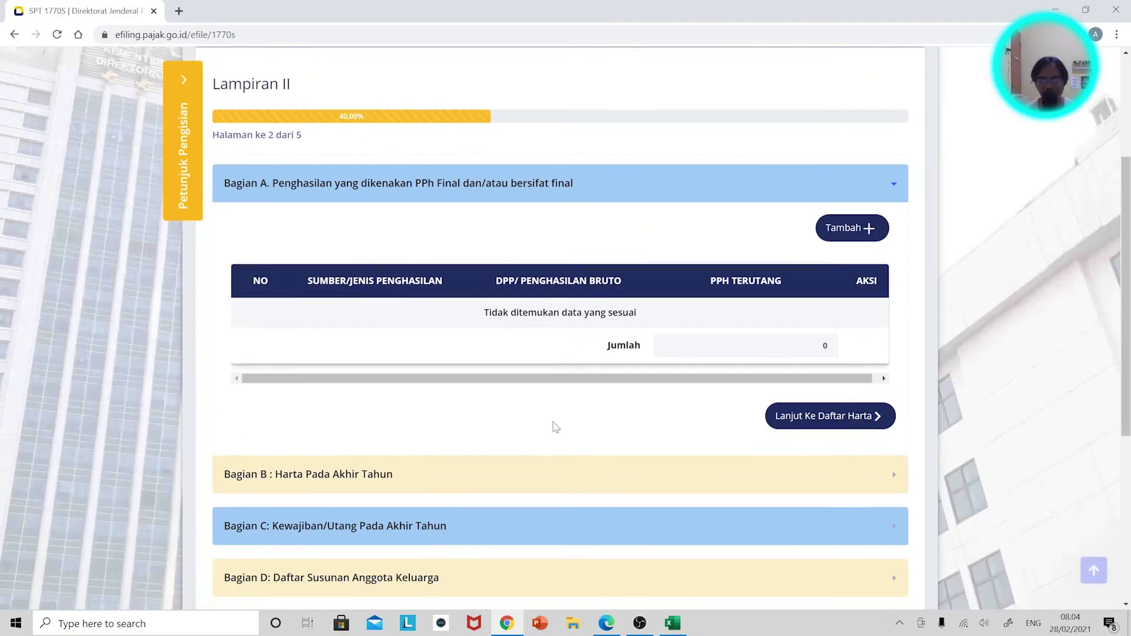
click(336, 439)
scroll(413, 377, down, 5)
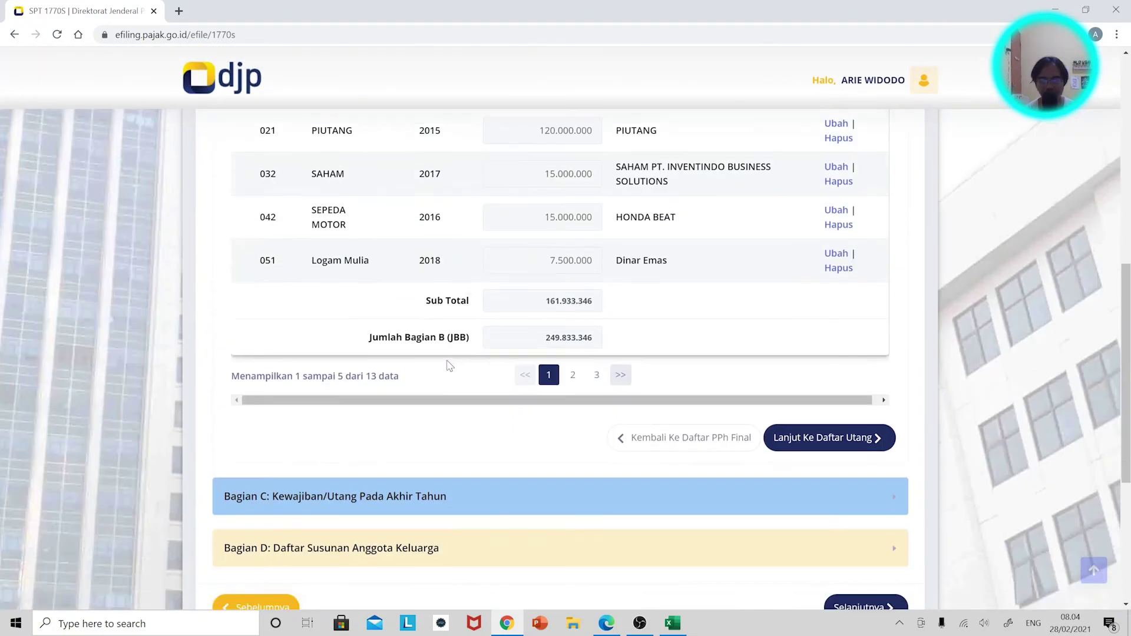
scroll(541, 409, down, 5)
click(869, 411)
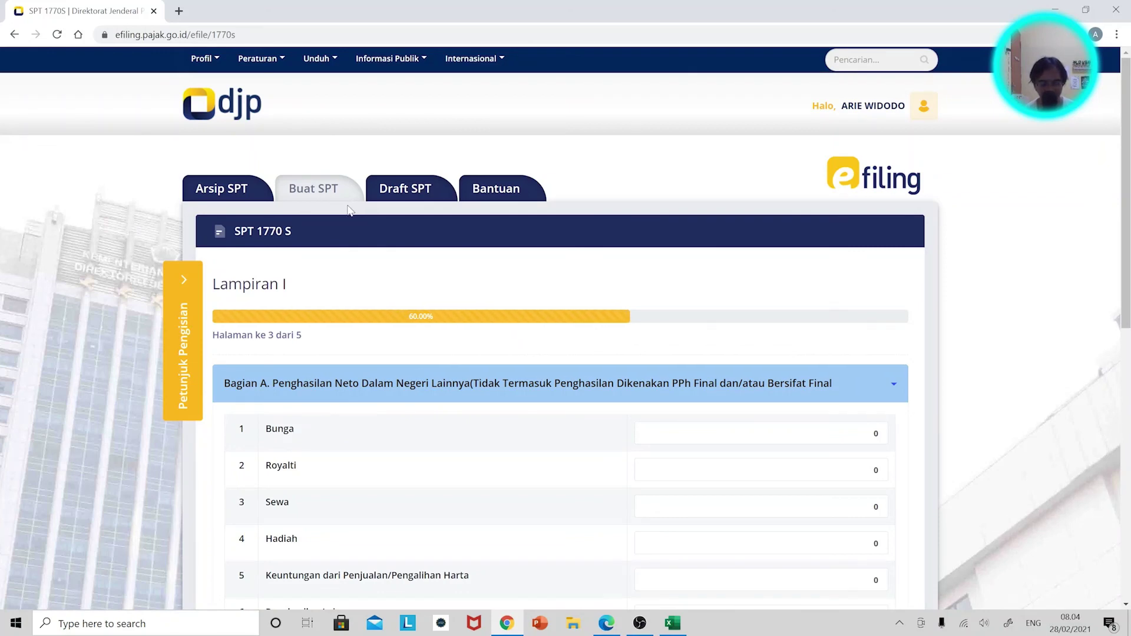
click(403, 201)
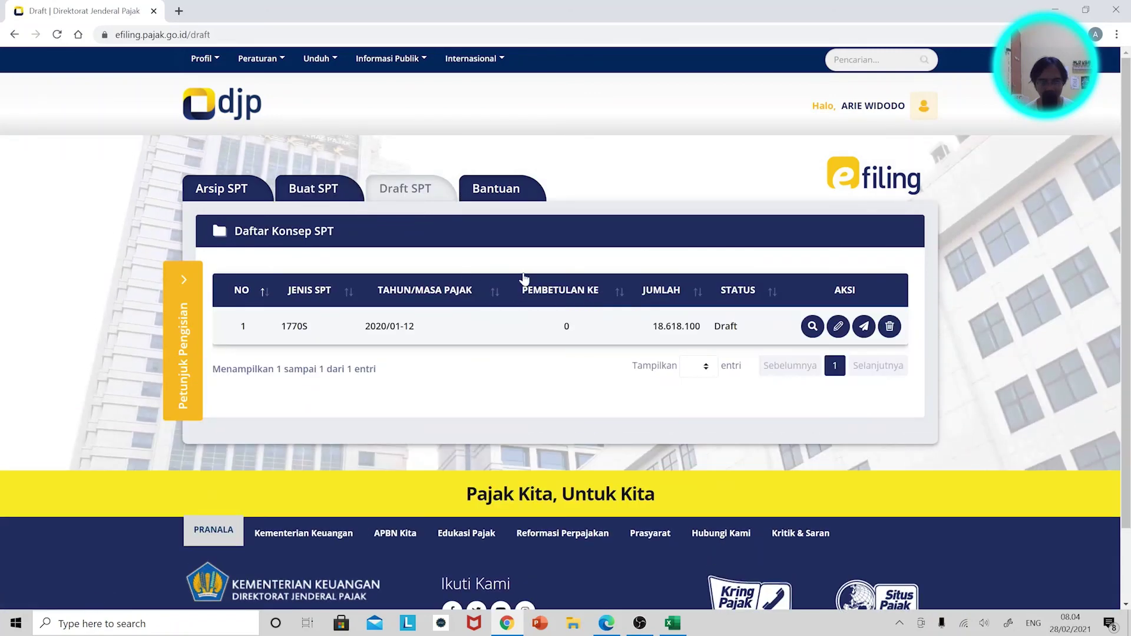